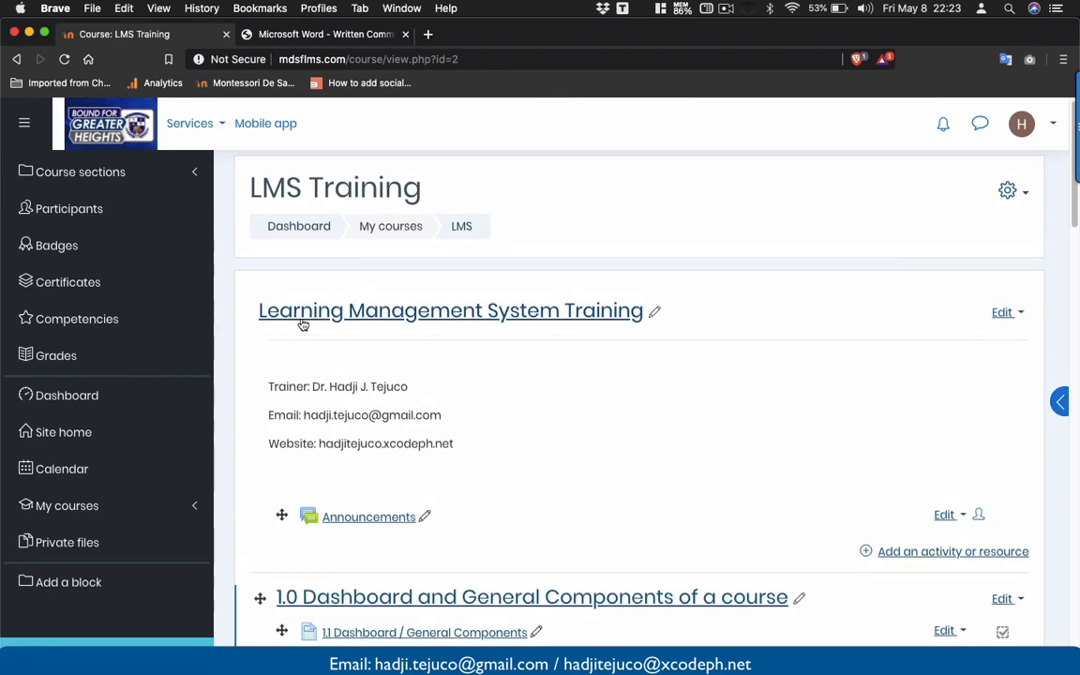
- Open the settings of the Homework 2 assignment in the course section 6.0 Creating Assignments
scroll(303, 324, down, 10)
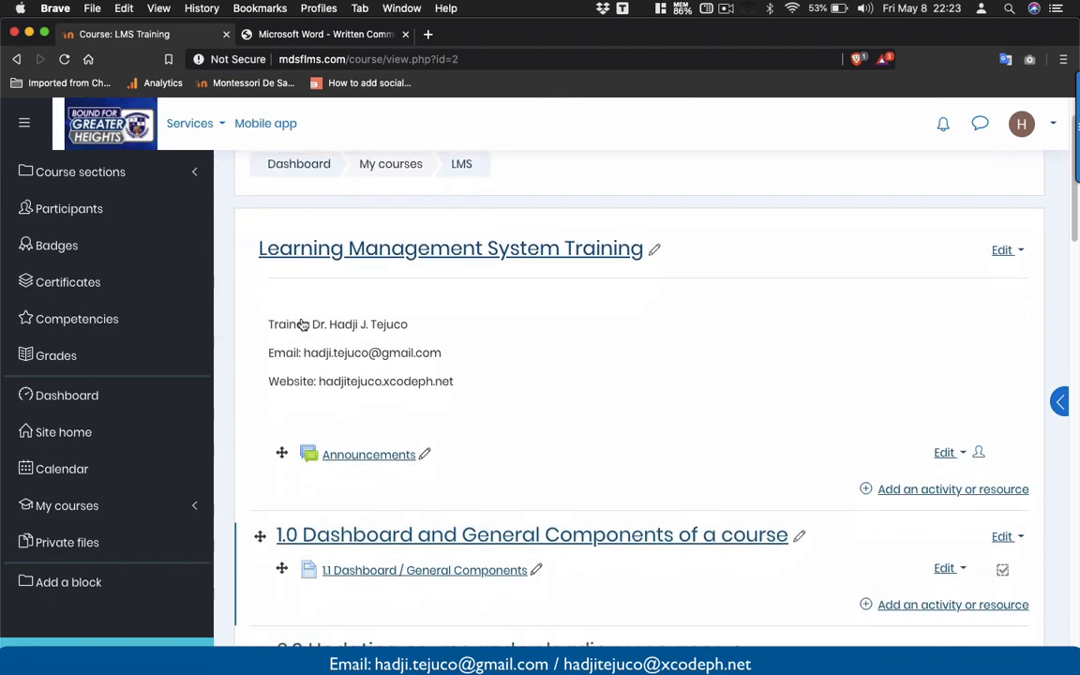
scroll(301, 324, down, 8)
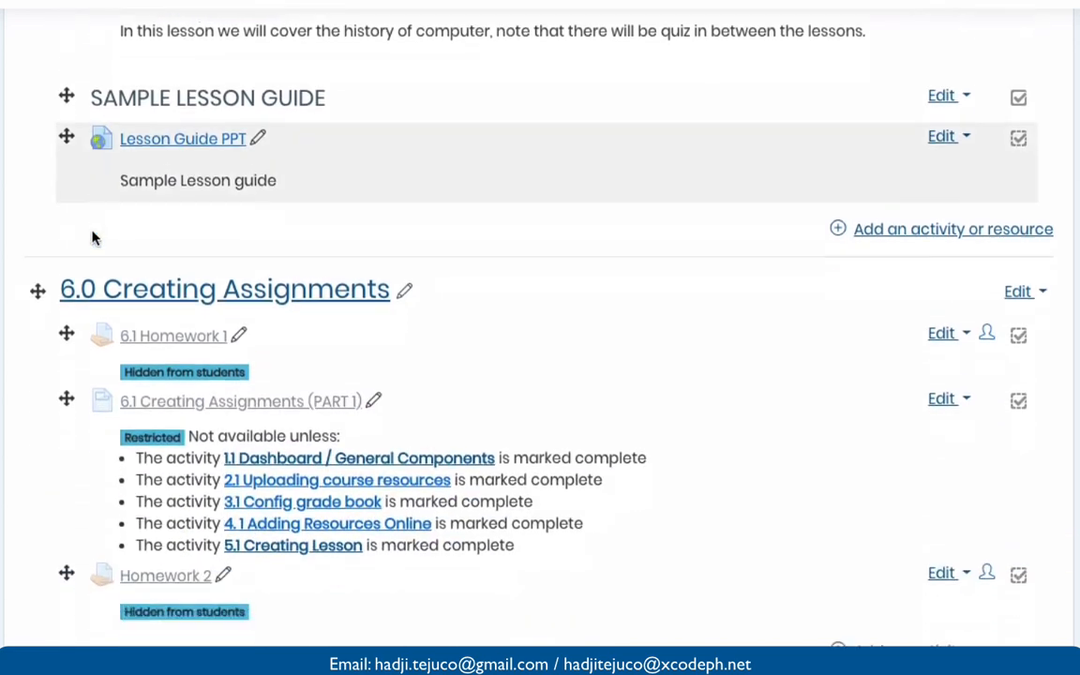
scroll(92, 238, down, 4)
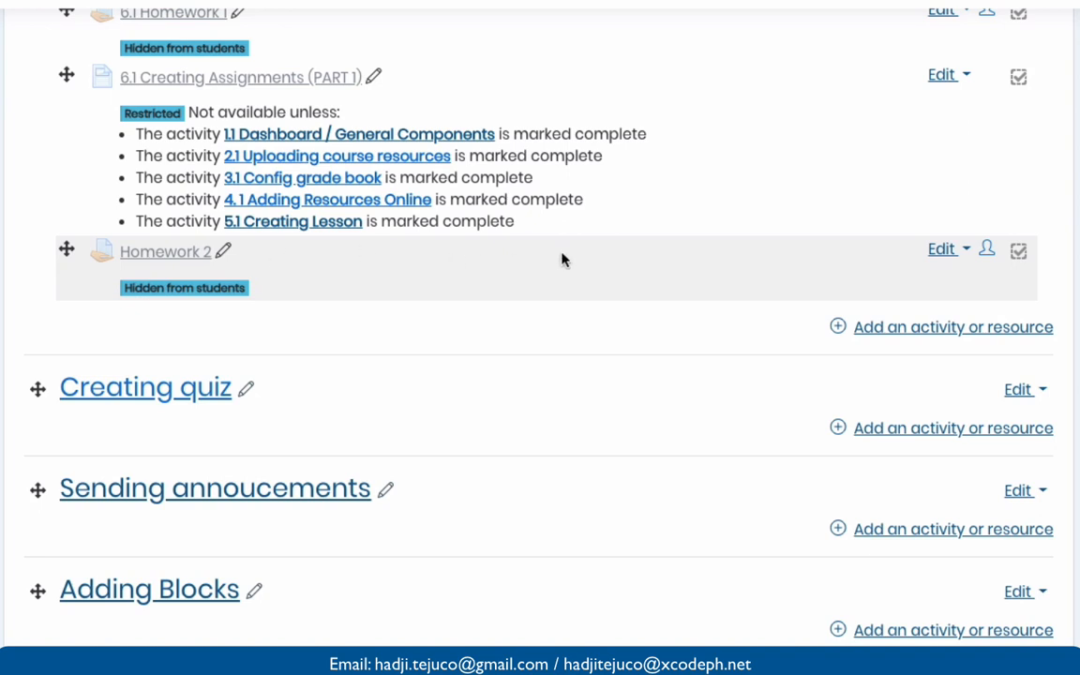
click(962, 251)
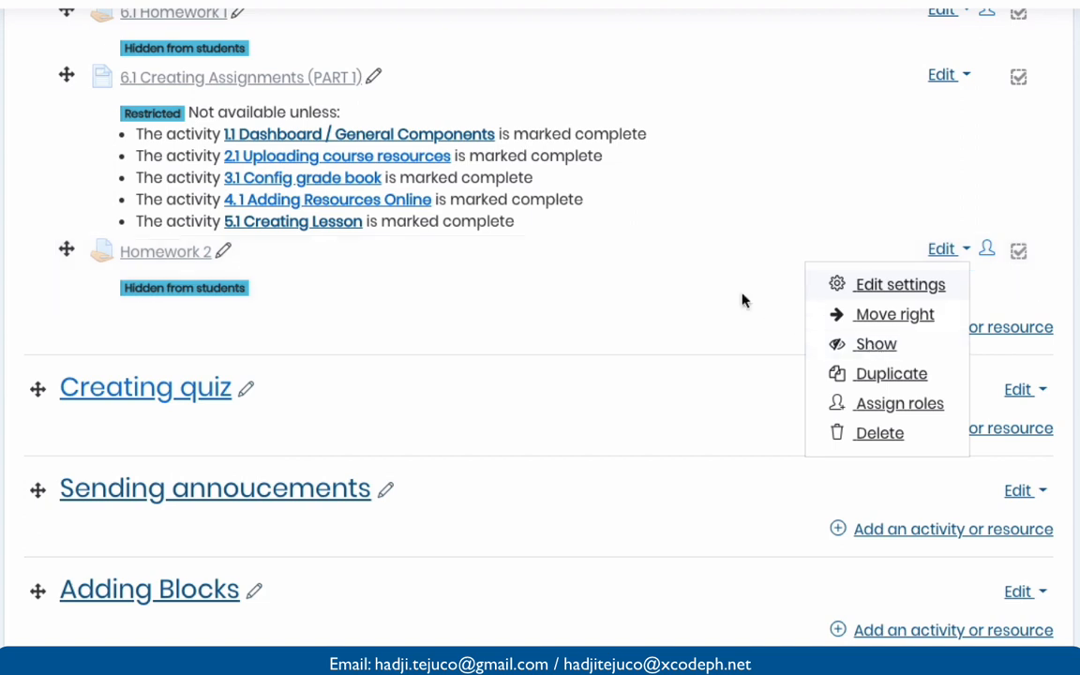
key(Escape)
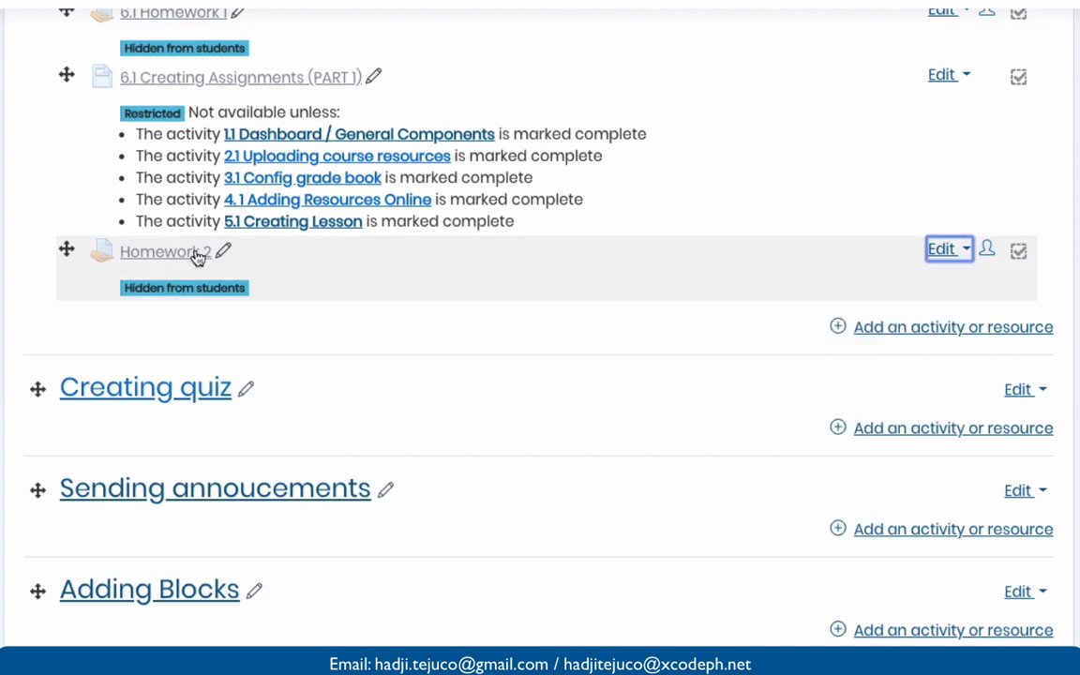
click(961, 251)
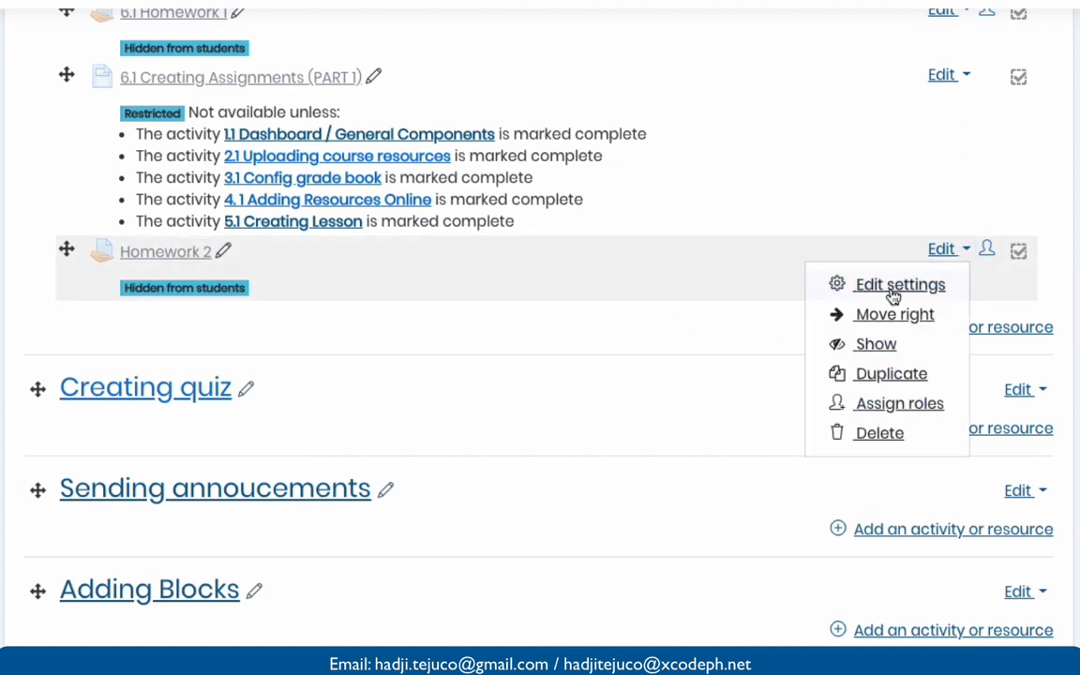
key(Escape)
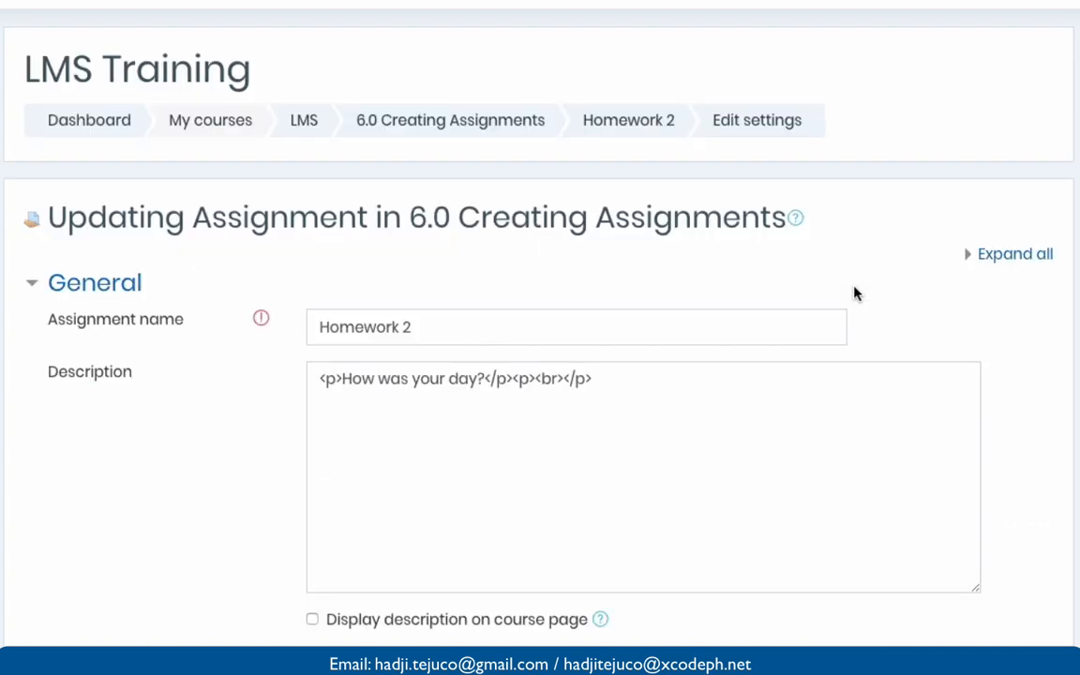
- Review Homework 2's name, description and additional files, and examine the Grading Rubric for Written Assignments PDF
scroll(854, 295, down, 5)
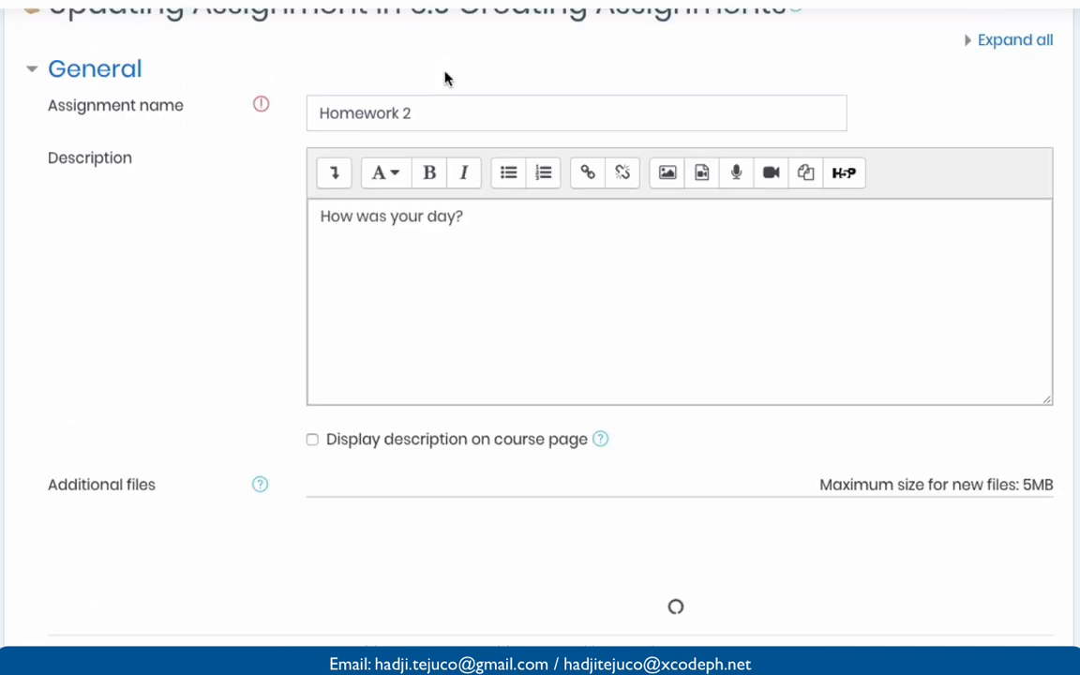
click(489, 113)
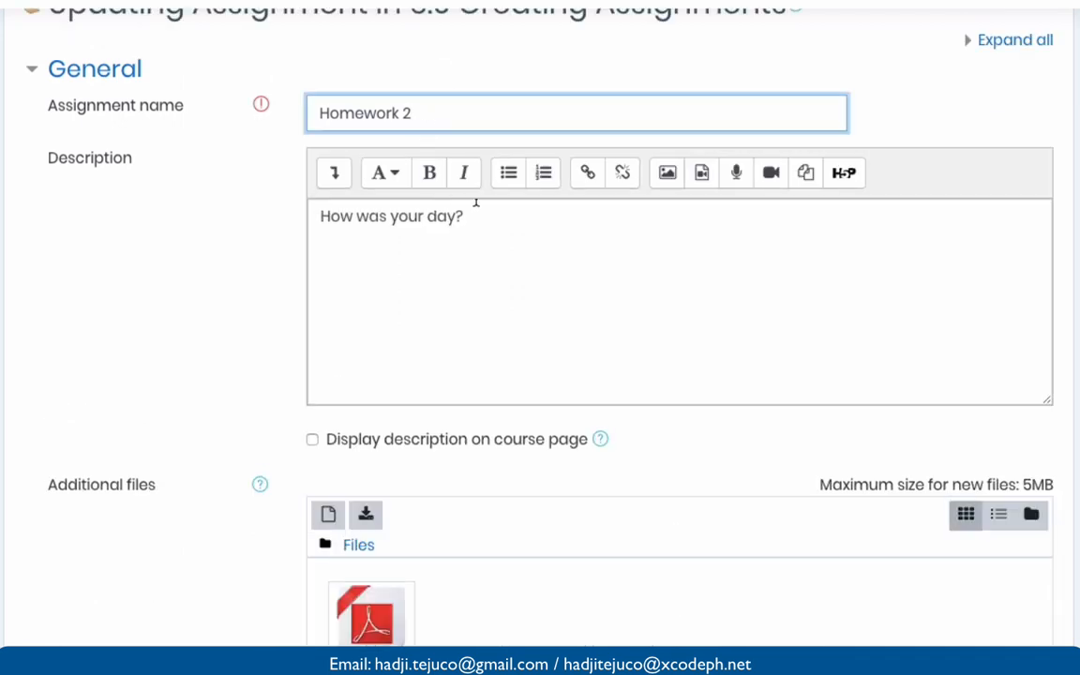
drag(475, 213, 328, 210)
scroll(296, 217, down, 4)
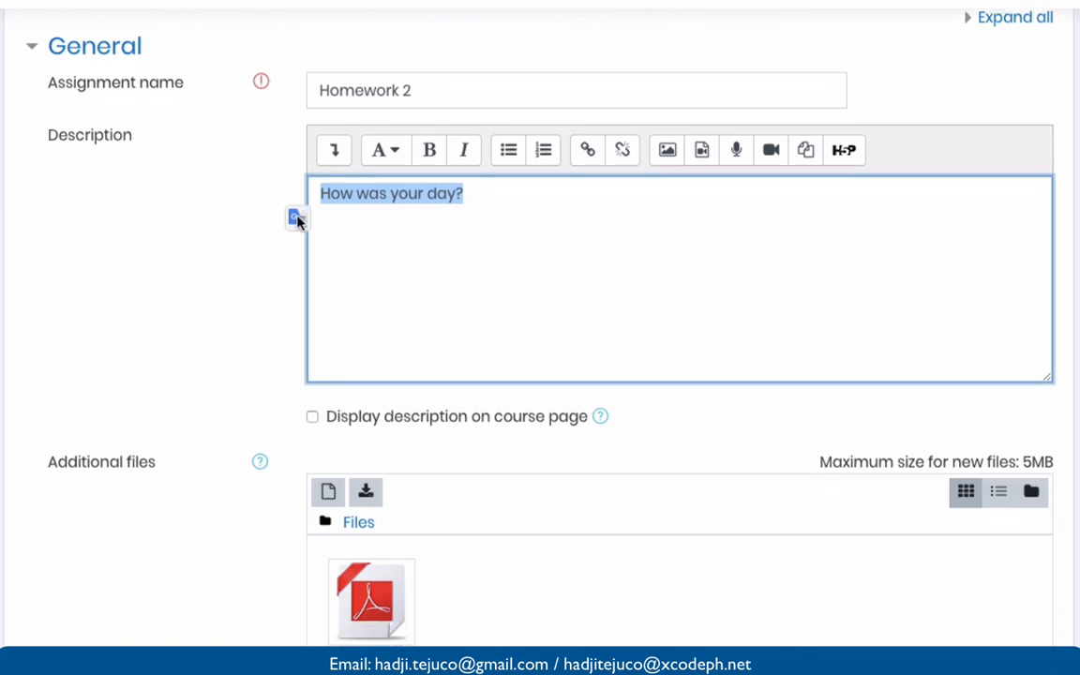
scroll(296, 222, down, 2)
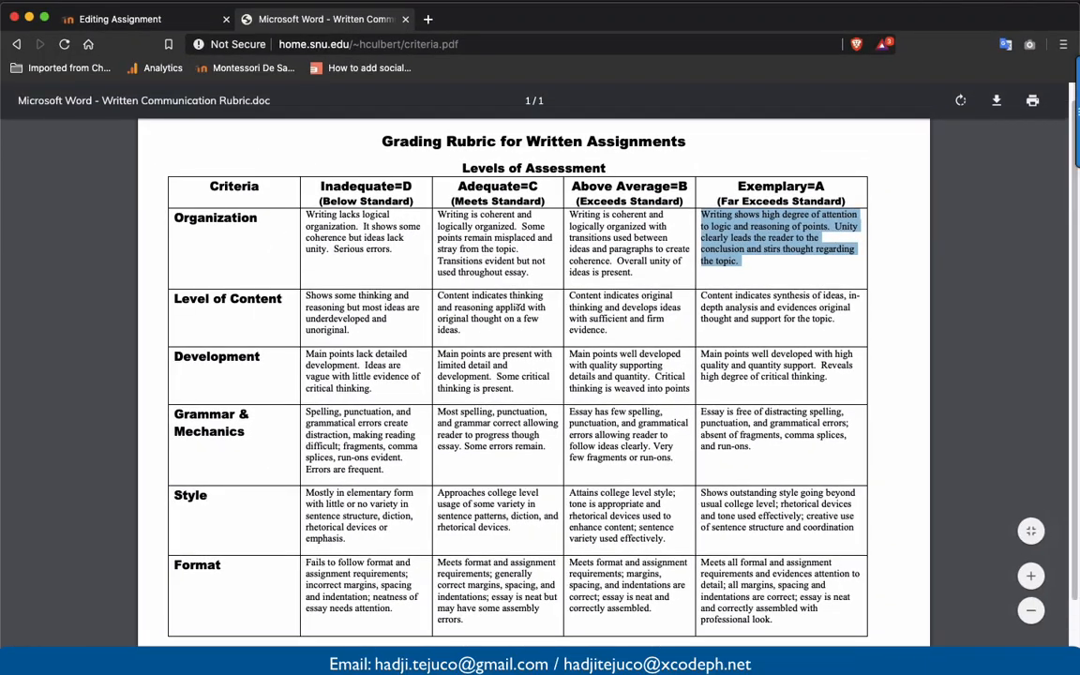
click(518, 306)
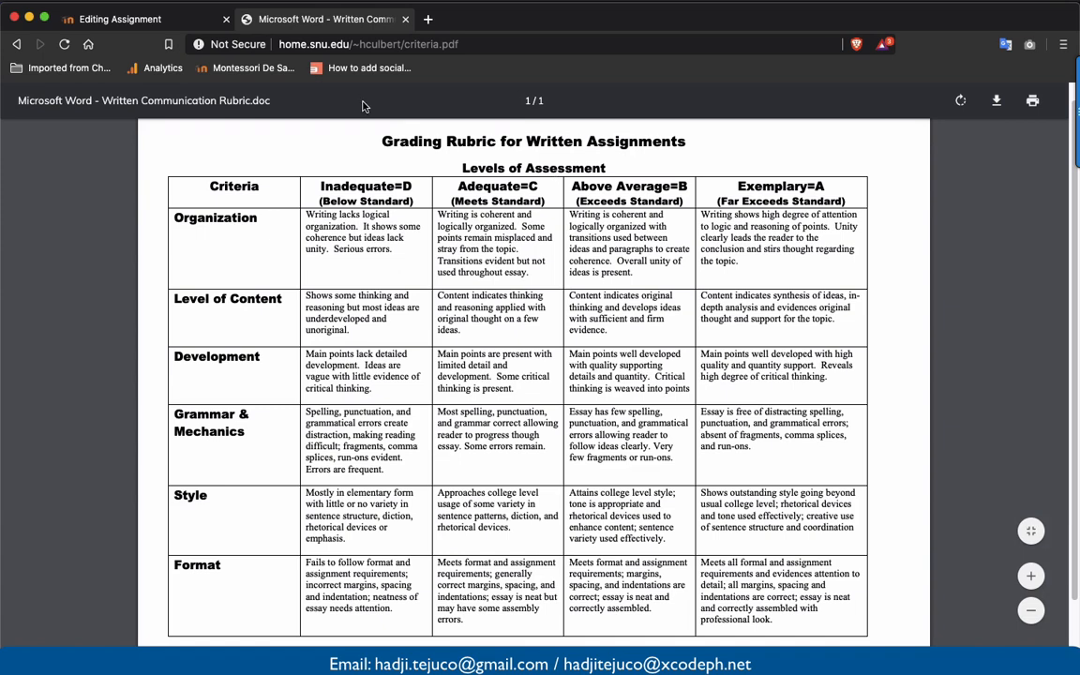
scroll(365, 106, down, 1)
scroll(365, 106, up, 1)
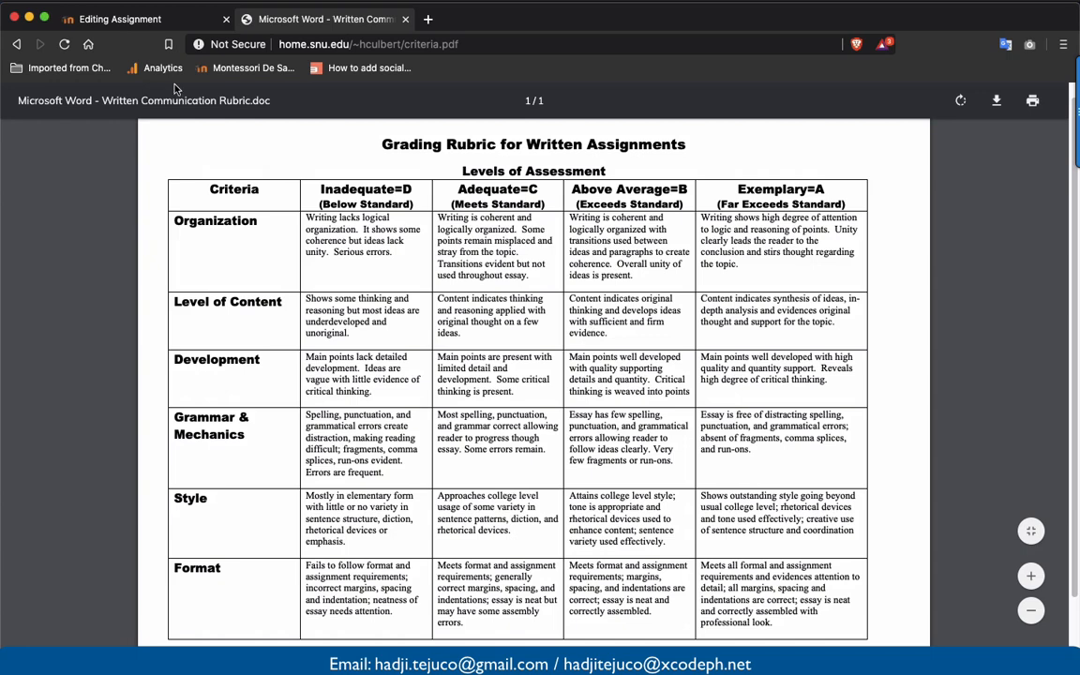
- Return to the assignment form and place the text cursor below "How was your day?" in the description
click(131, 19)
scroll(494, 299, up, 3)
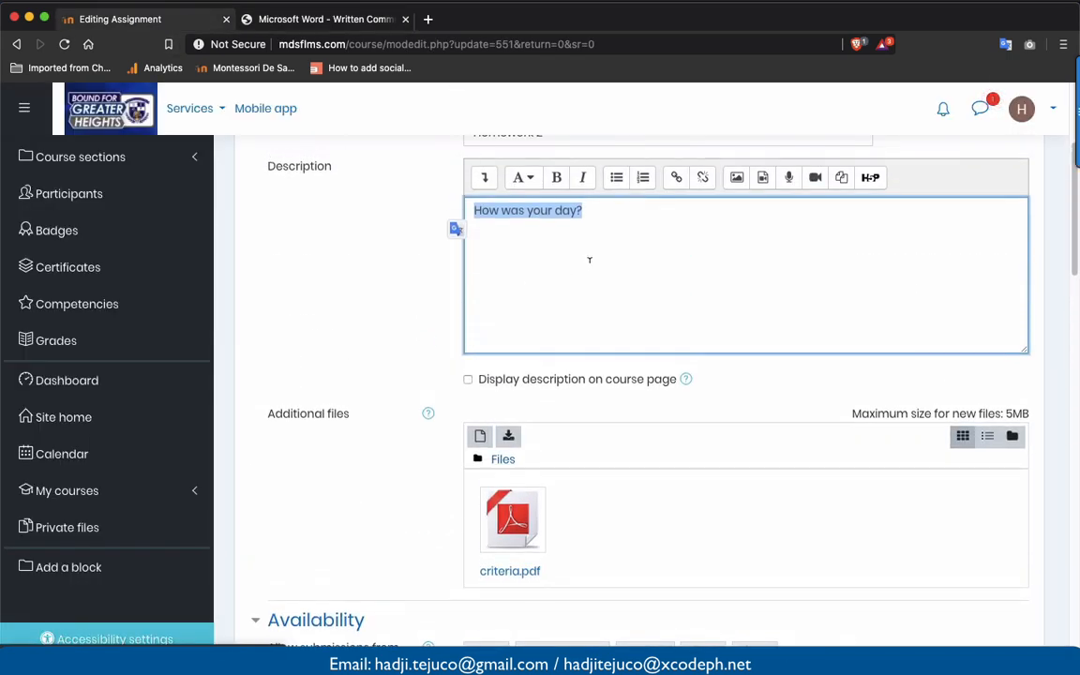
click(564, 264)
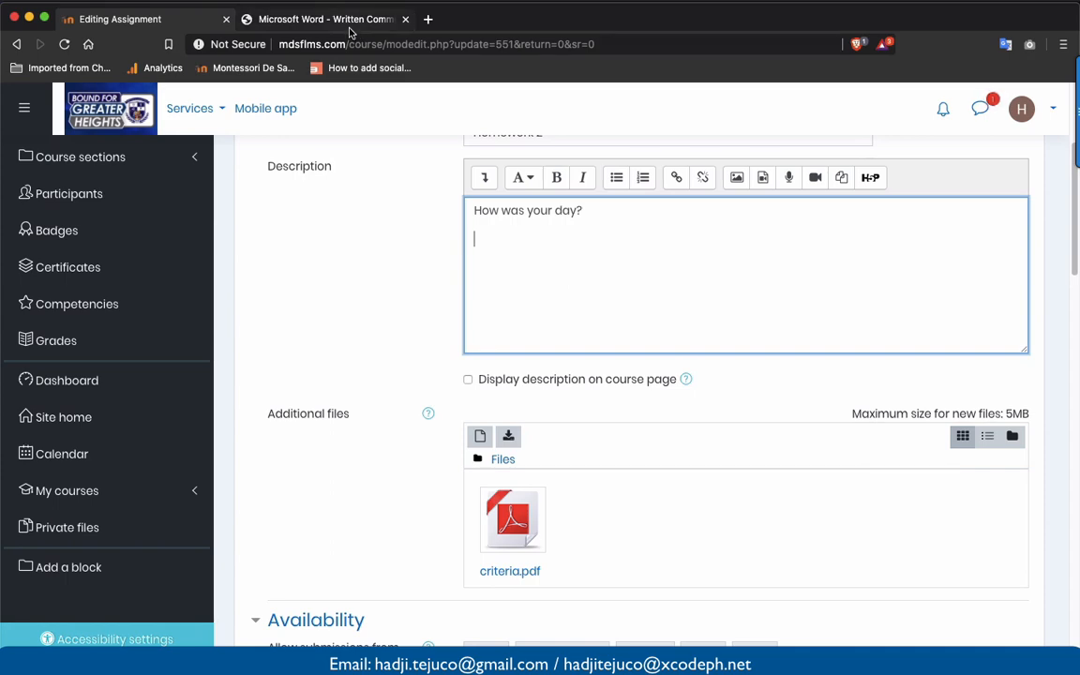
- Take a 975 x 686 screenshot of the whole grading rubric table, including its title, from the criteria.pdf page
click(319, 28)
scroll(541, 256, down, 1)
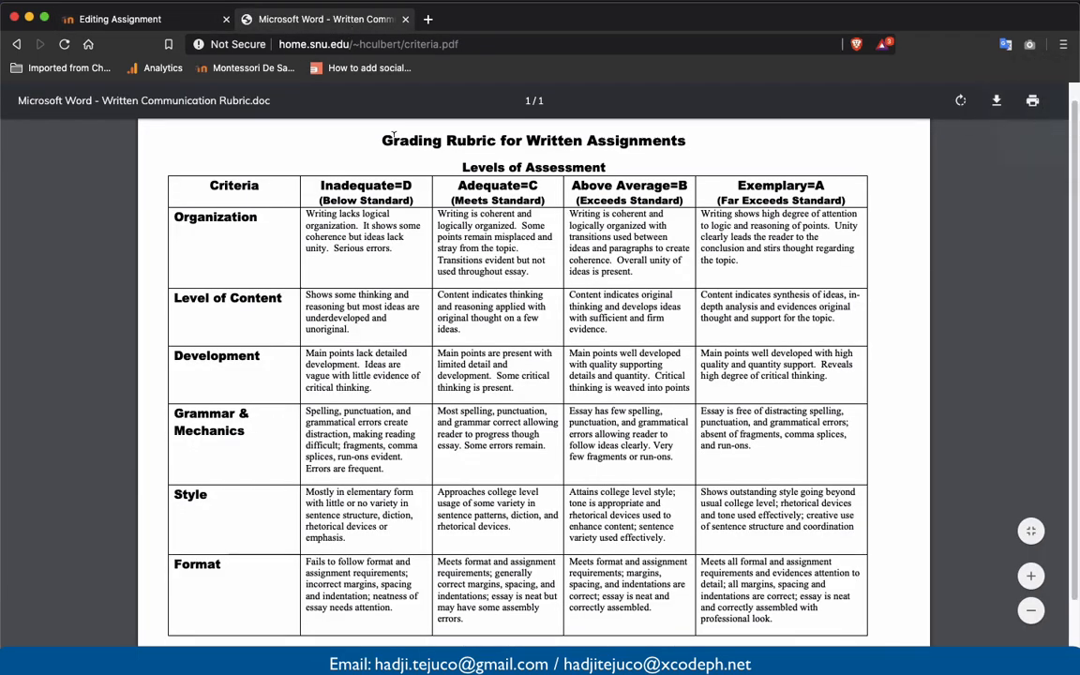
key(ctrl+shift+c)
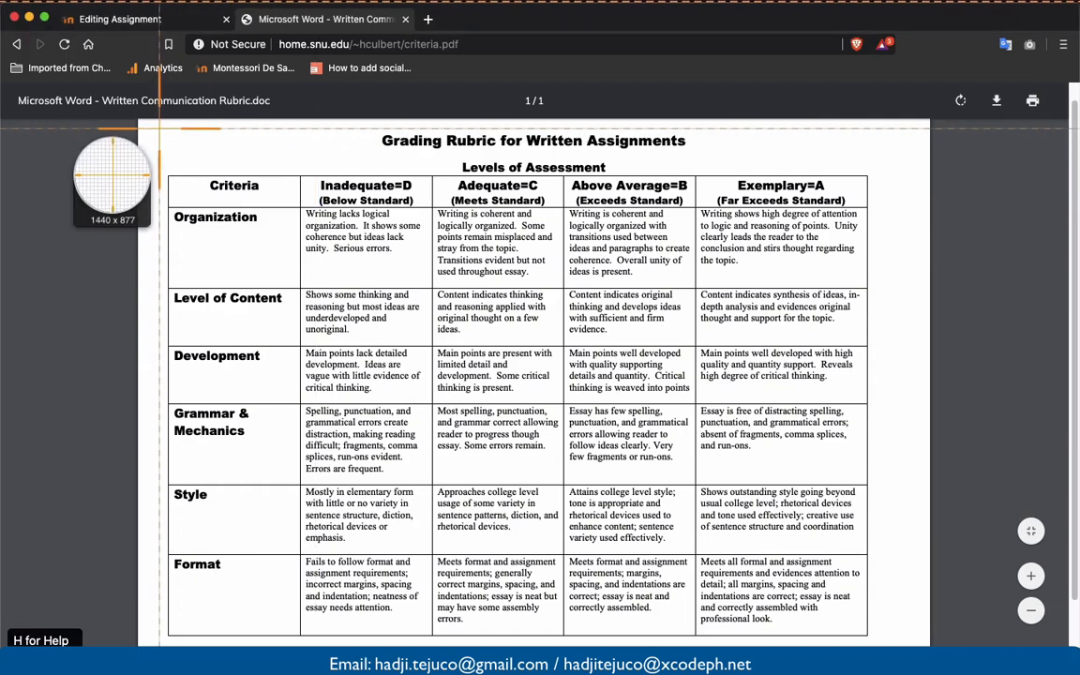
drag(160, 129, 891, 643)
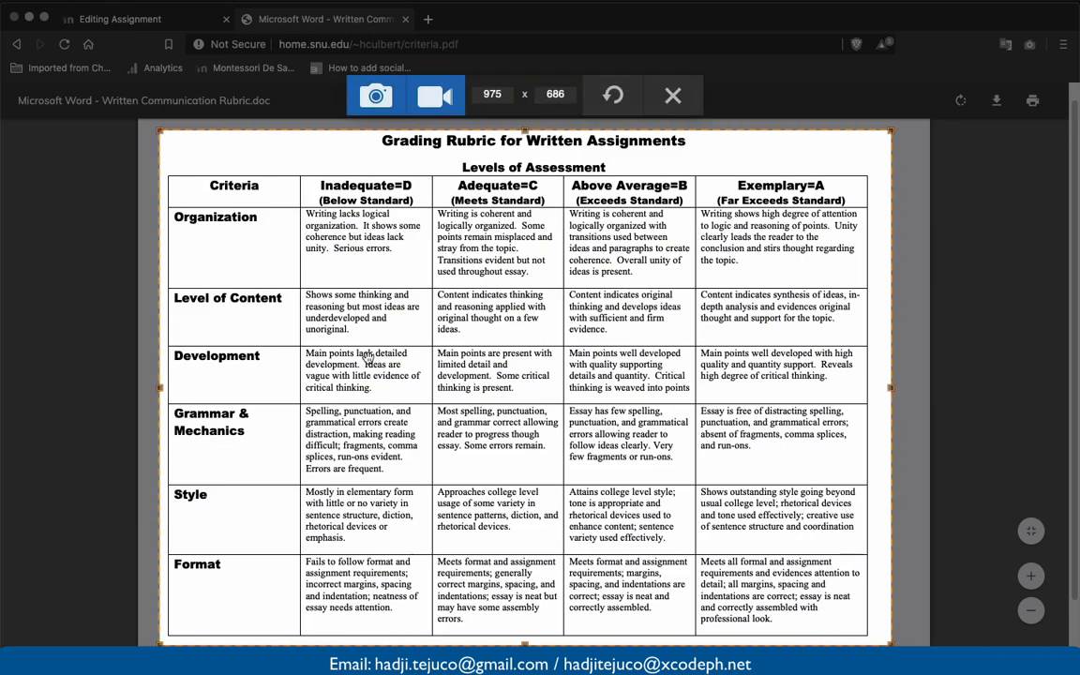
click(375, 95)
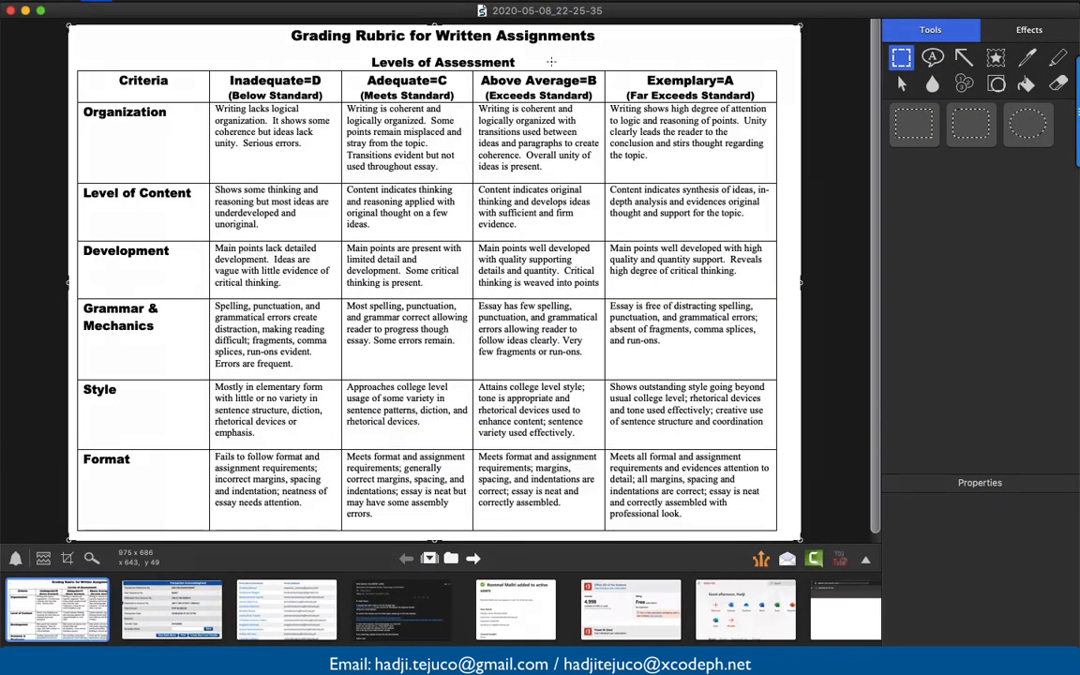
- Save the captured rubric image as rubric.png in the SC folder on the Desktop
key(super+s)
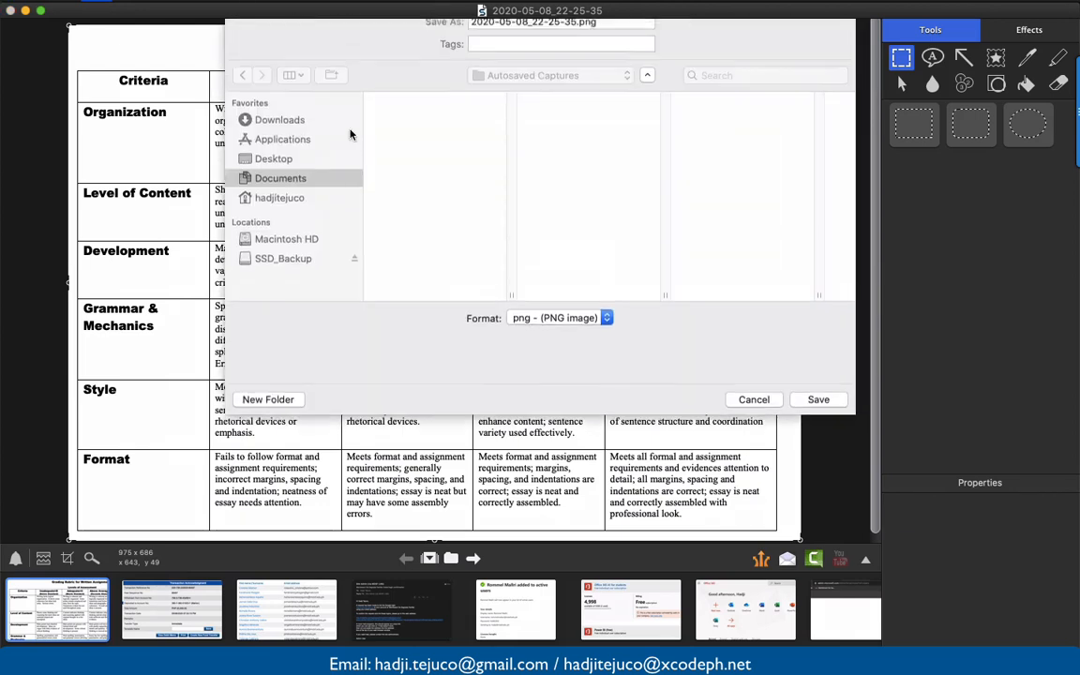
click(274, 176)
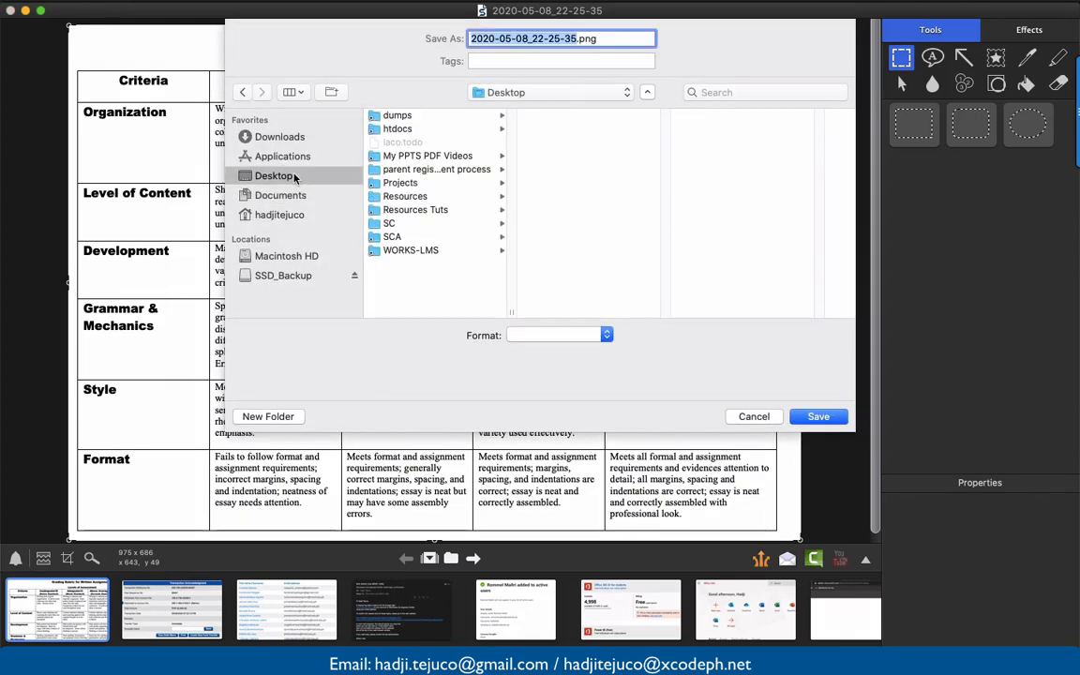
click(394, 223)
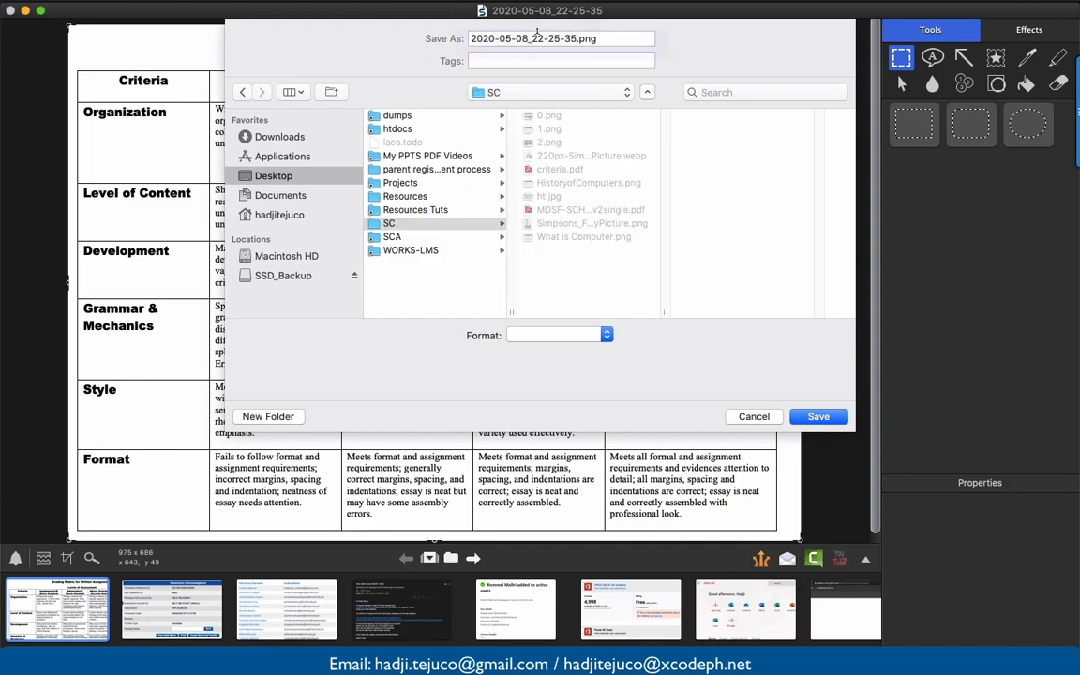
drag(579, 38, 352, 37)
text(rubric)
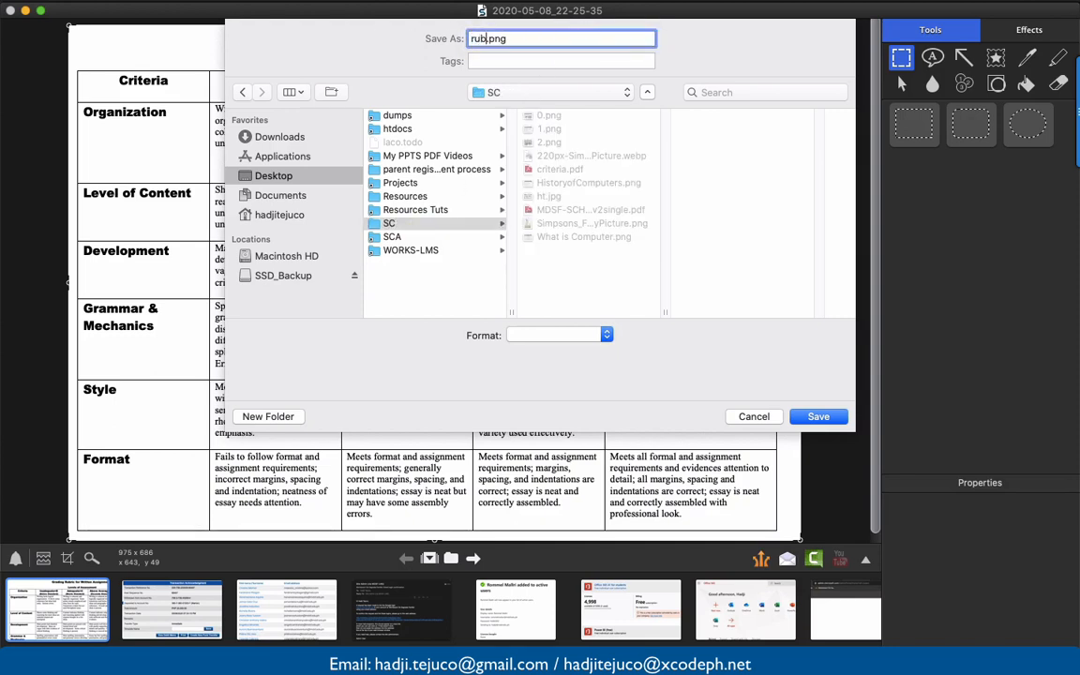
key(Return)
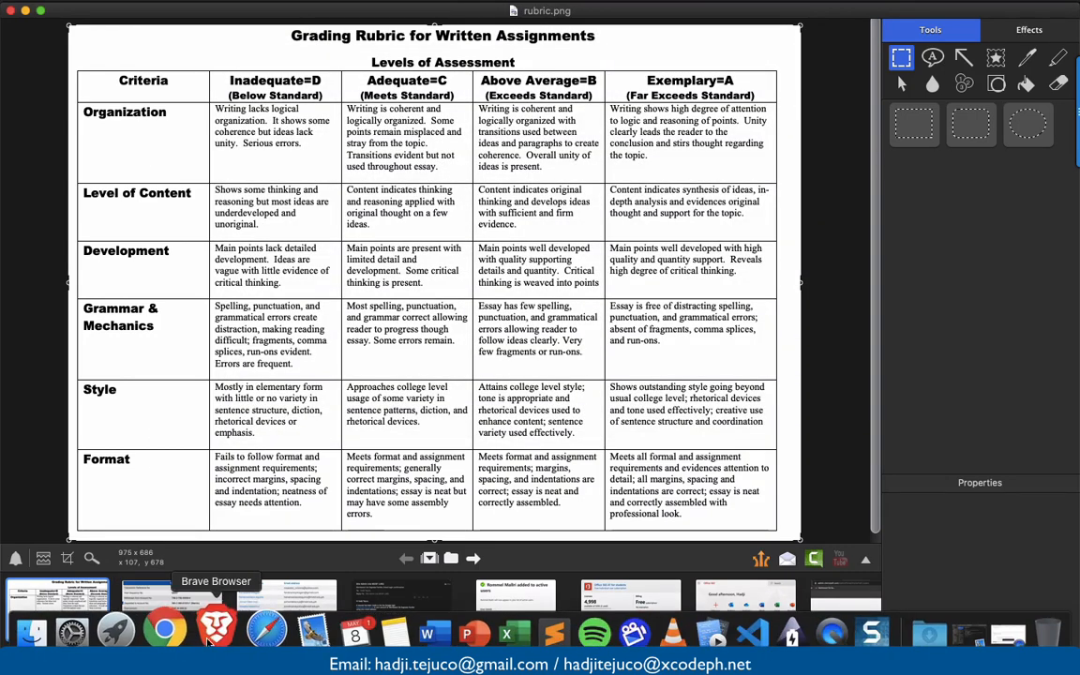
- Switch back to Brave and upload rubric.png as an image below "How was your day?" in the Homework 2 description
click(222, 630)
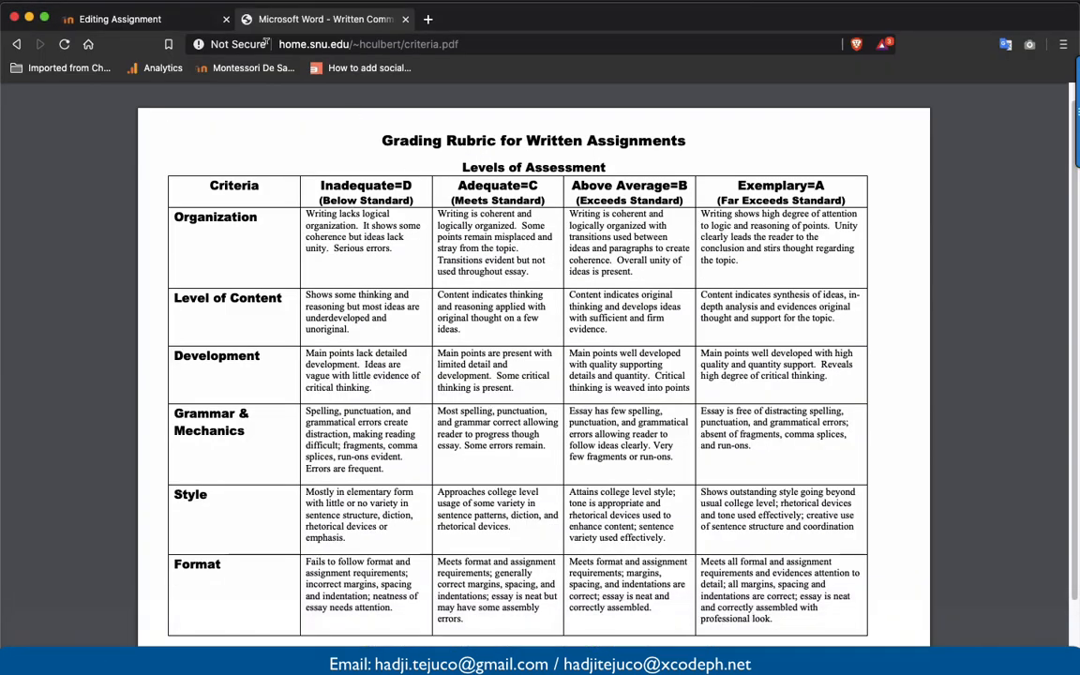
click(183, 17)
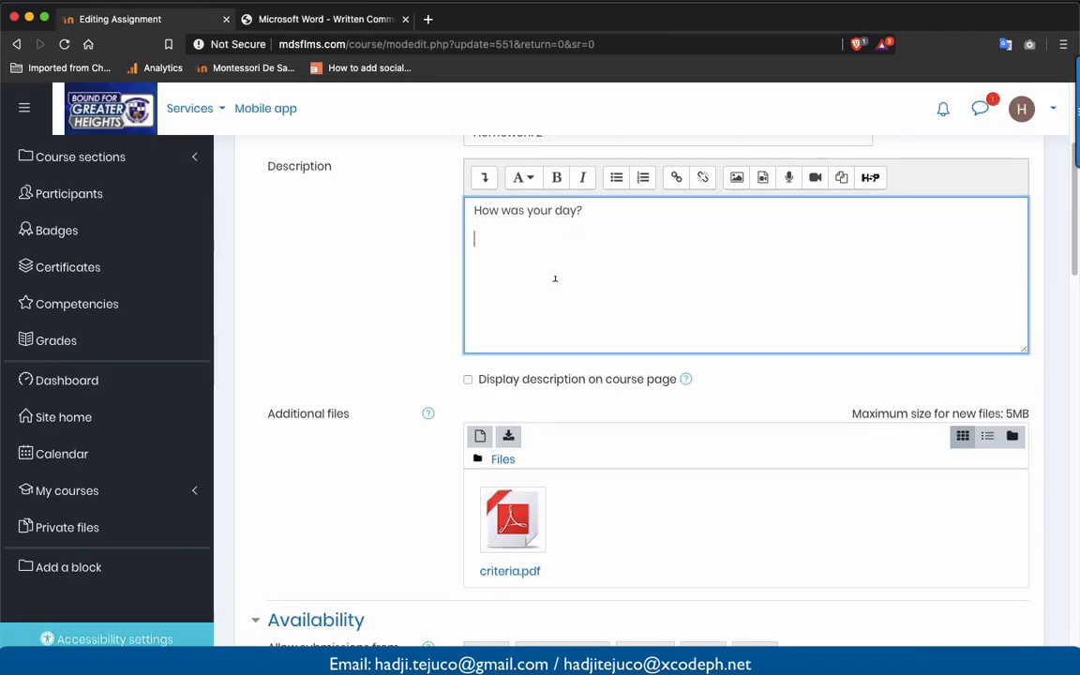
click(554, 279)
scroll(703, 234, up, 2)
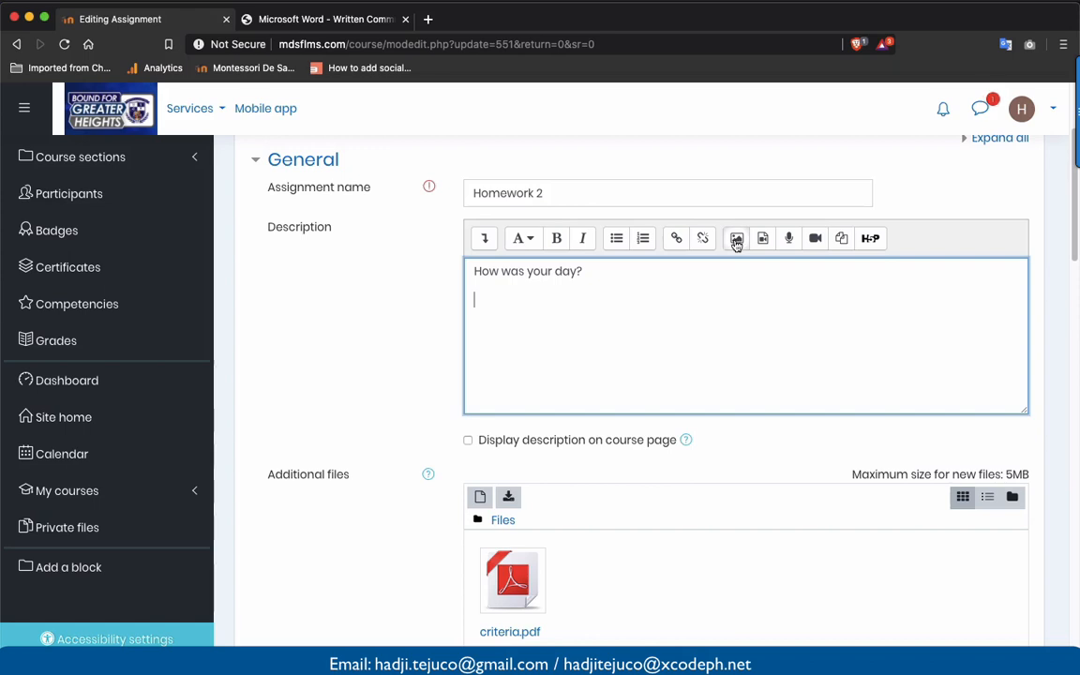
click(737, 240)
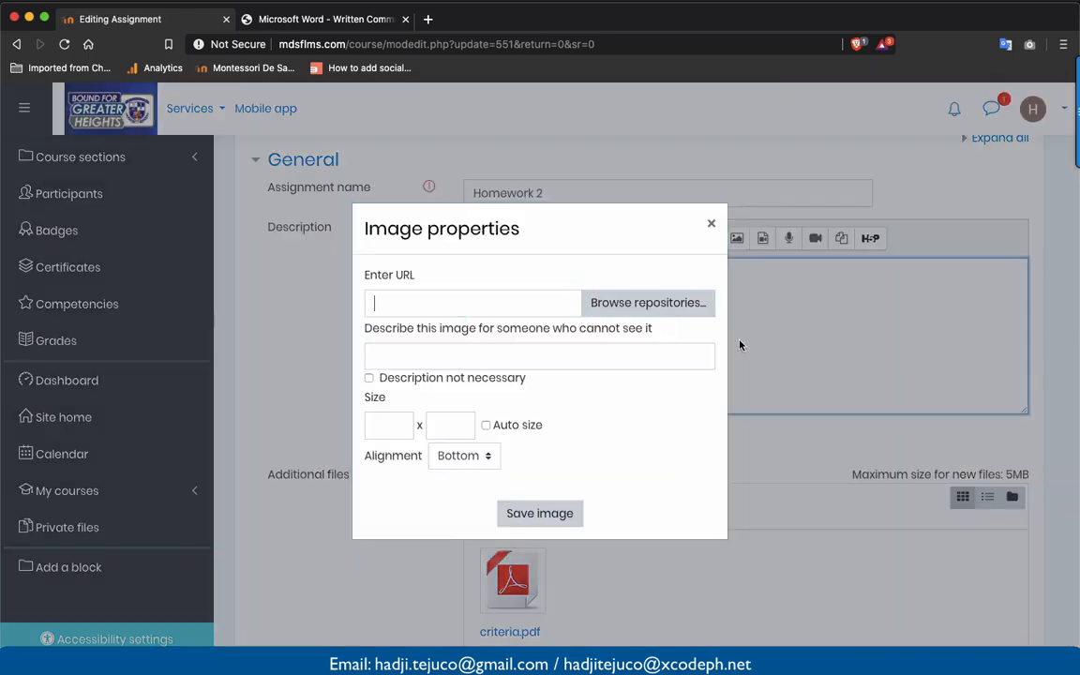
click(669, 309)
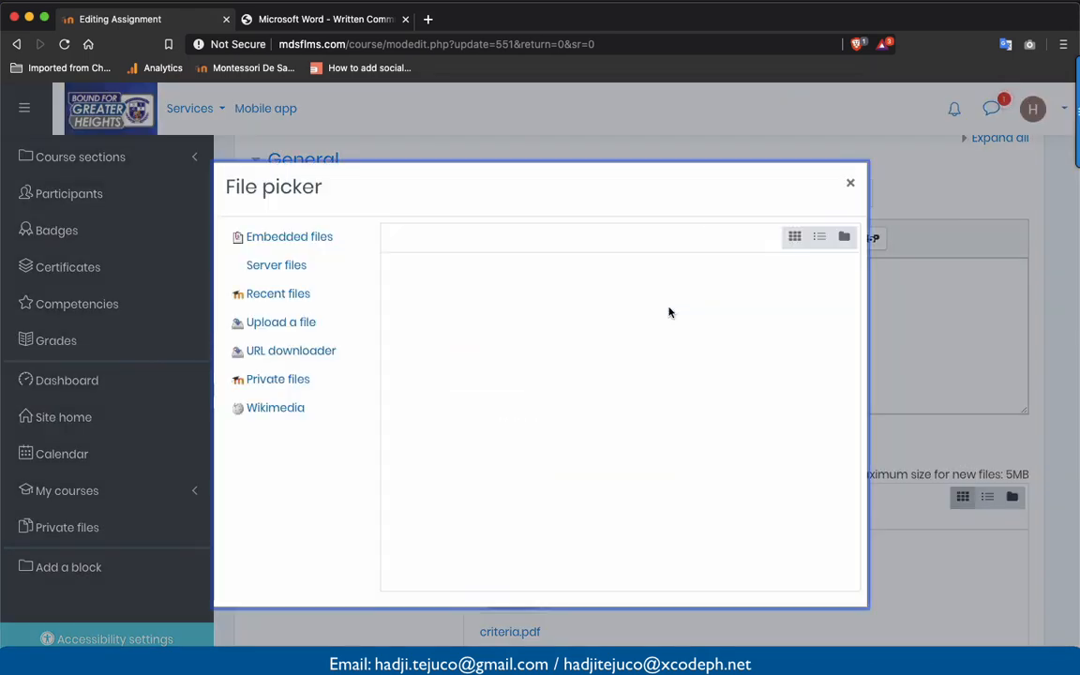
click(465, 332)
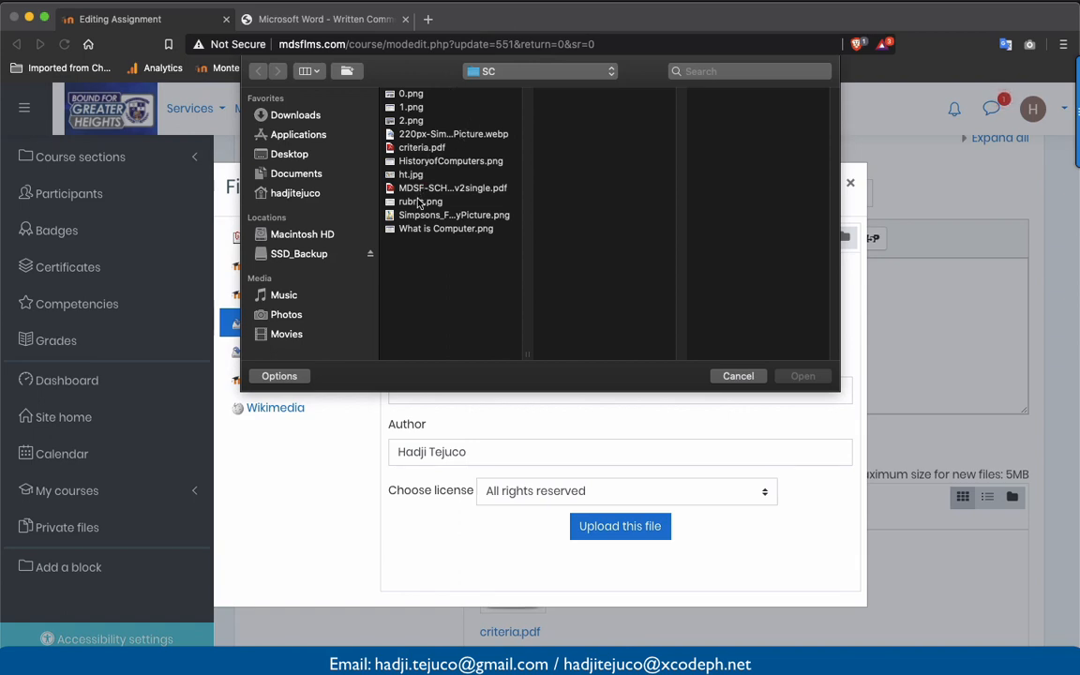
click(417, 201)
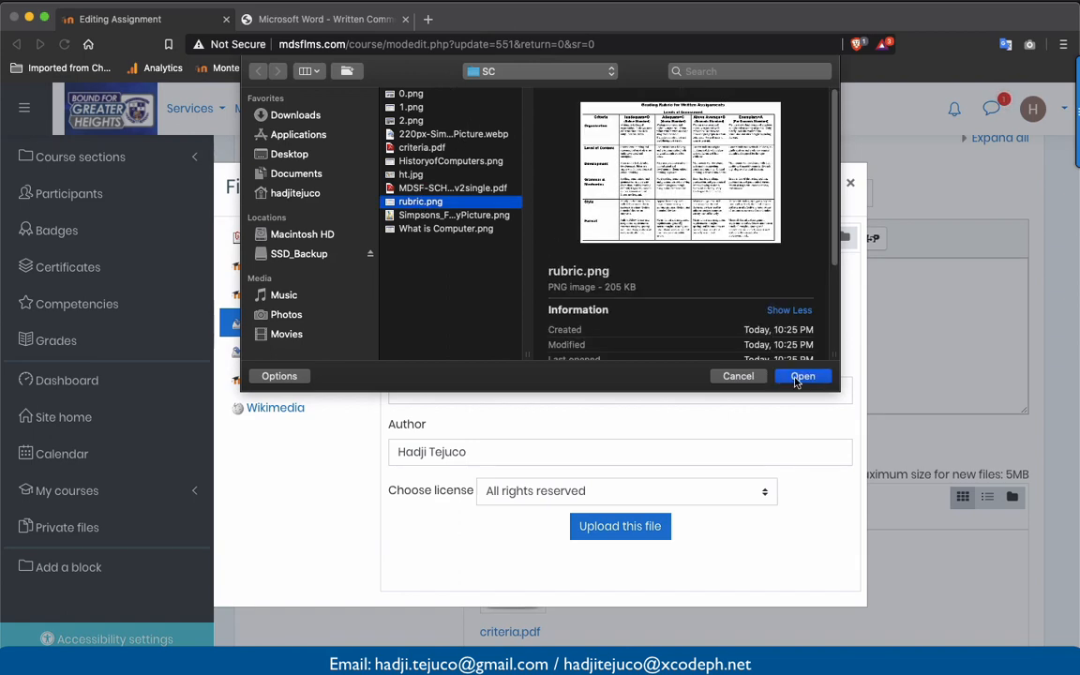
click(750, 376)
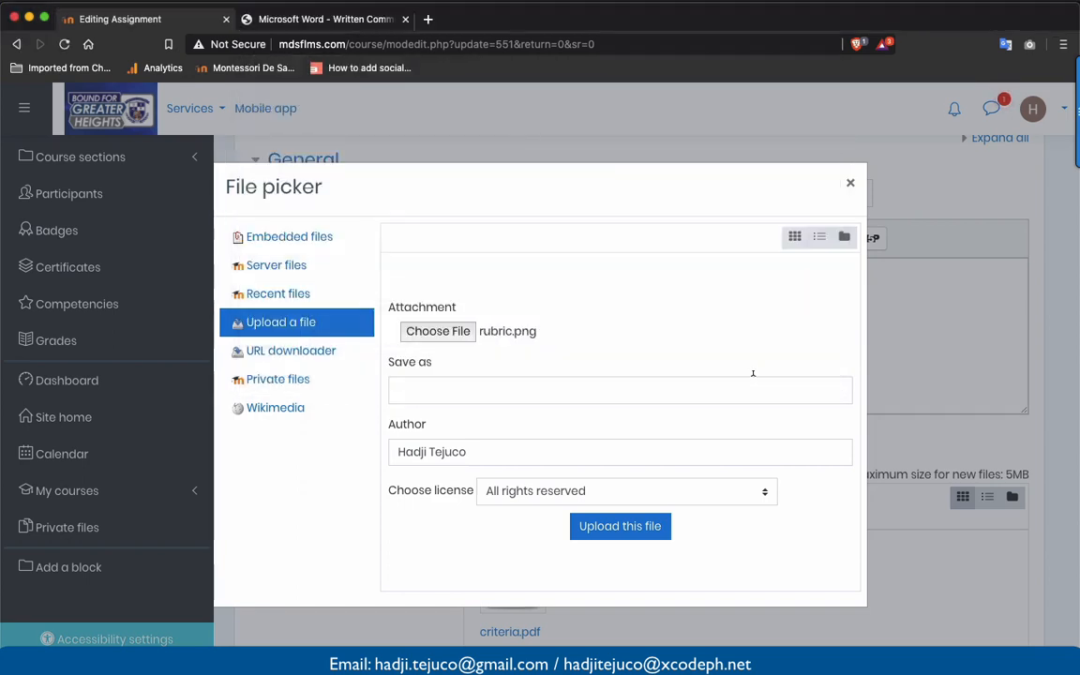
click(643, 533)
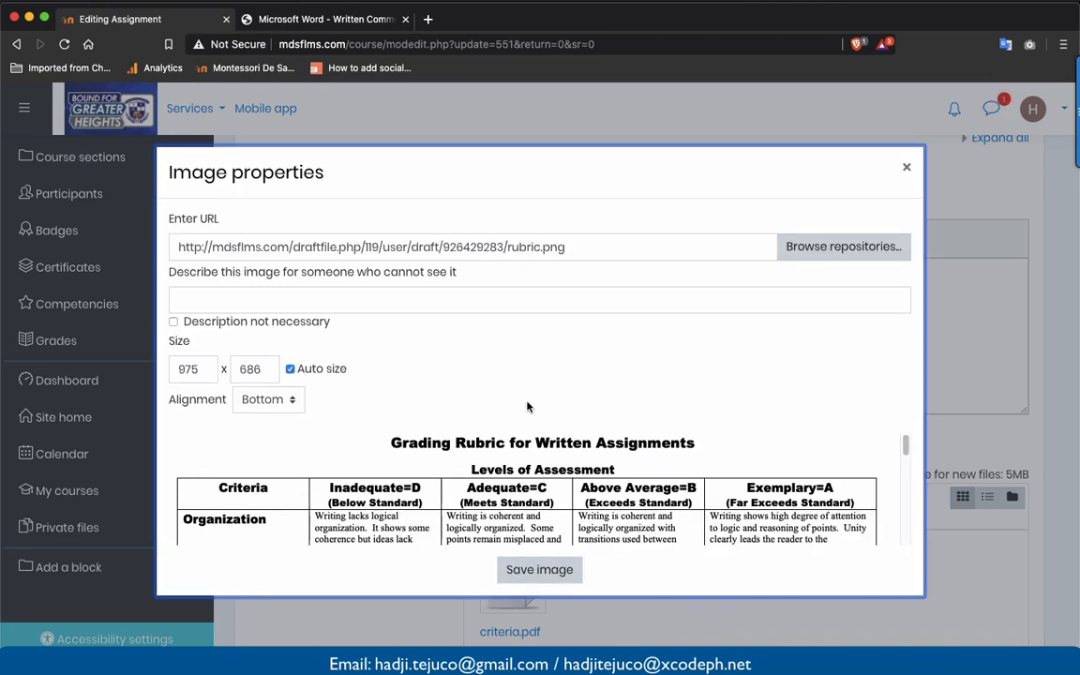
- Mark the image's description as not necessary and insert the rubric image into the assignment description
click(246, 318)
click(540, 573)
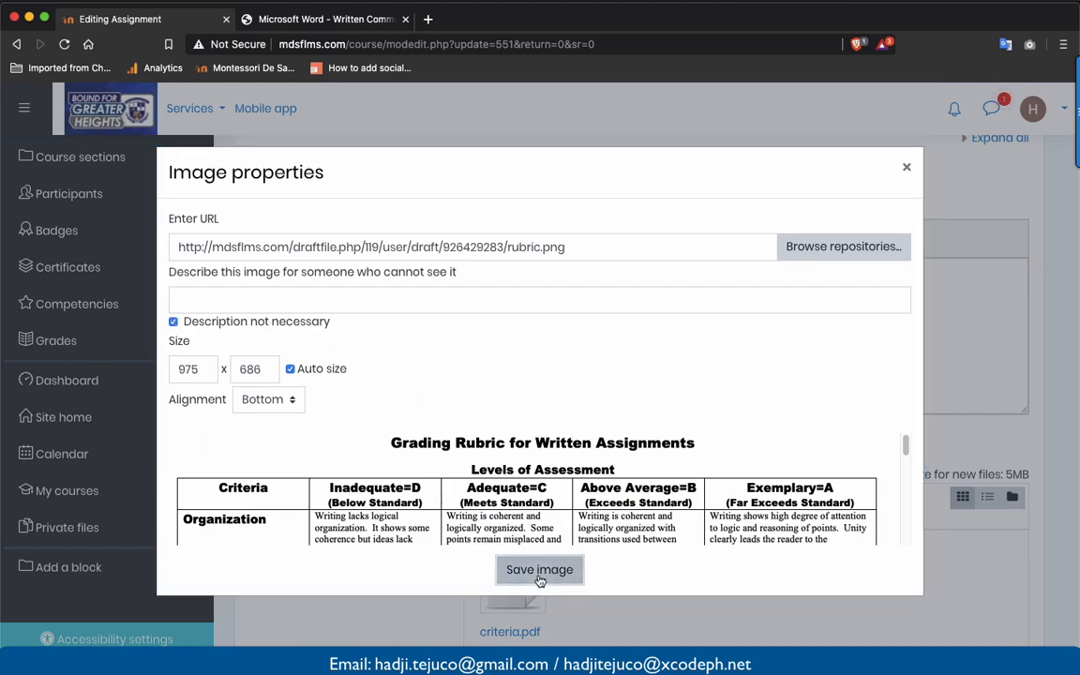
scroll(653, 311, up, 2)
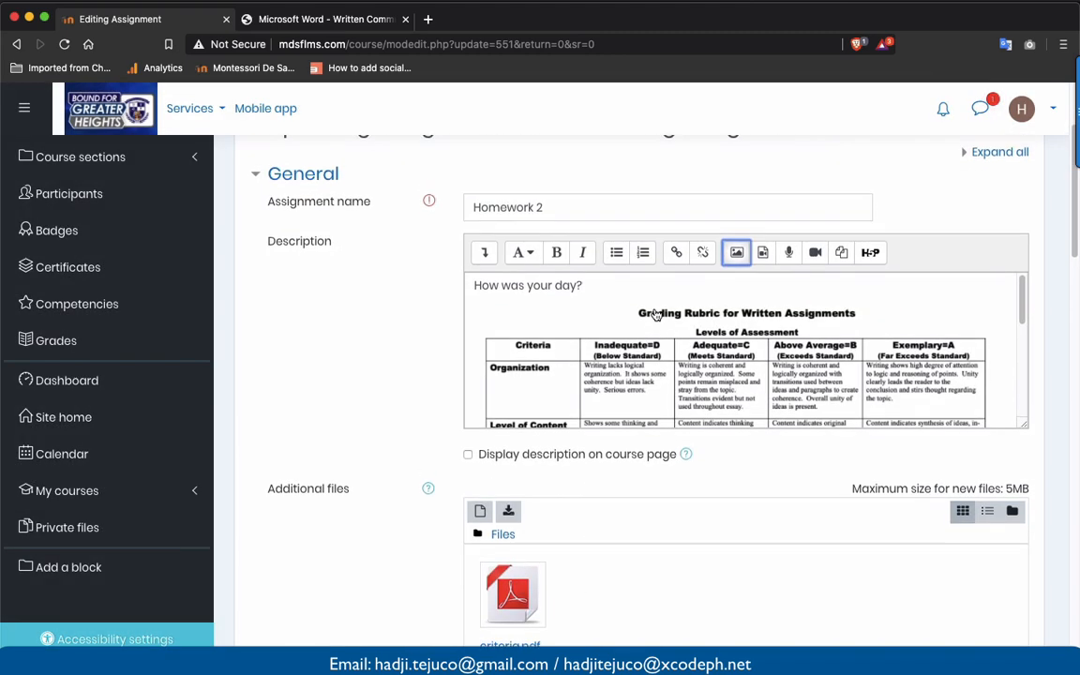
- Insert a blank line between "How was your day?" and the rubric image in the Homework 2 description
scroll(657, 314, down, 2)
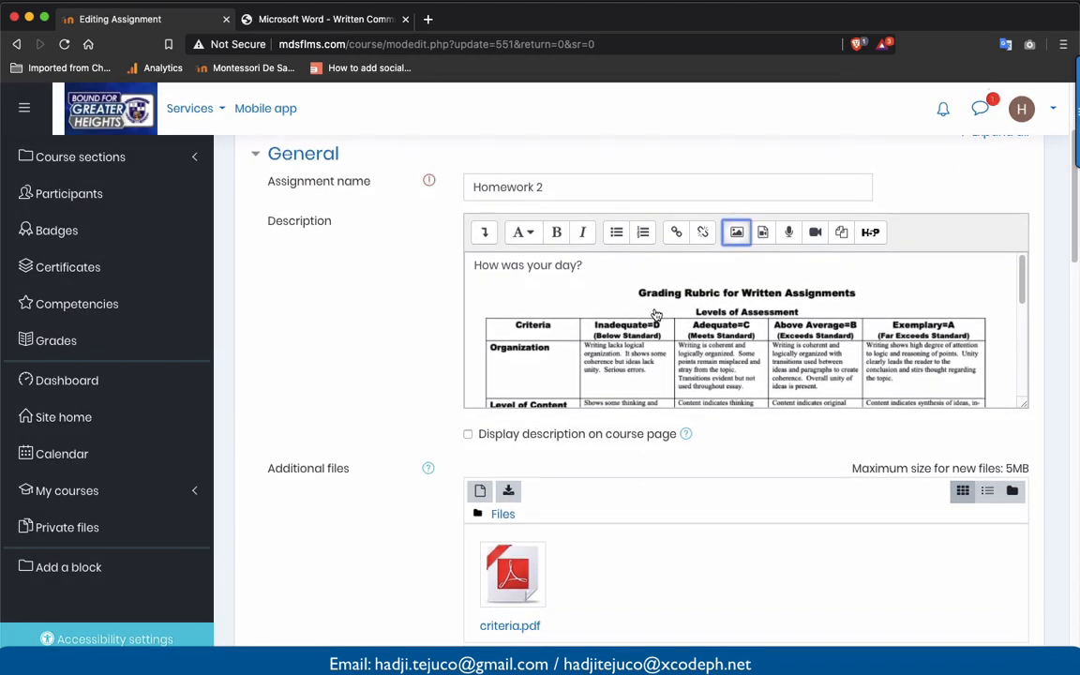
click(605, 265)
key(Return)
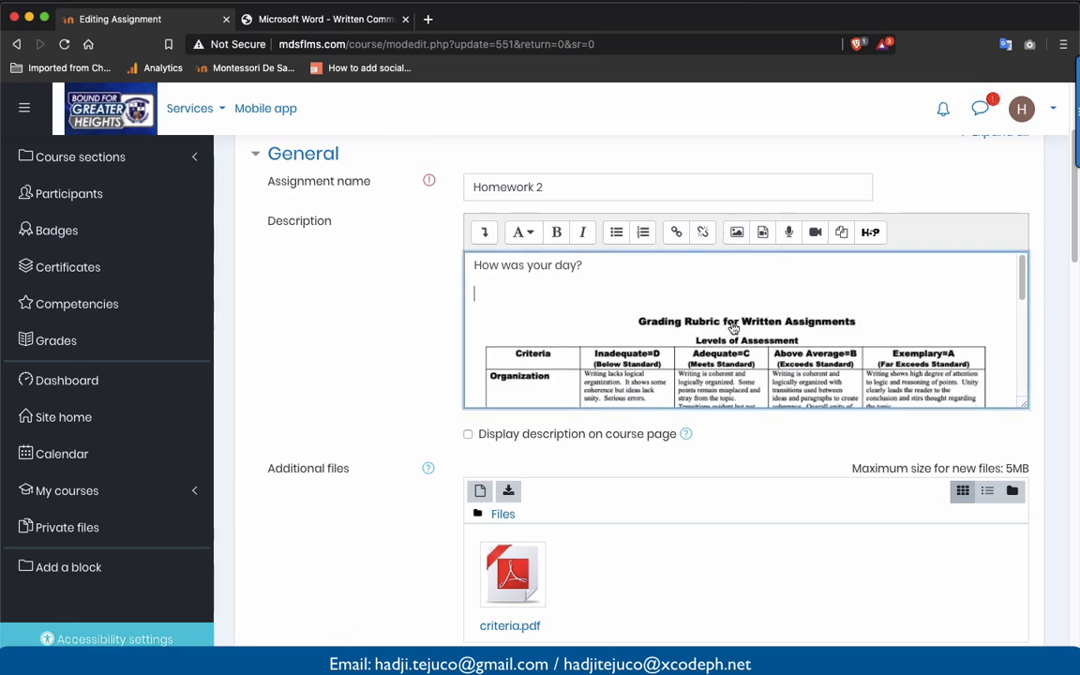
- Review the inserted rubric image in the description from its title down to the Format row
scroll(713, 319, down, 2)
scroll(712, 319, up, 2)
scroll(734, 327, down, 4)
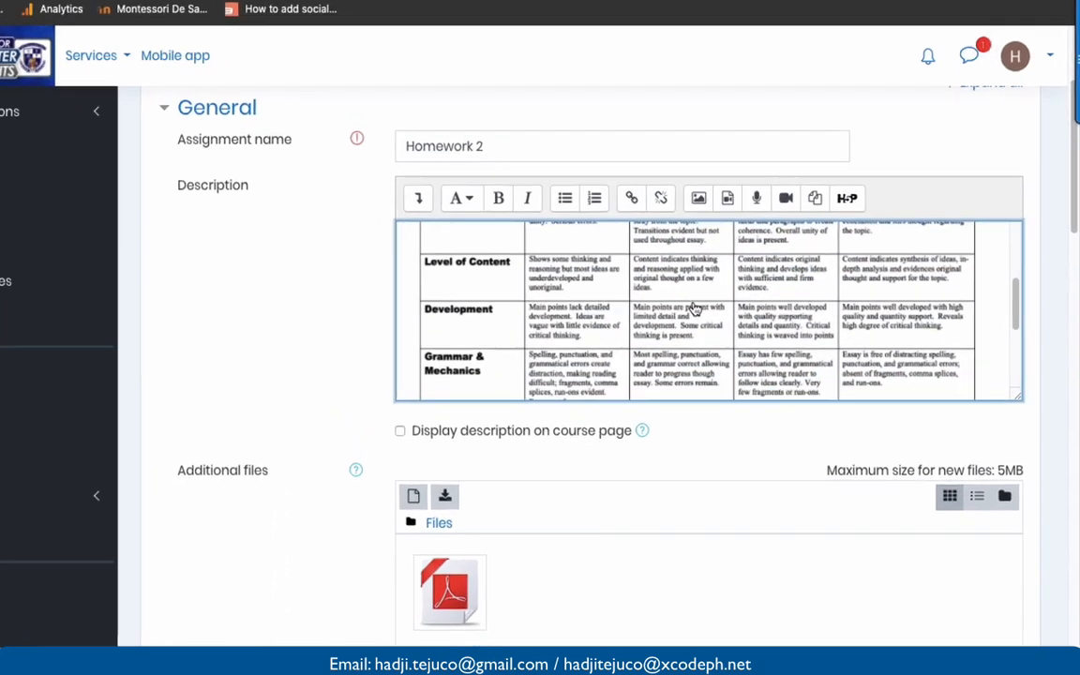
scroll(727, 327, up, 4)
drag(465, 203, 328, 202)
scroll(446, 259, down, 2)
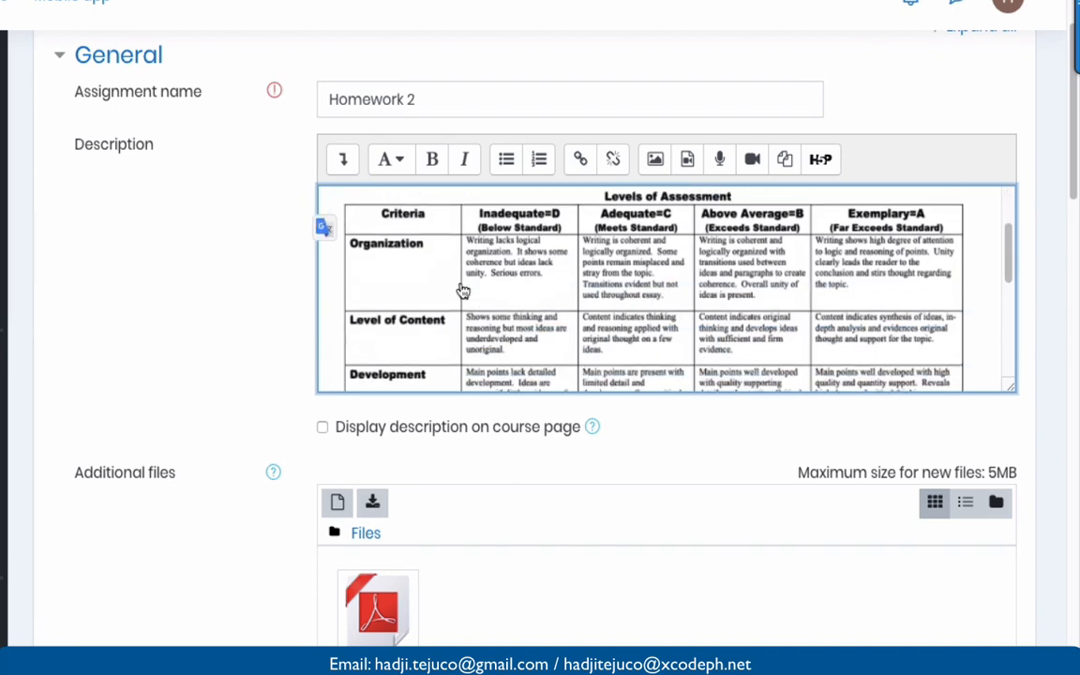
scroll(463, 290, up, 1)
scroll(602, 320, down, 5)
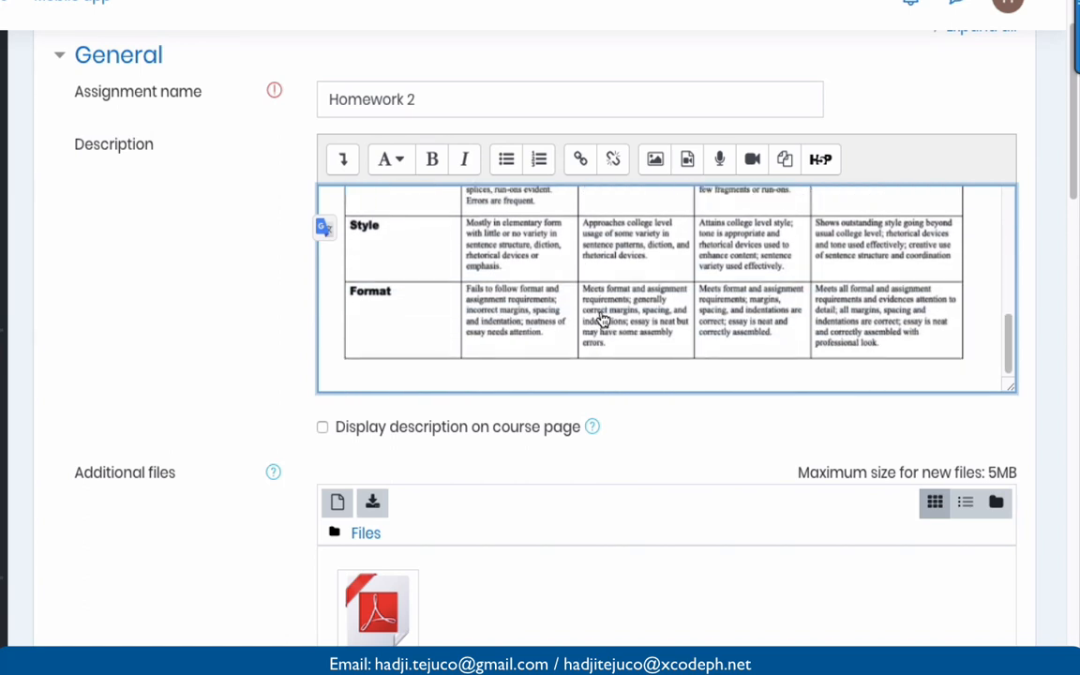
scroll(602, 320, down, 3)
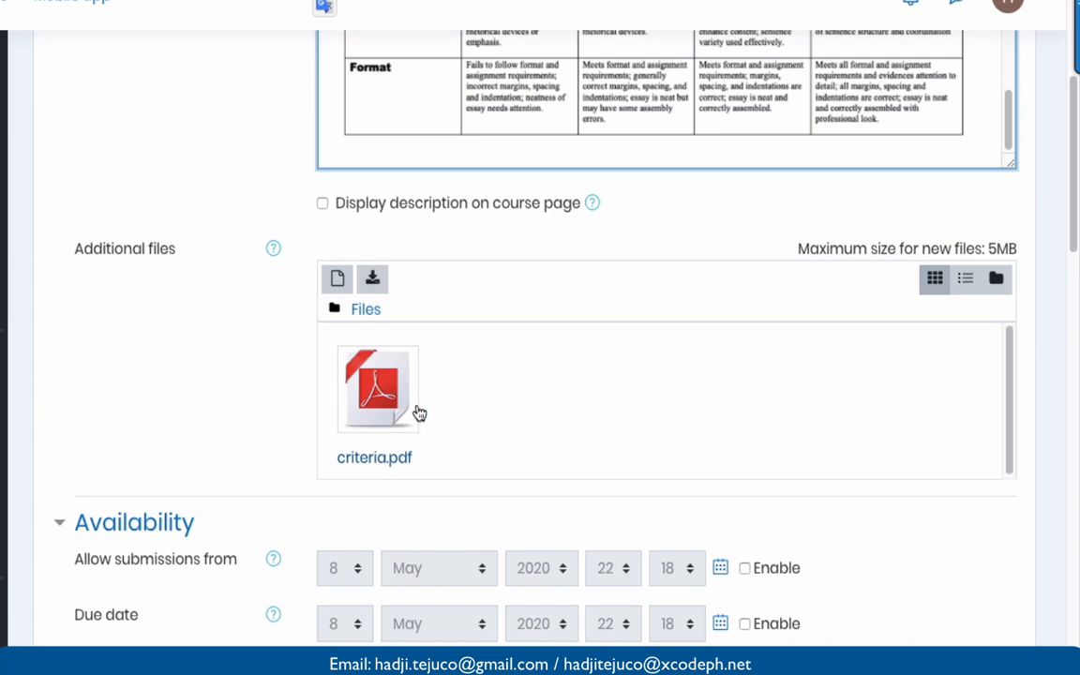
- Disable File submissions in the assignment's submission types, keeping Online text as the only enabled type
scroll(419, 414, up, 2)
scroll(419, 414, down, 6)
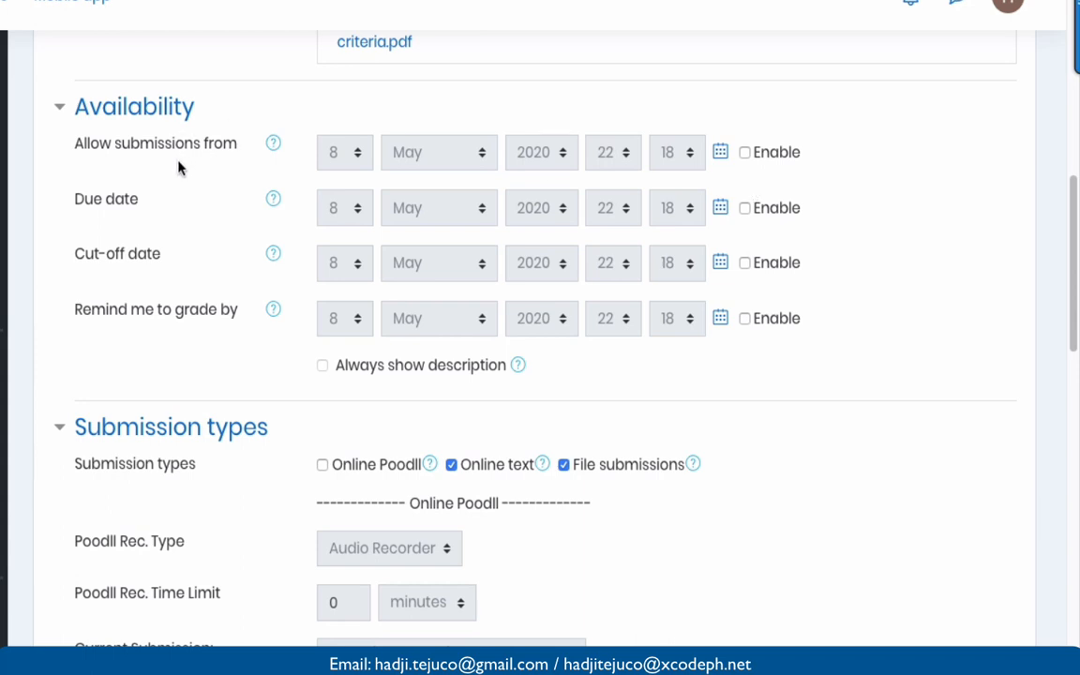
scroll(173, 197, down, 1)
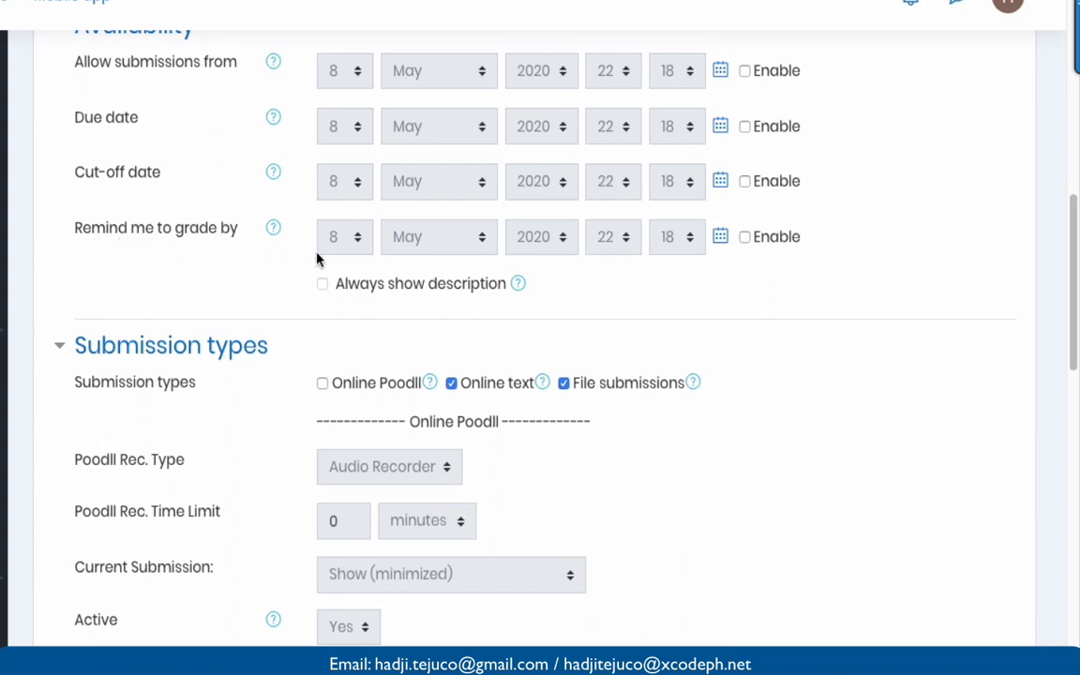
scroll(317, 259, down, 2)
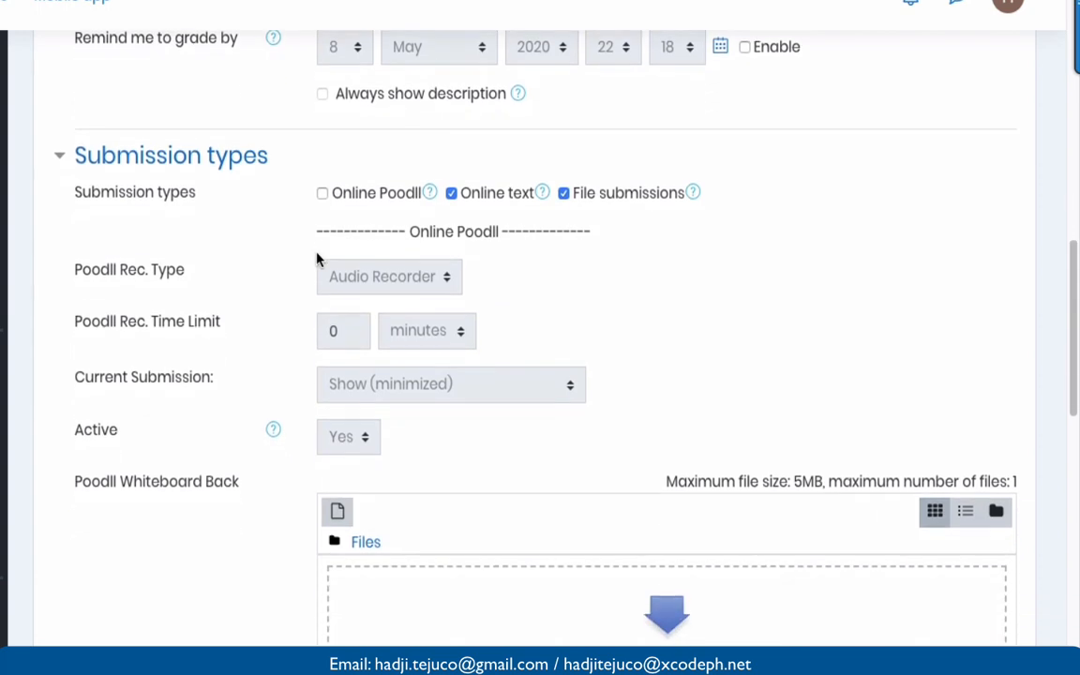
scroll(316, 259, down, 1)
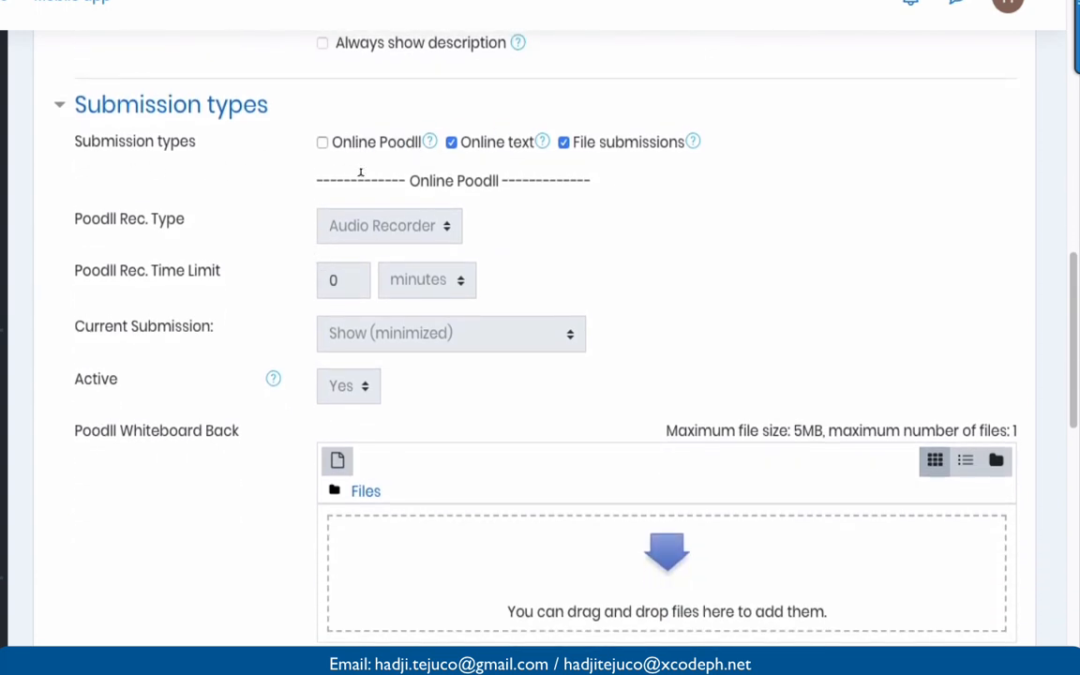
click(565, 143)
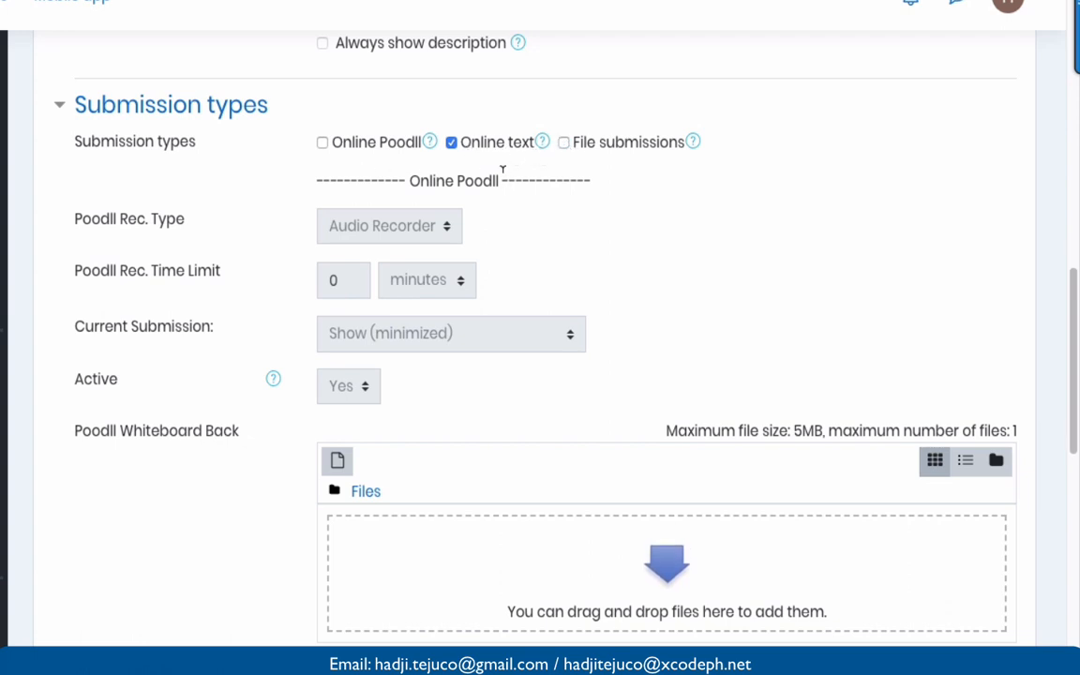
- Expand the Feedback types and Submission settings sections and examine their options
scroll(503, 169, down, 5)
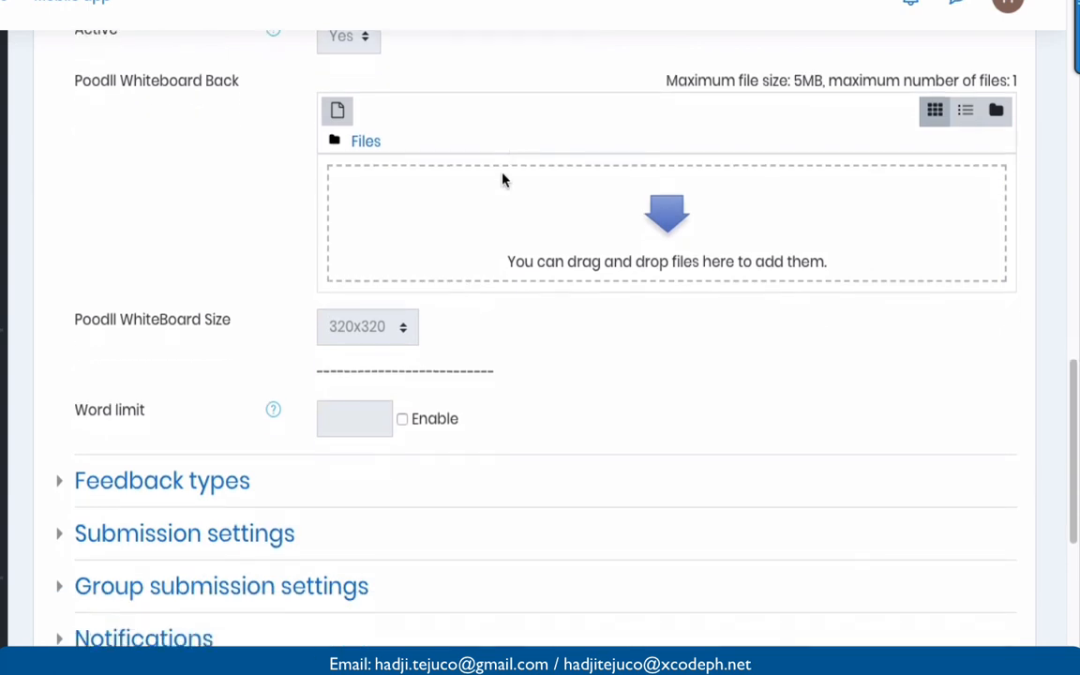
scroll(502, 179, down, 2)
click(60, 321)
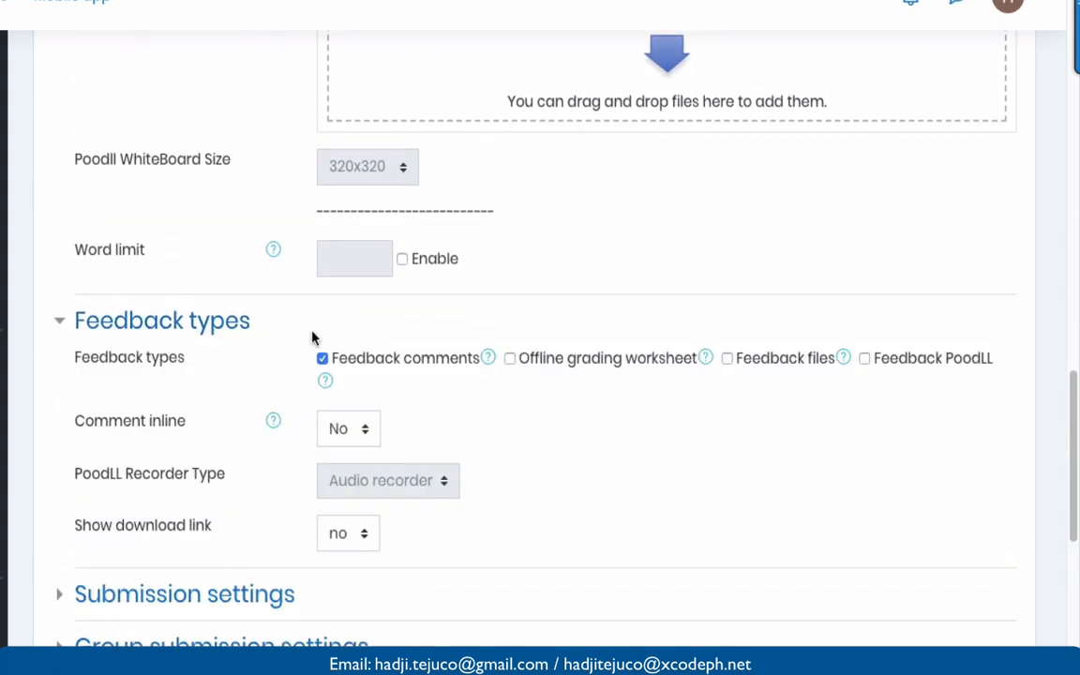
scroll(313, 337, down, 3)
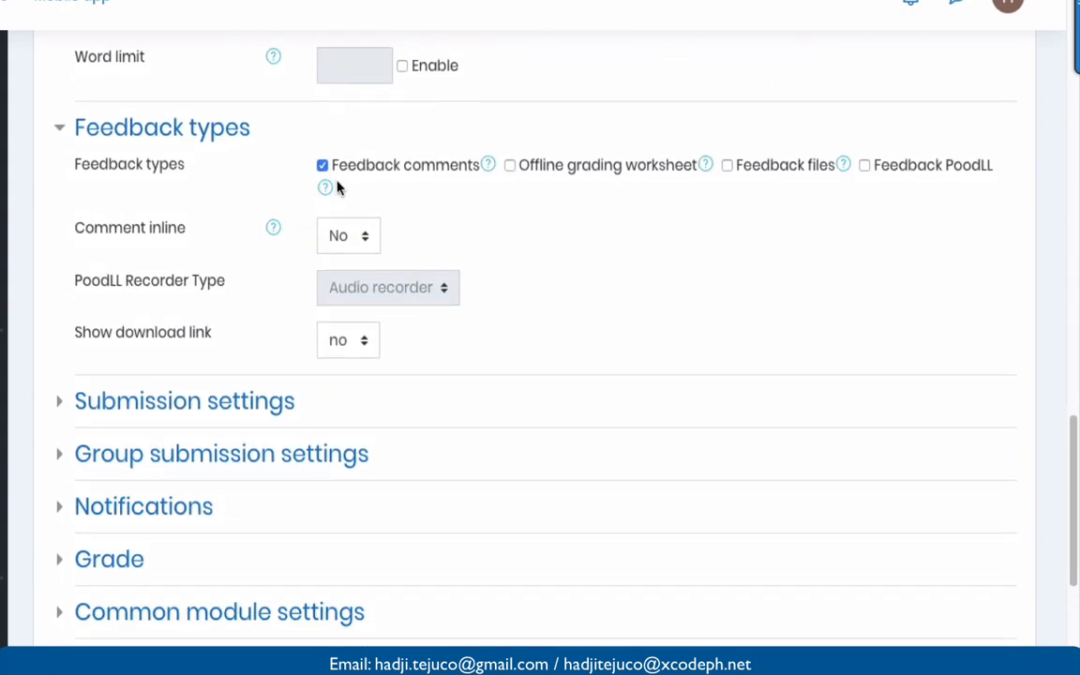
scroll(337, 187, down, 3)
click(64, 193)
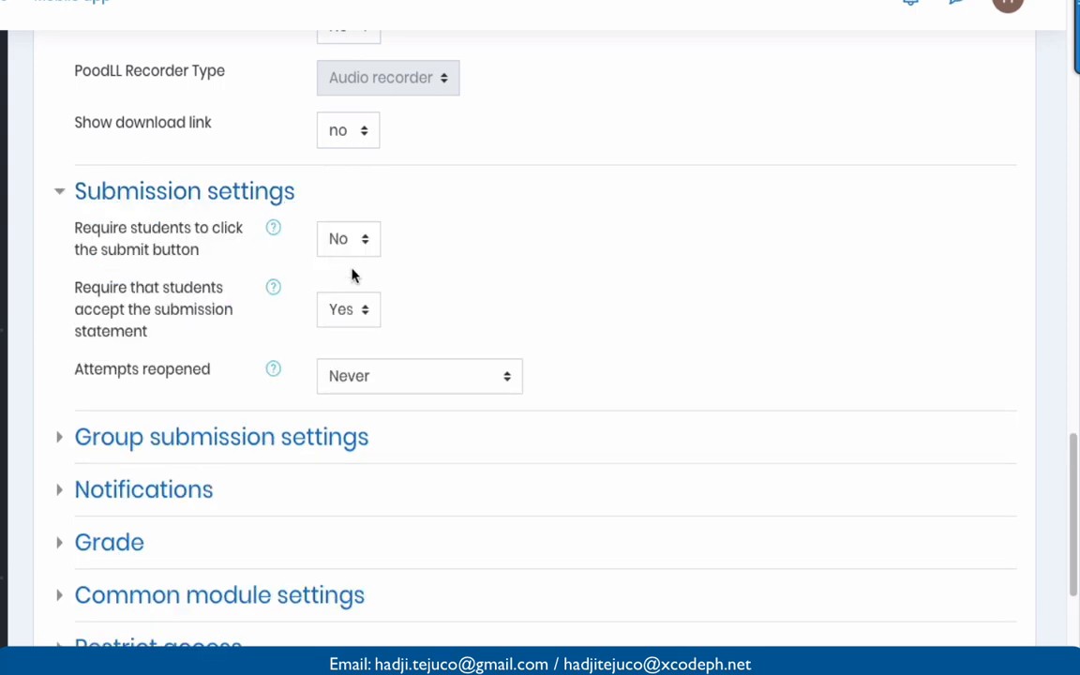
scroll(352, 274, down, 1)
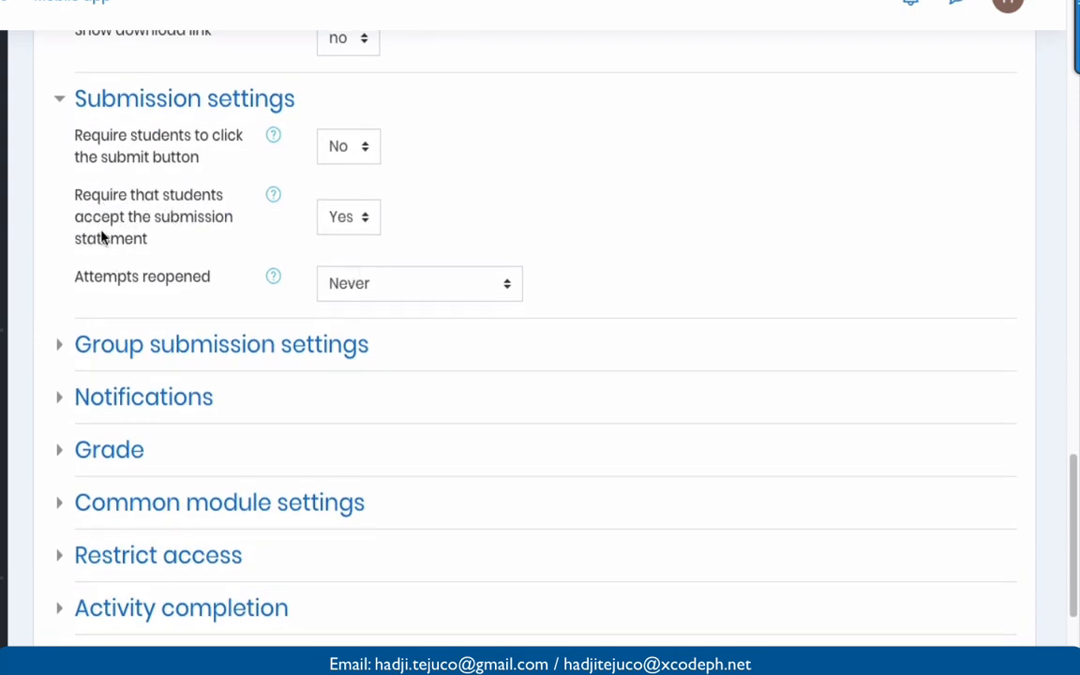
scroll(270, 253, down, 2)
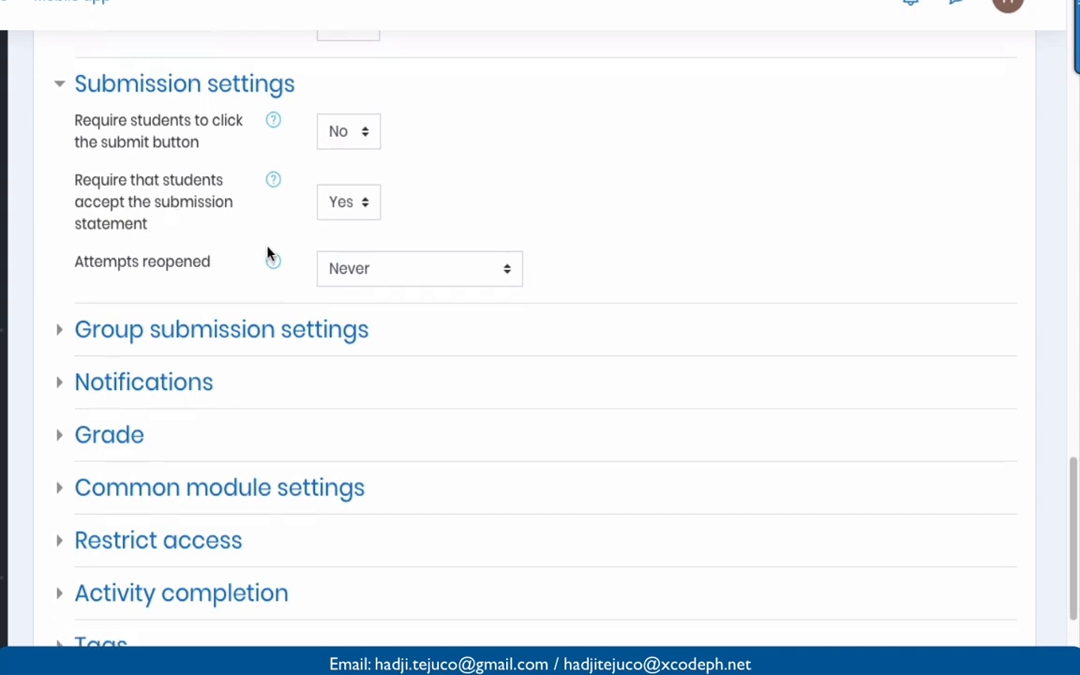
- Check the Group submission settings and the Notifications options, collapsing each section after viewing it
click(60, 155)
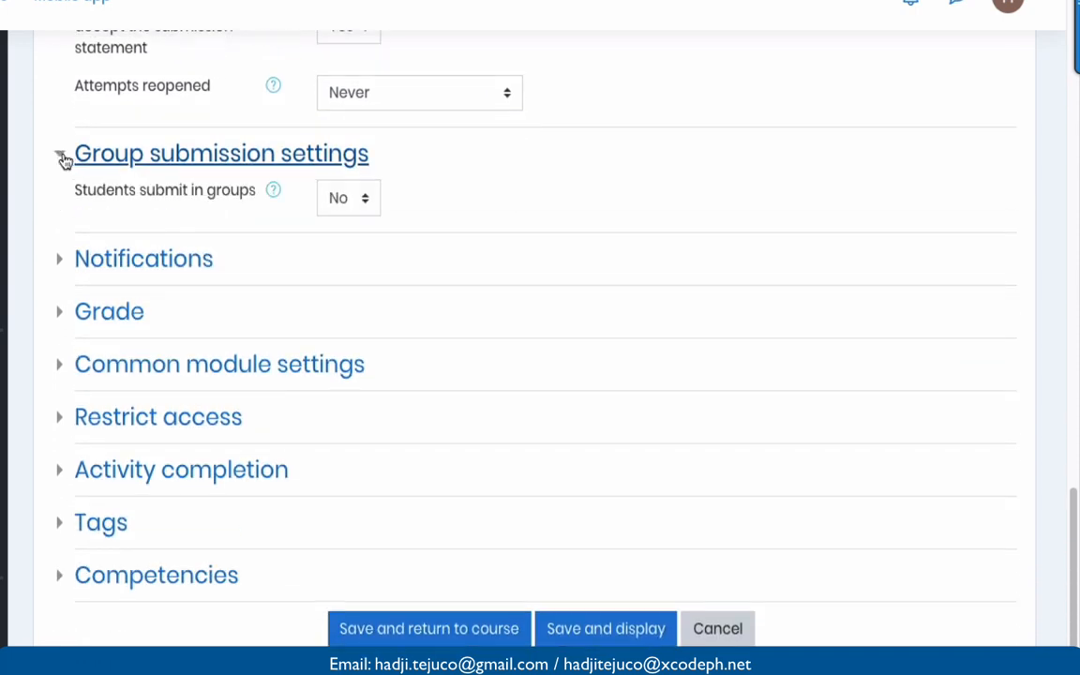
click(60, 155)
click(62, 210)
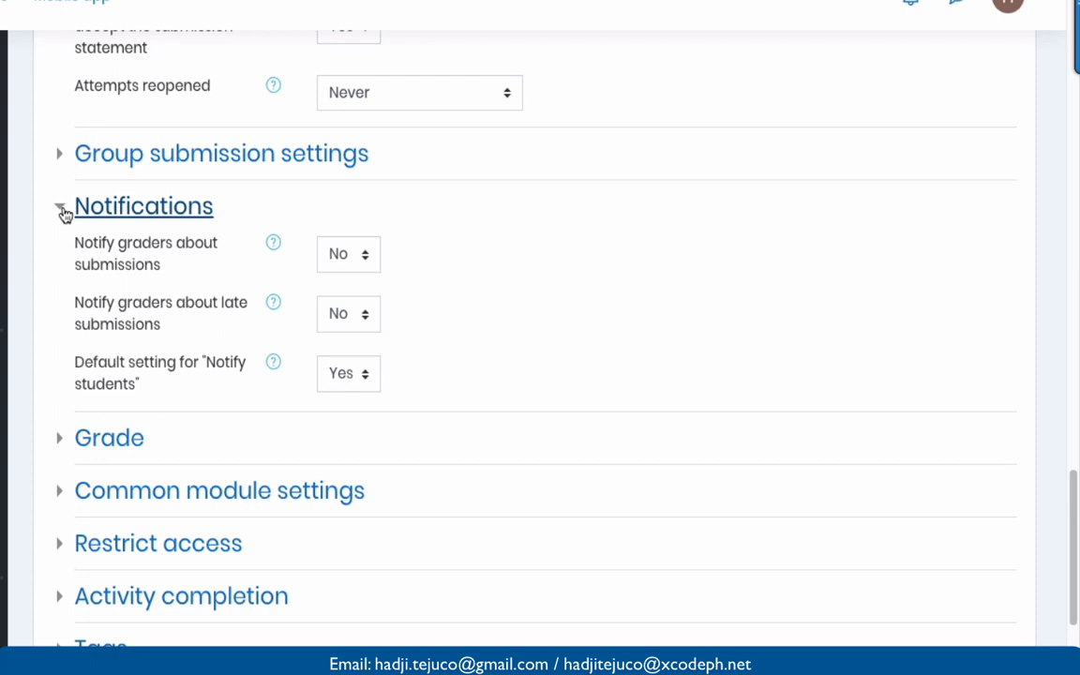
click(61, 211)
- Expand the Grade section, keep Point as the grade type and check the maximum grade
scroll(75, 277, down, 1)
click(62, 161)
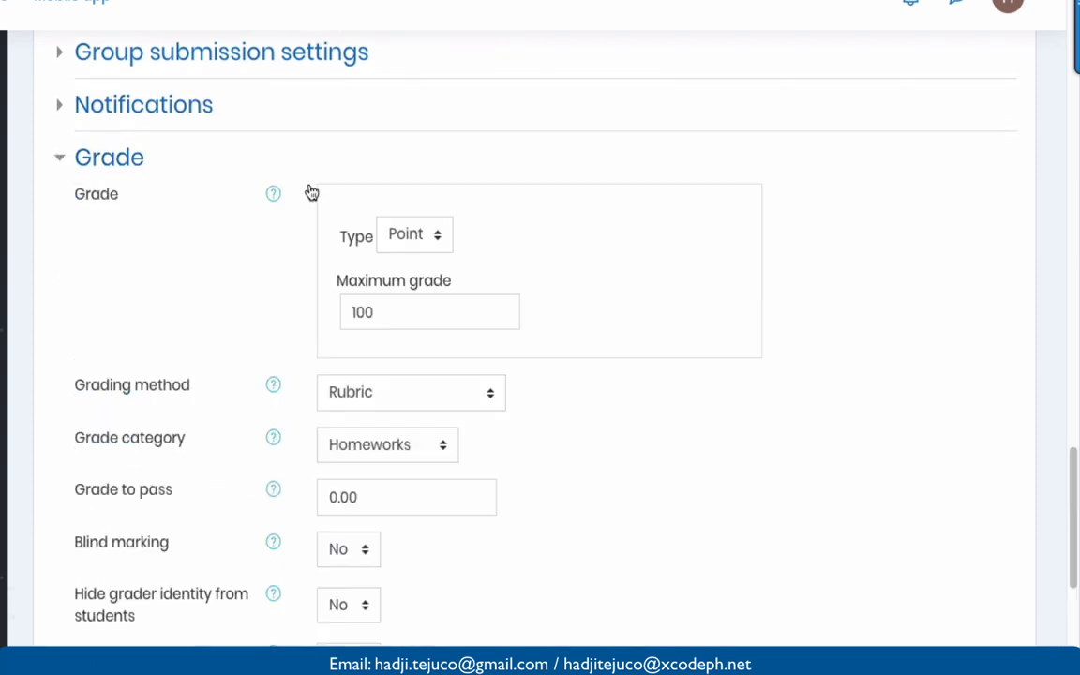
scroll(412, 241, down, 1)
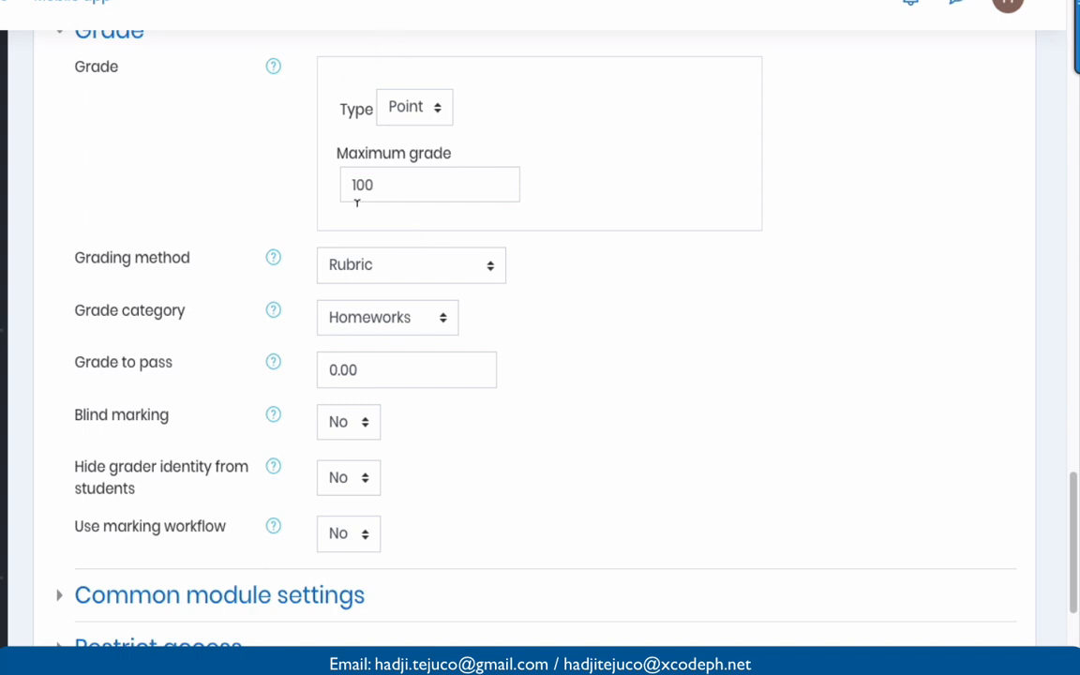
scroll(420, 165, up, 1)
click(407, 145)
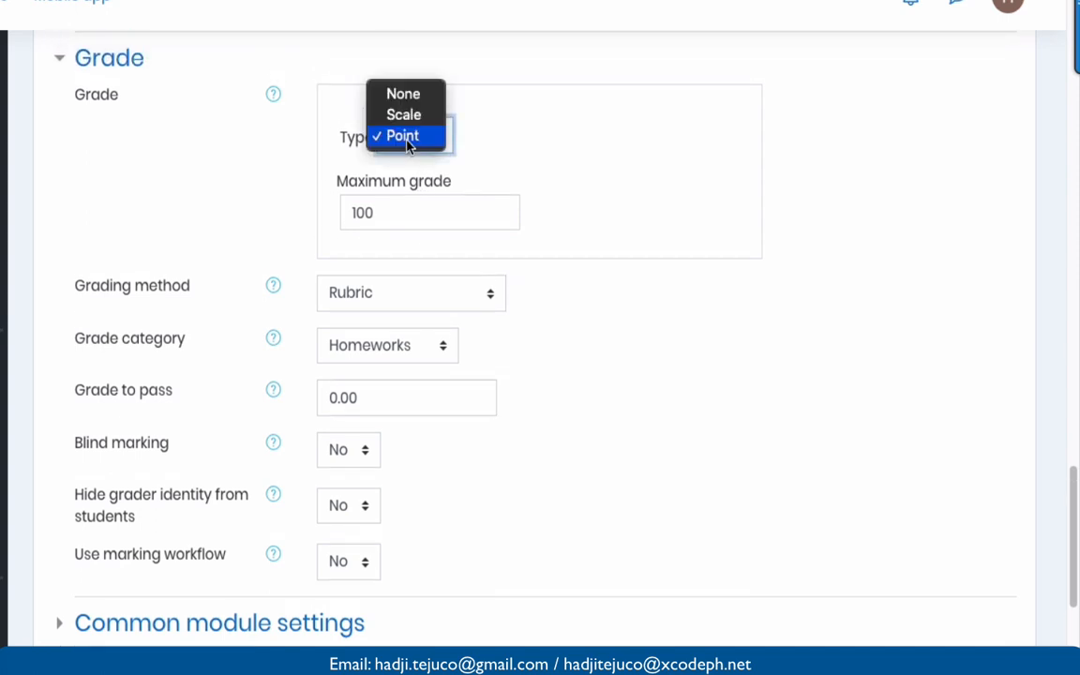
click(406, 141)
drag(455, 211, 336, 210)
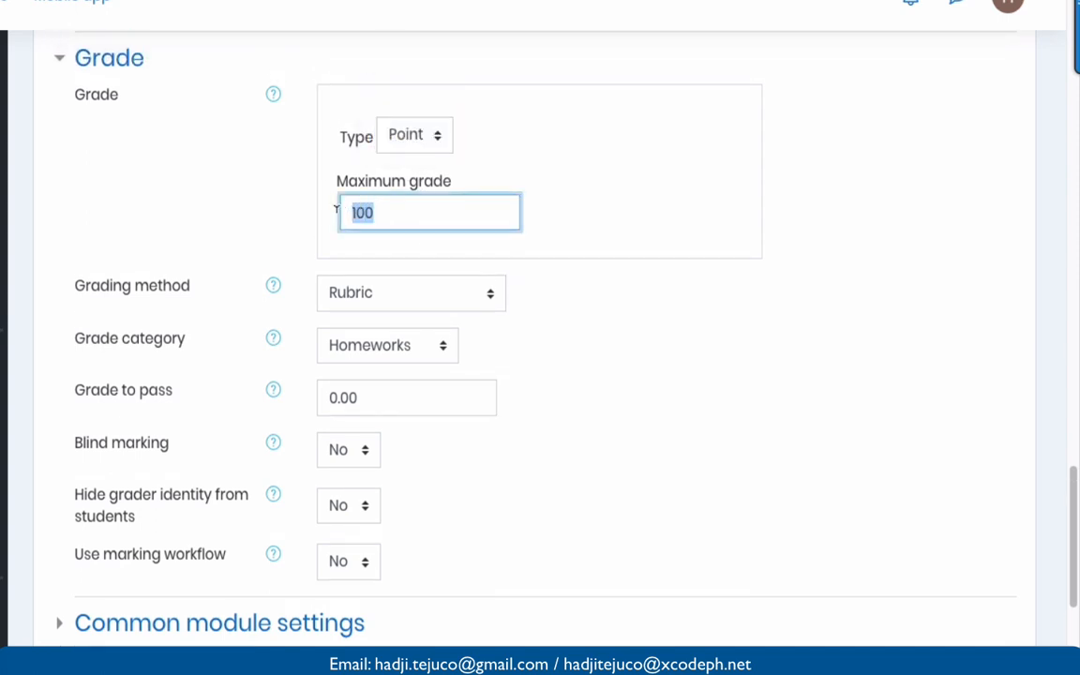
- Keep Rubric as the grading method and Homeworks as the grade category, leaving the grade to pass unedited
scroll(335, 210, down, 2)
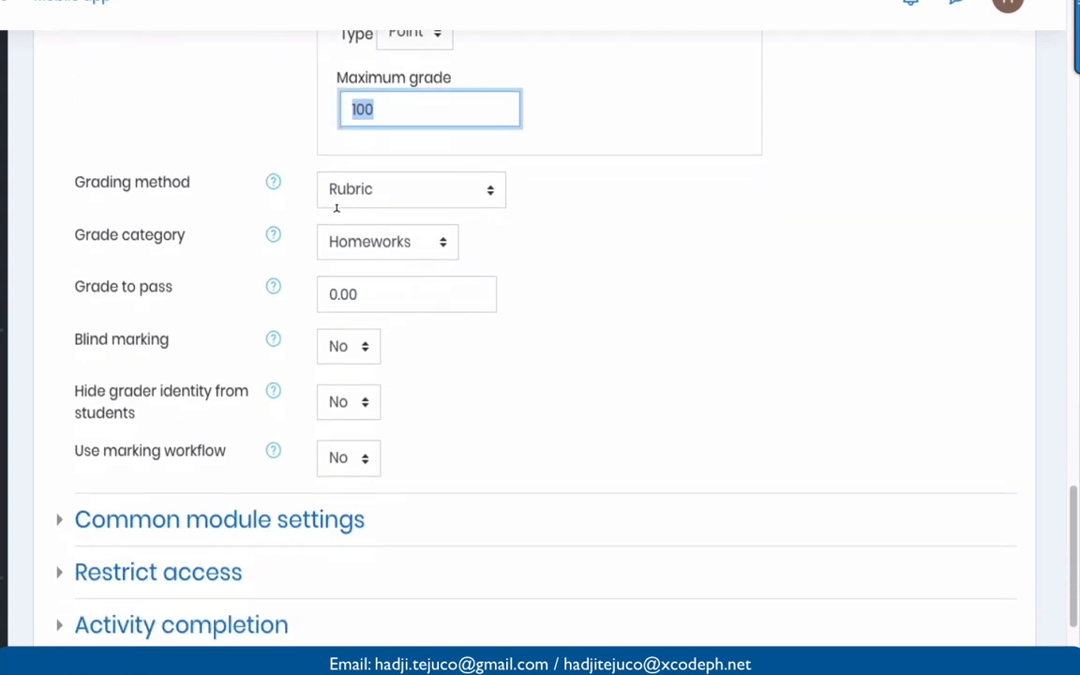
click(390, 191)
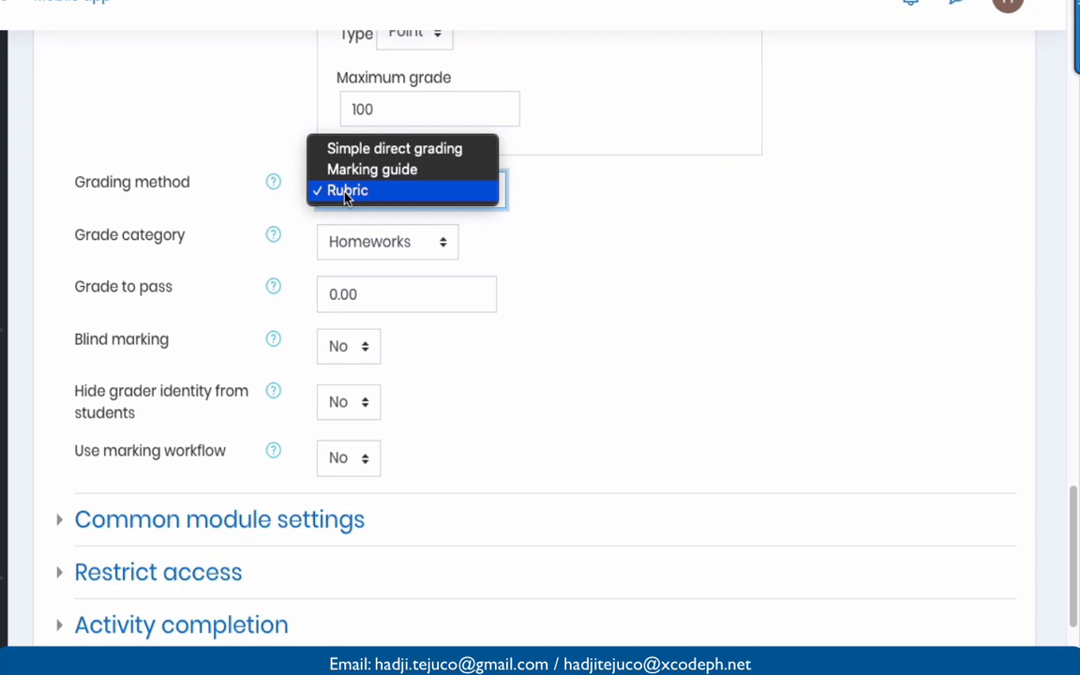
click(346, 192)
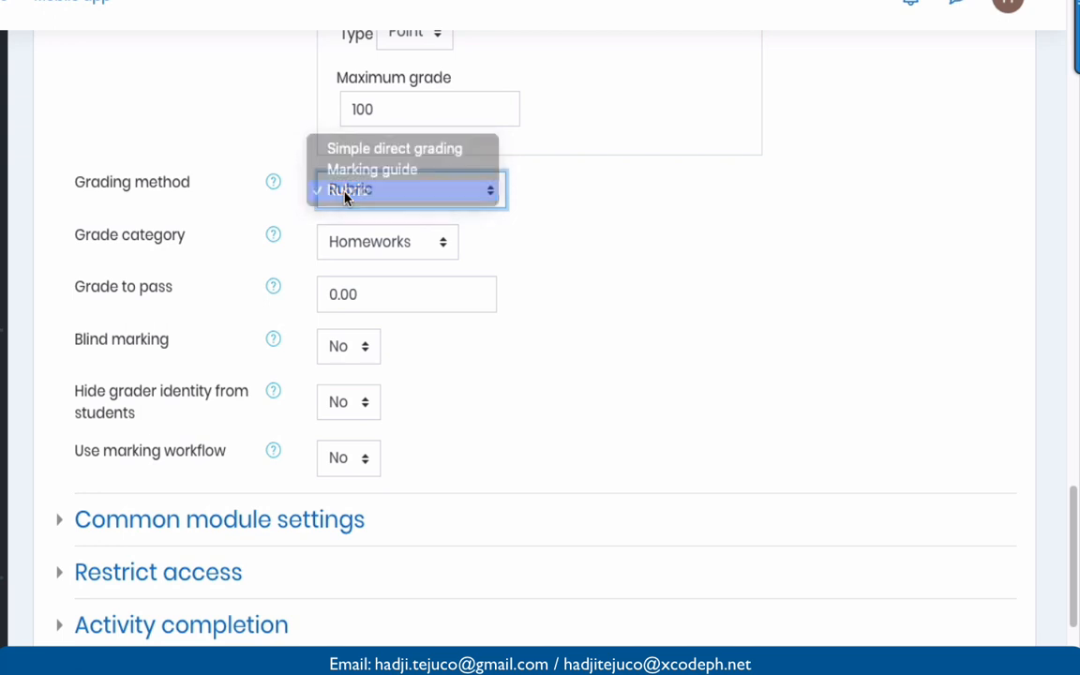
click(366, 245)
click(368, 245)
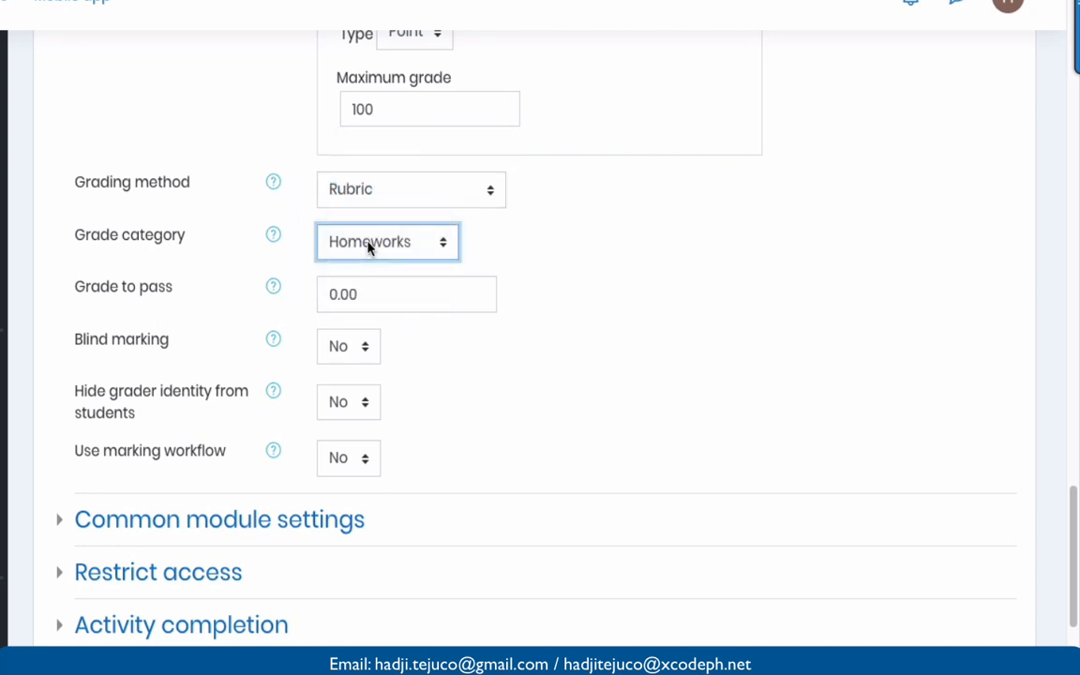
scroll(369, 246, down, 2)
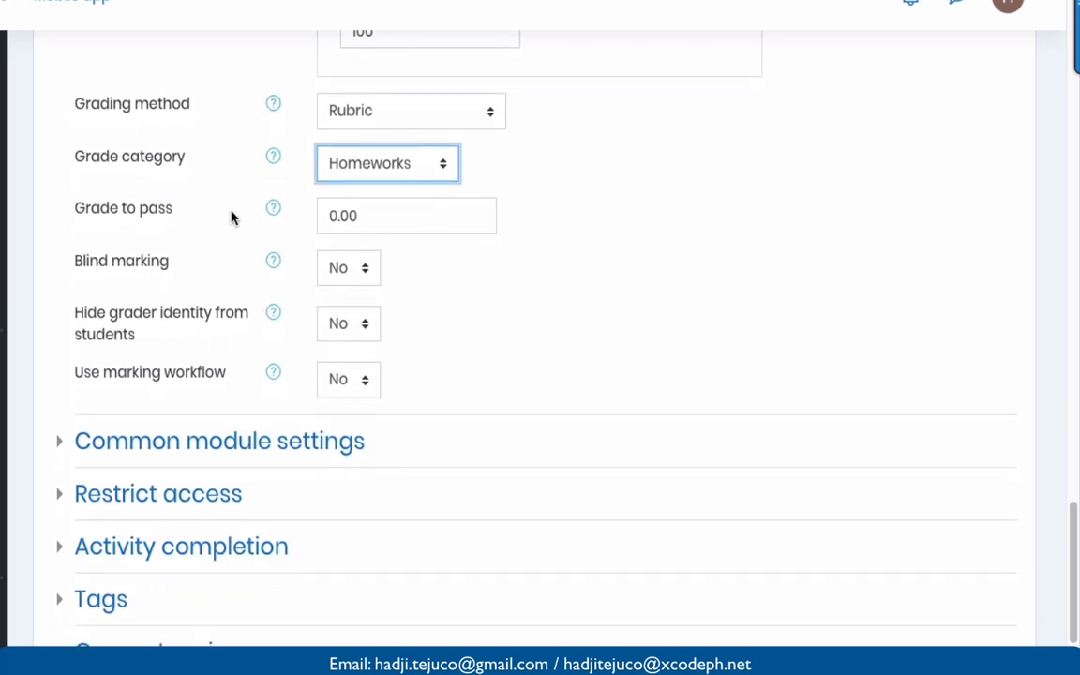
click(386, 215)
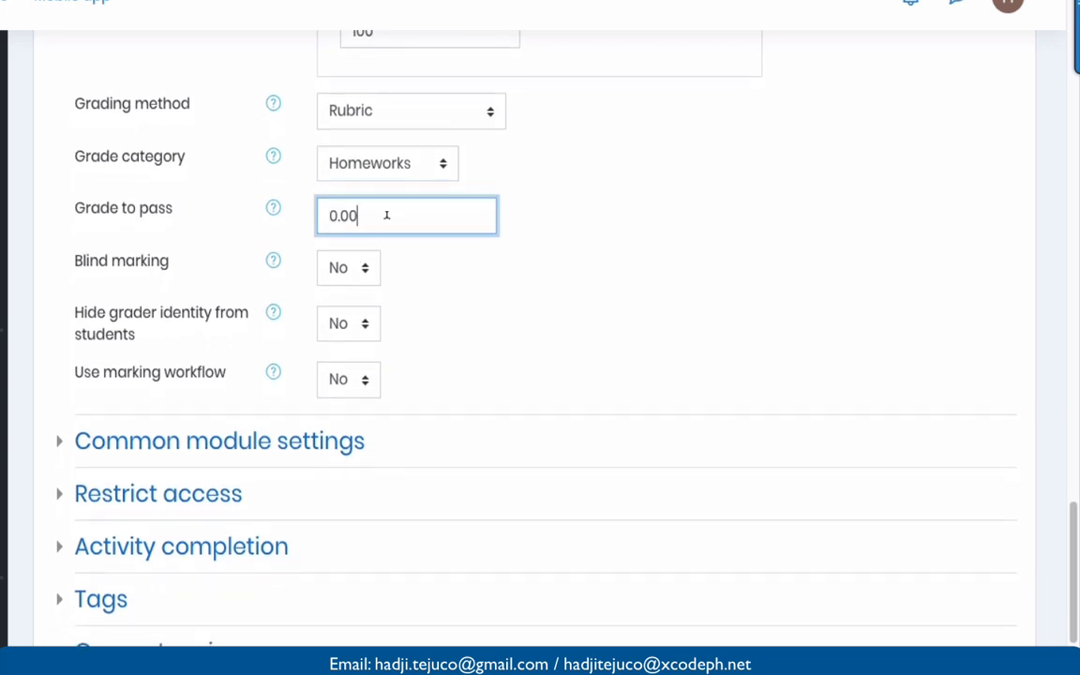
click(415, 301)
- Expand Activity completion and keep completion tracking at "Show activity as complete when conditions are met"
scroll(414, 301, down, 2)
scroll(416, 302, down, 2)
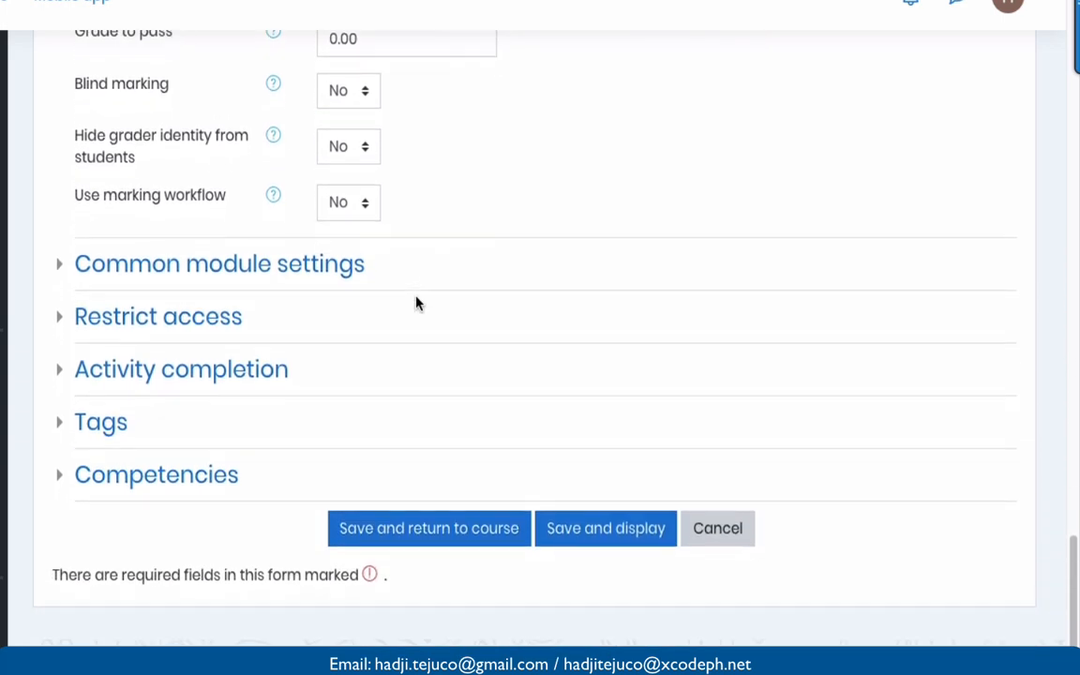
scroll(187, 369, down, 1)
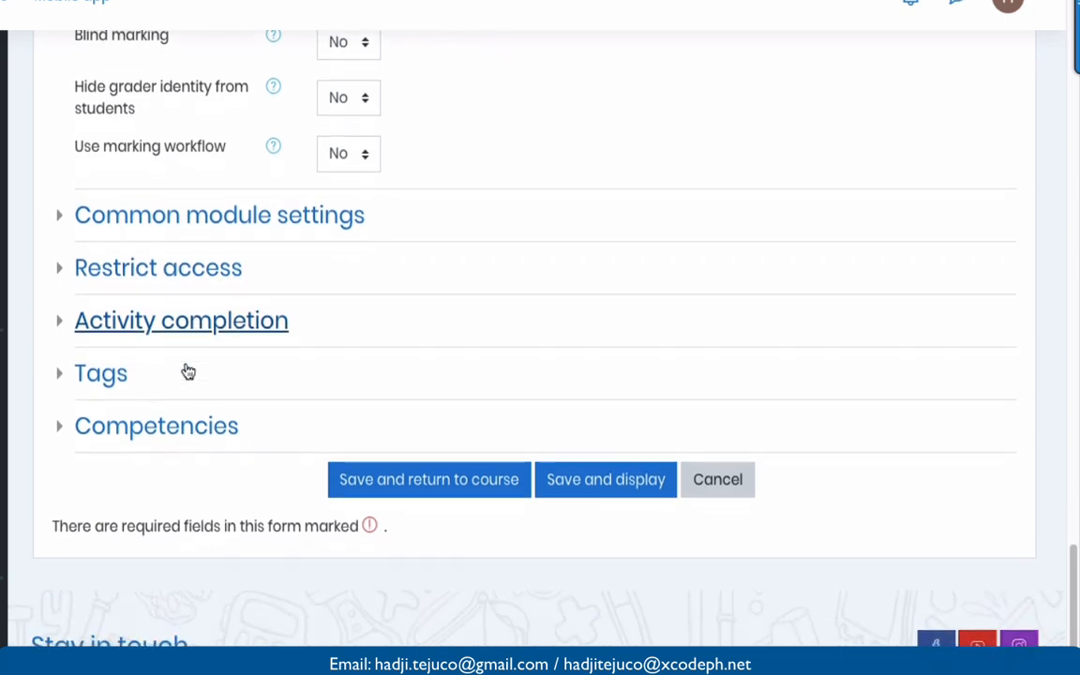
click(62, 322)
scroll(312, 354, down, 3)
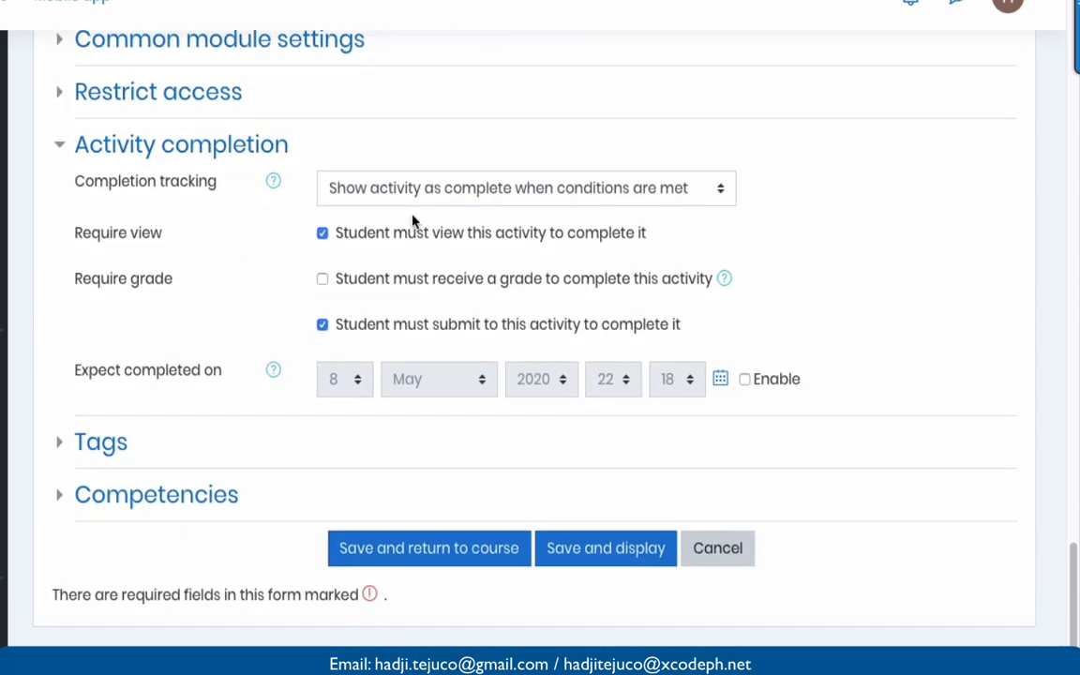
click(417, 192)
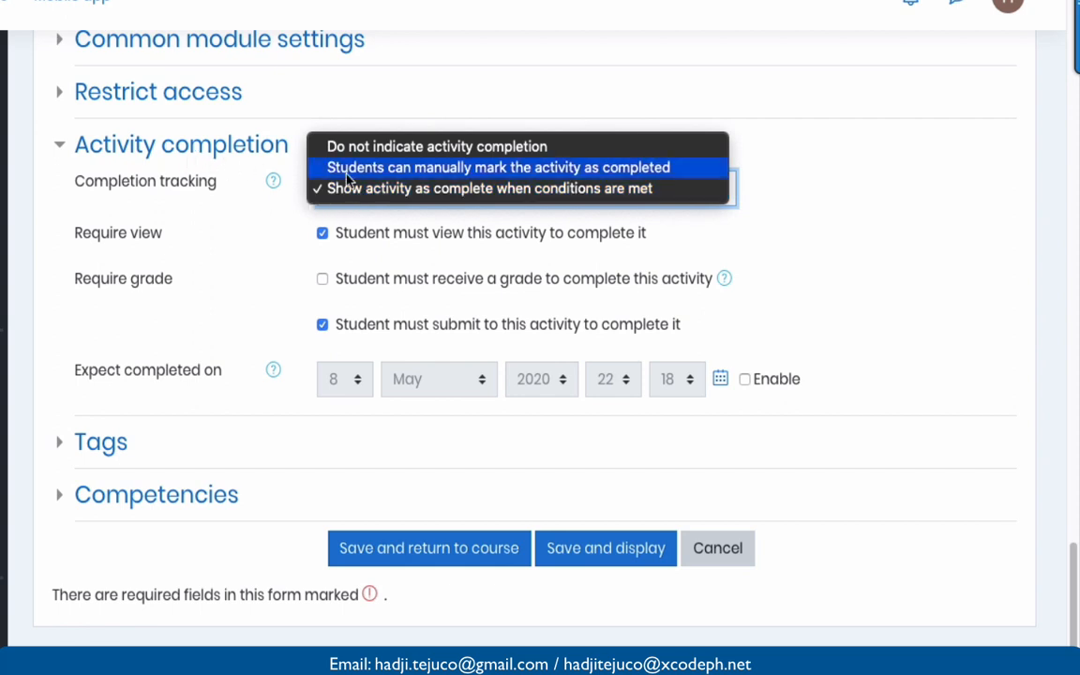
click(448, 190)
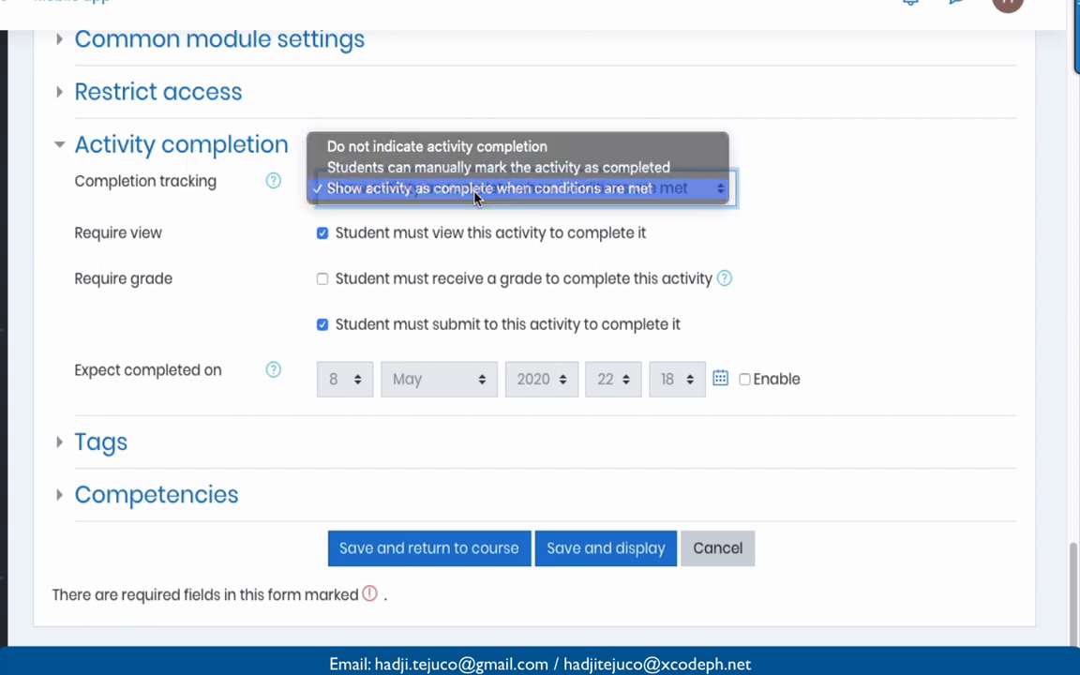
scroll(321, 354, down, 3)
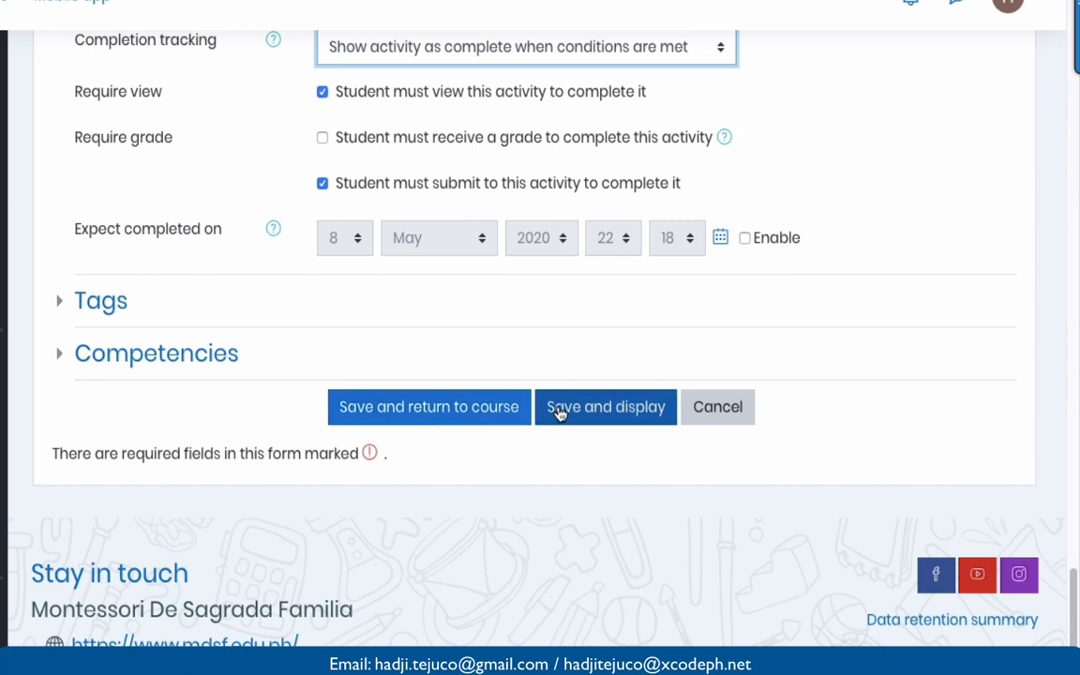
- Save and display the assignment, checking the question, the rubric image, the criteria.pdf attachment and the grading summary
click(559, 413)
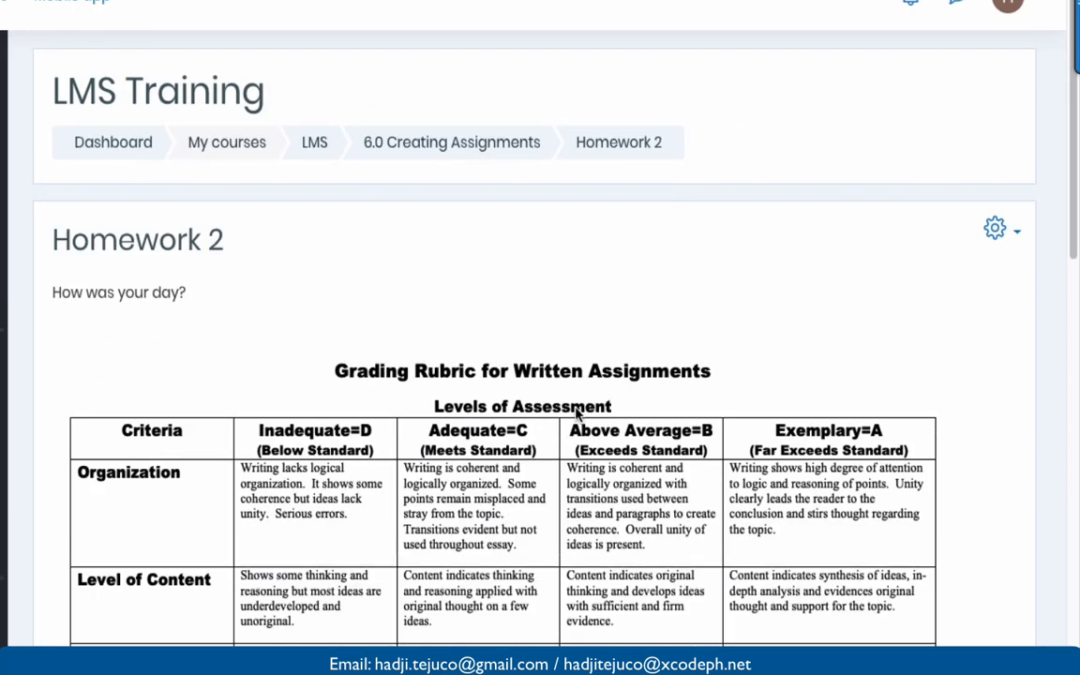
scroll(578, 414, down, 5)
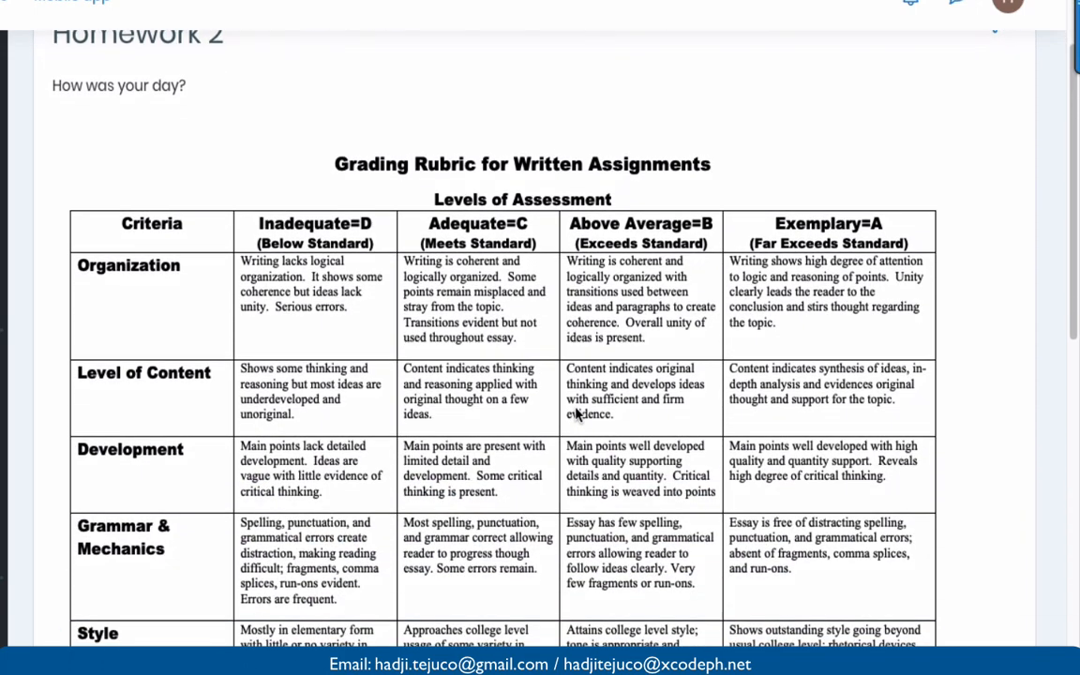
scroll(578, 415, up, 2)
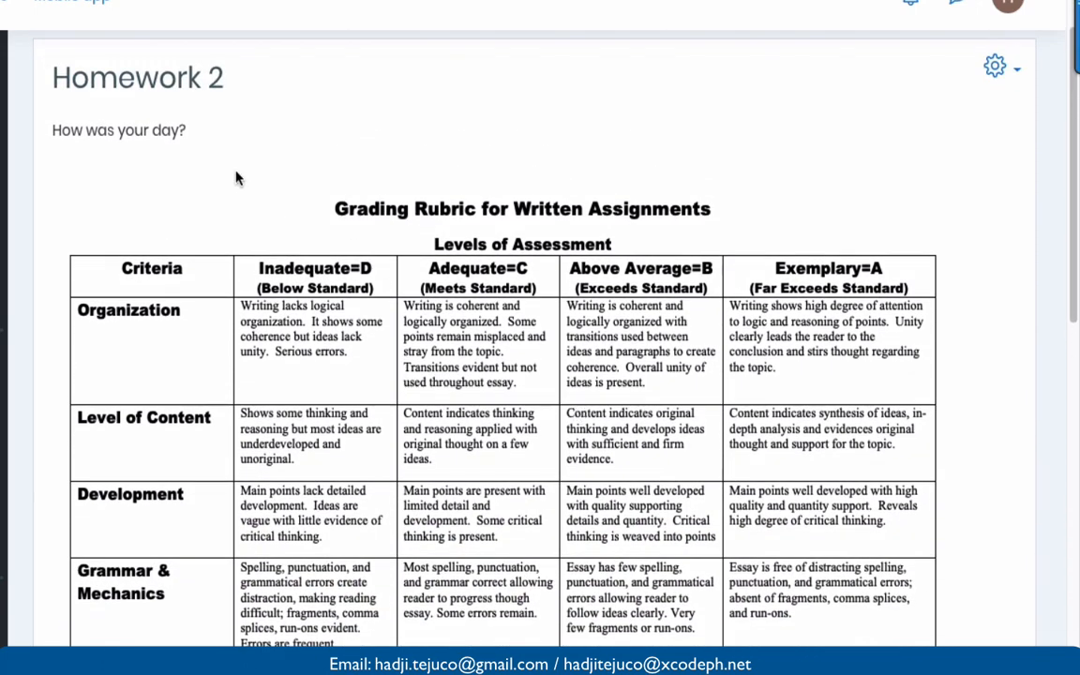
drag(191, 132, 48, 137)
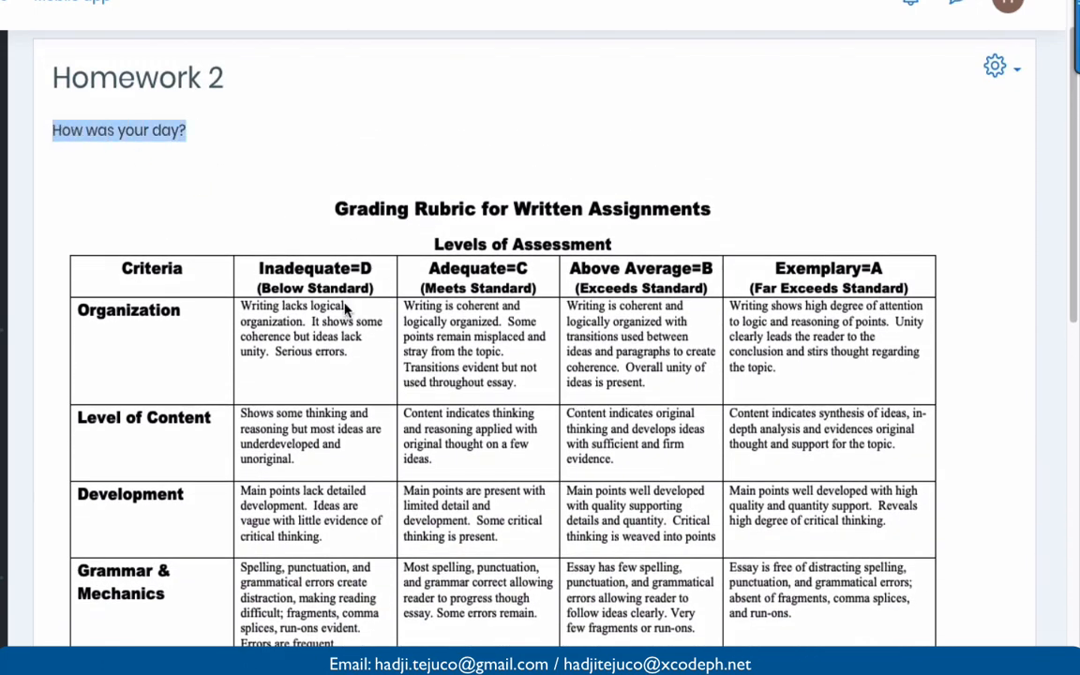
scroll(349, 308, down, 3)
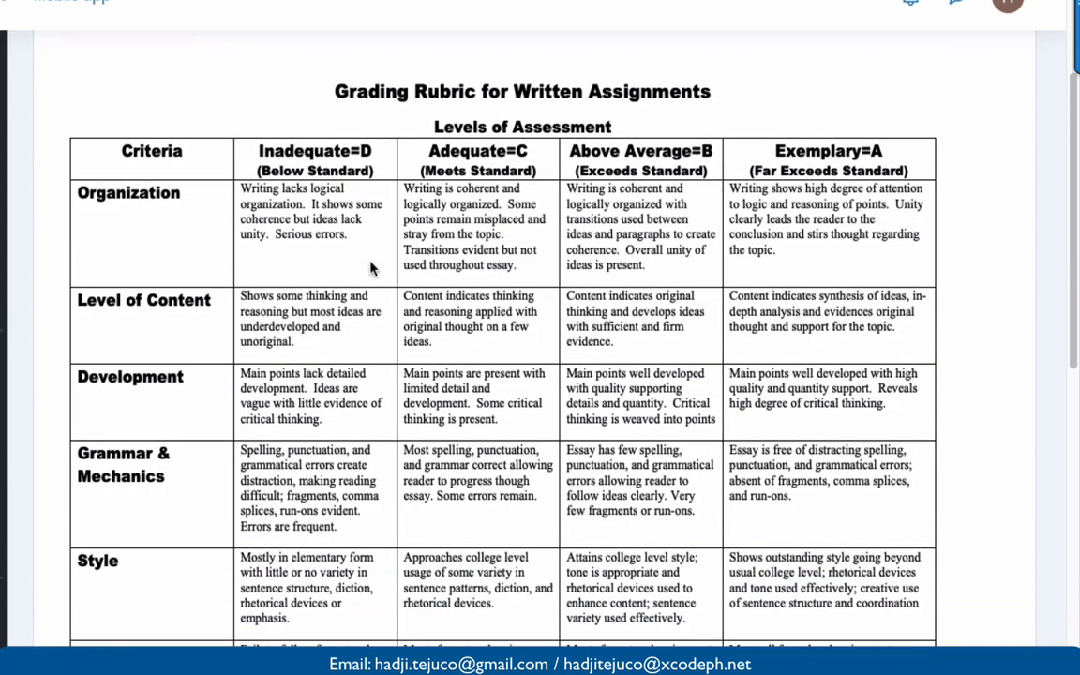
scroll(334, 326, down, 5)
scroll(373, 371, down, 5)
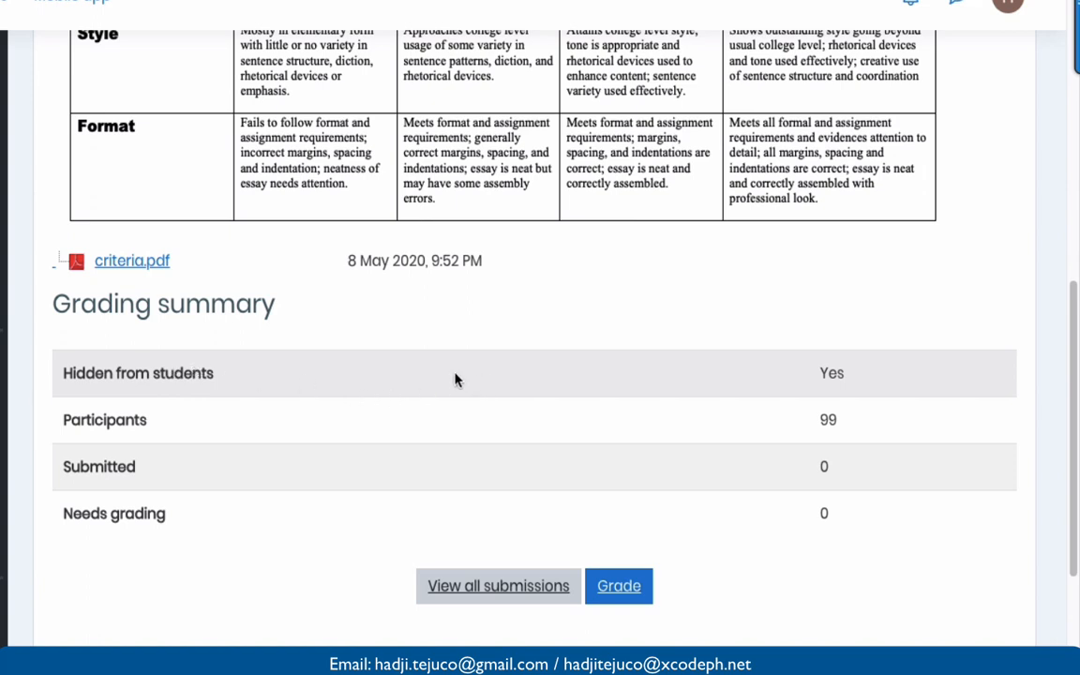
scroll(213, 418, down, 1)
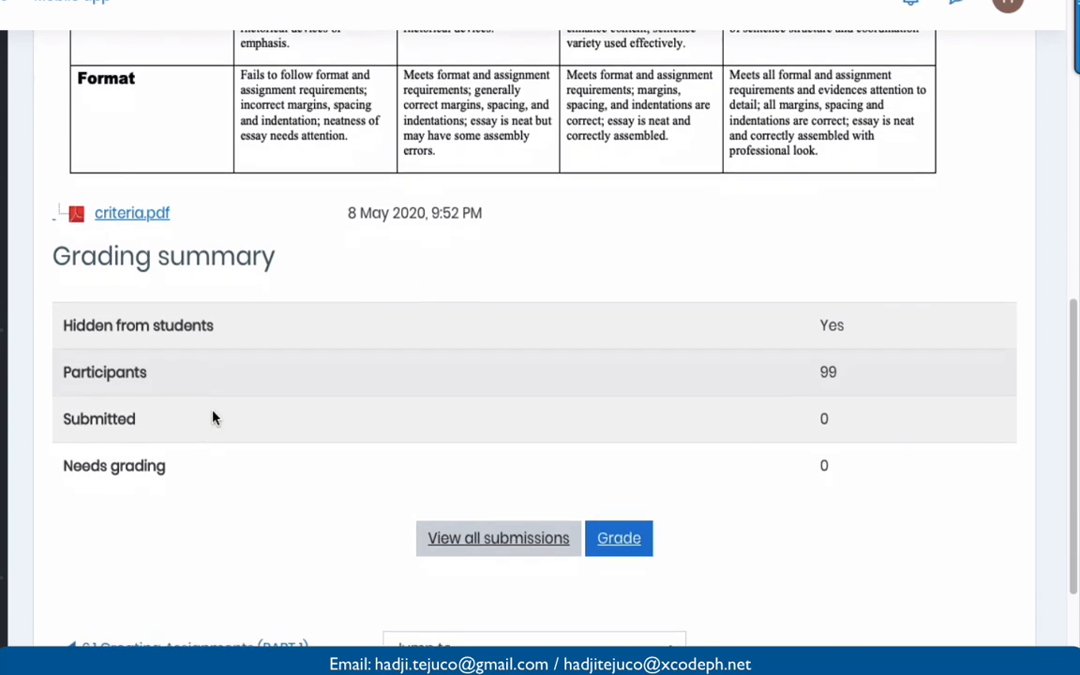
scroll(213, 418, up, 3)
scroll(213, 419, up, 5)
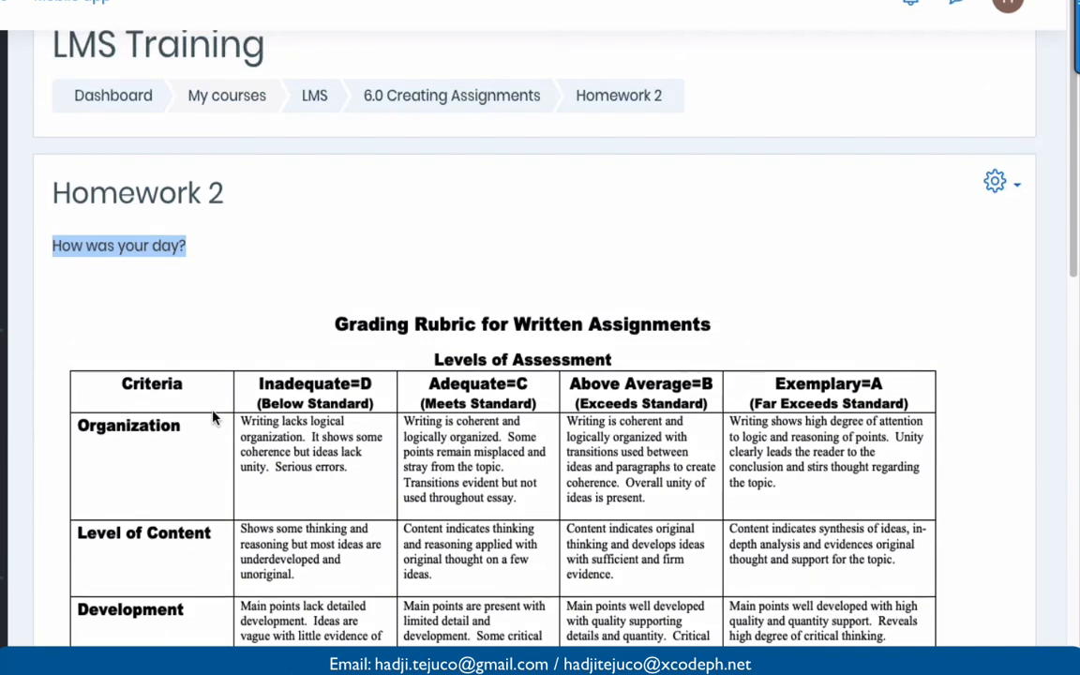
scroll(213, 418, down, 1)
scroll(213, 418, up, 1)
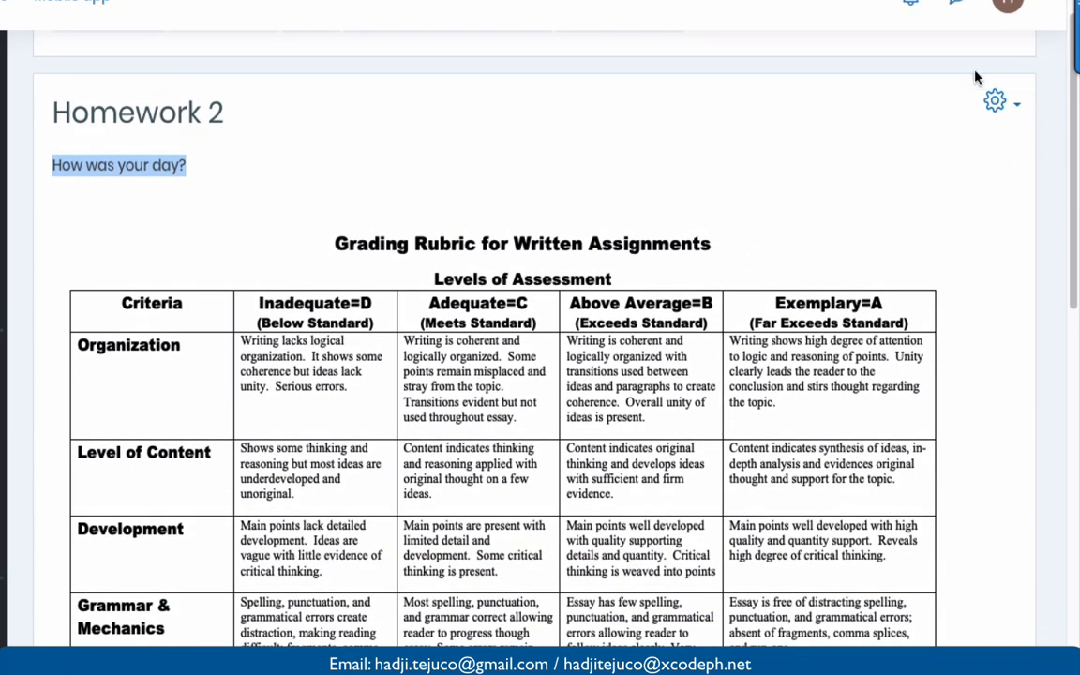
- Open the Define rubric form for the Homework 2 assignment
click(1015, 109)
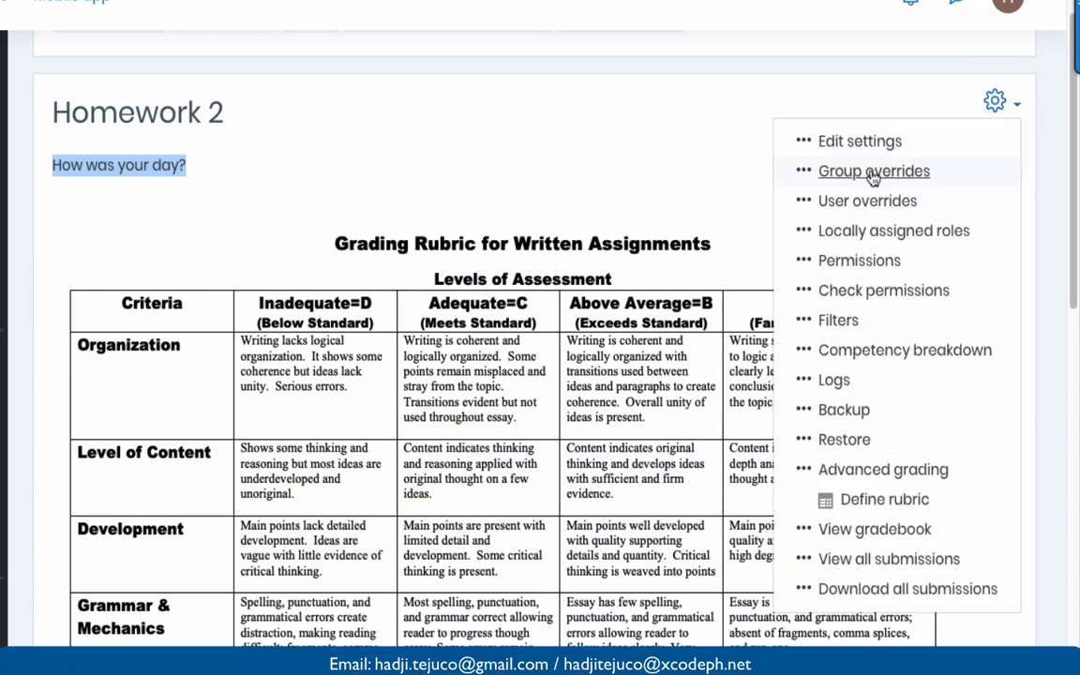
click(872, 502)
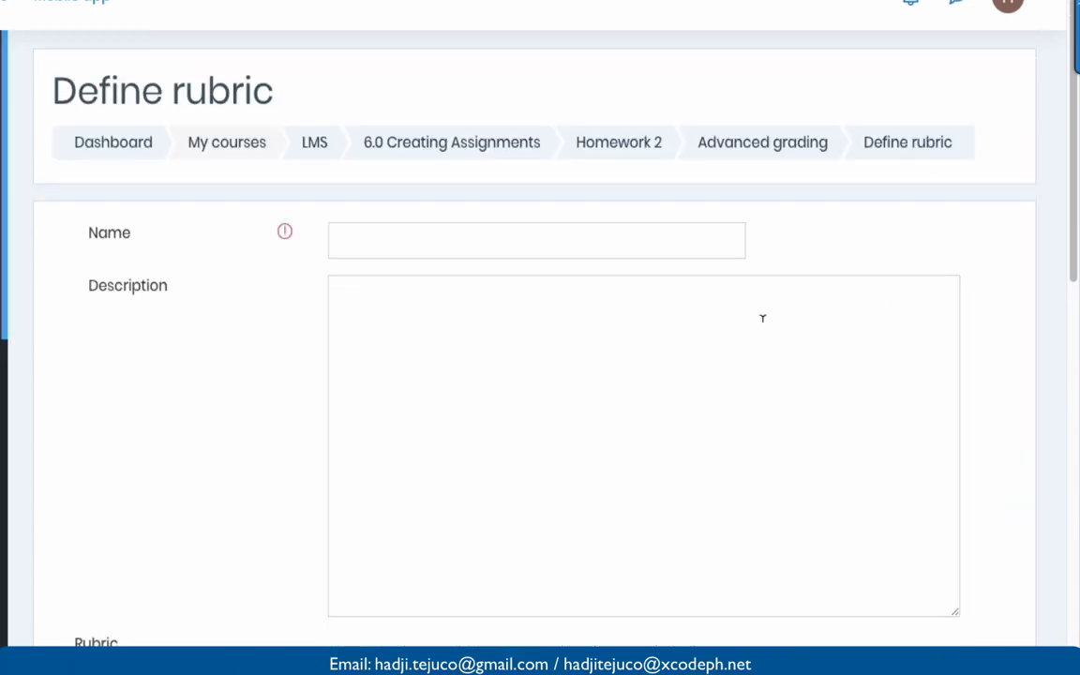
scroll(663, 320, down, 2)
scroll(663, 320, up, 1)
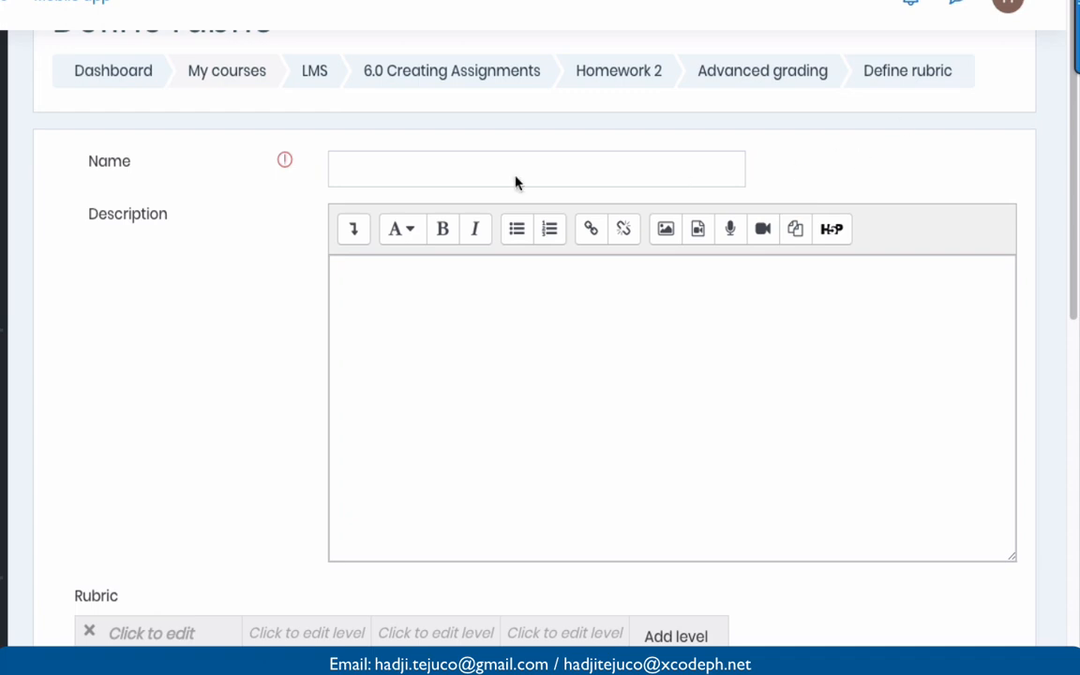
- Name the rubric "Rubric 101" and describe it as "This will be the rubric for the assignment"
click(420, 179)
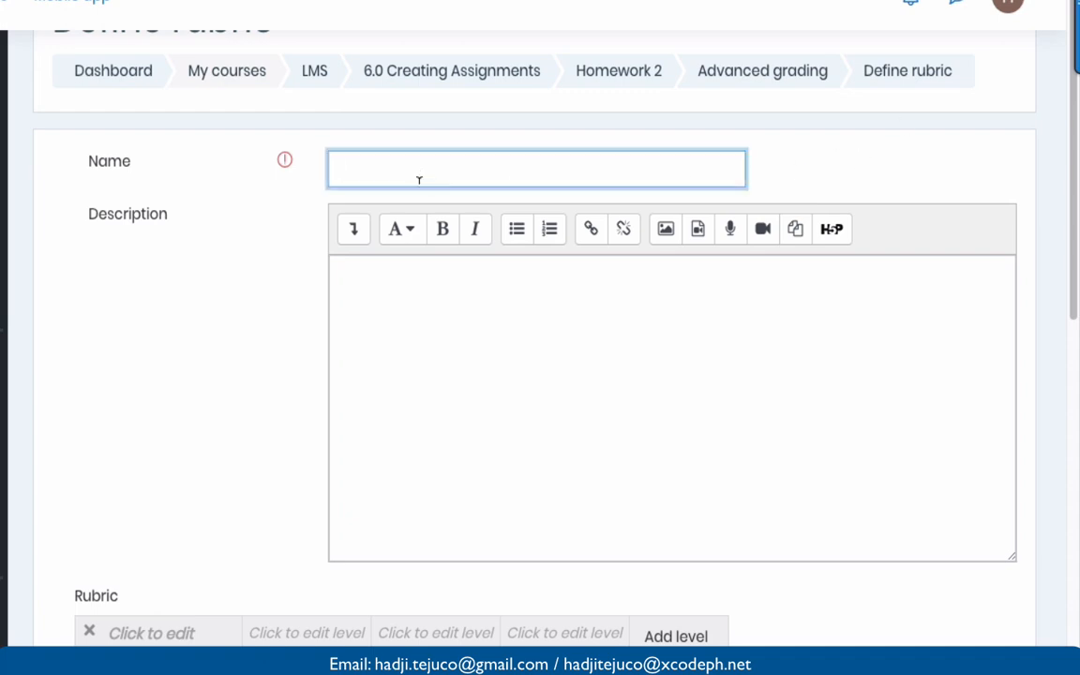
text(Rubric 101)
click(445, 327)
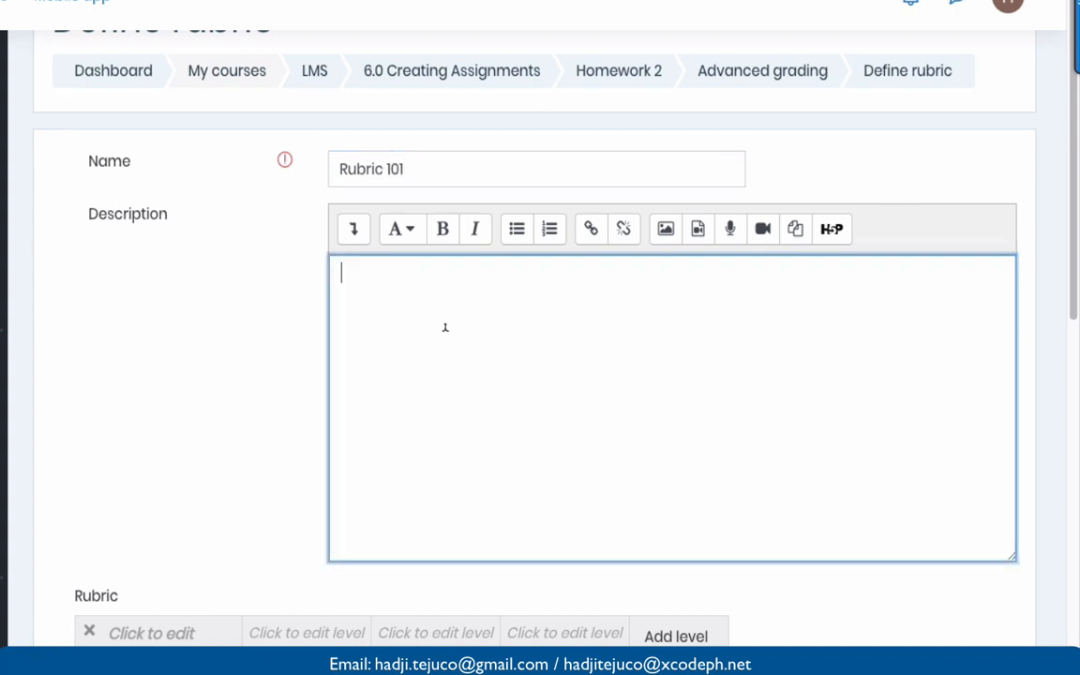
text(This will be the rub)
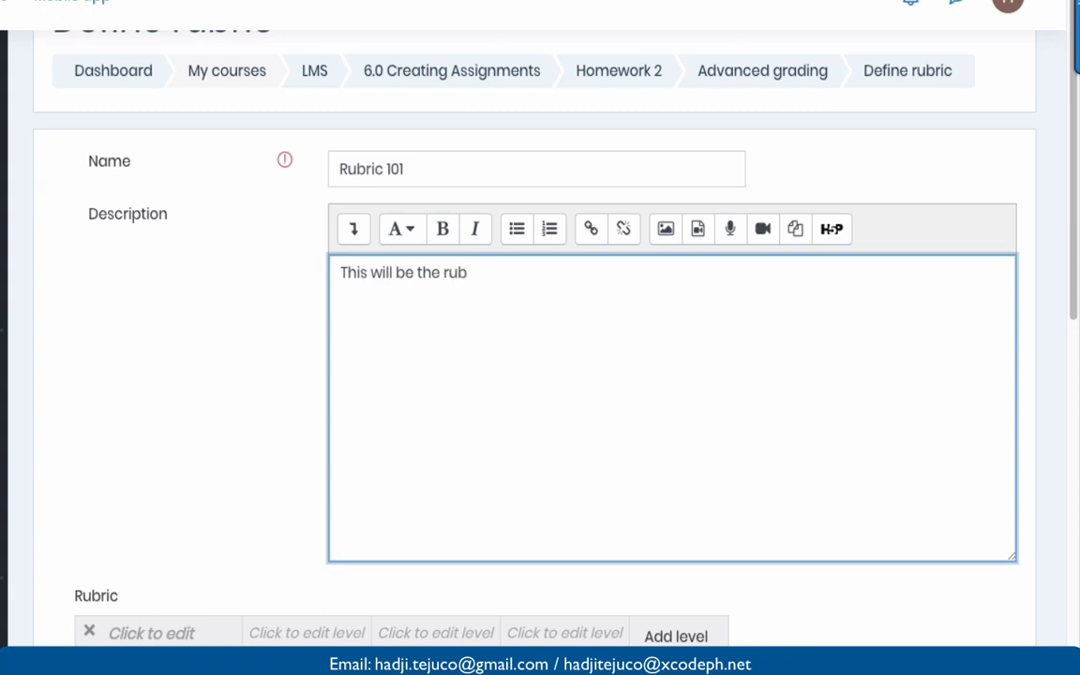
text(ric for the assignment)
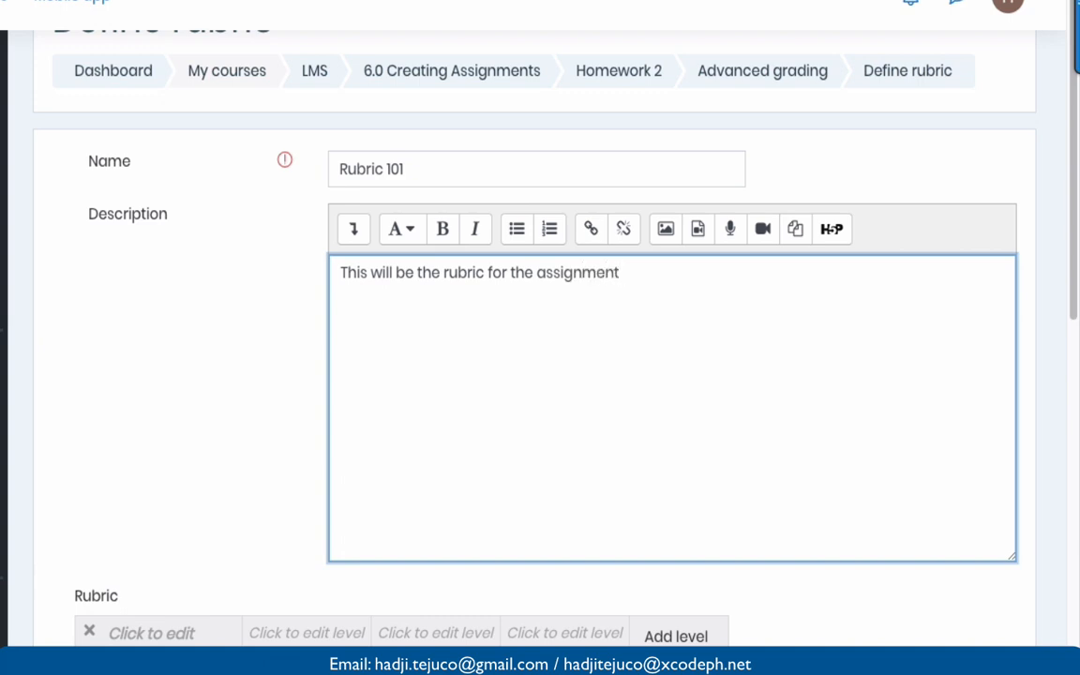
- Add a second criterion below the blank one and name it "Organization"
scroll(451, 267, down, 2)
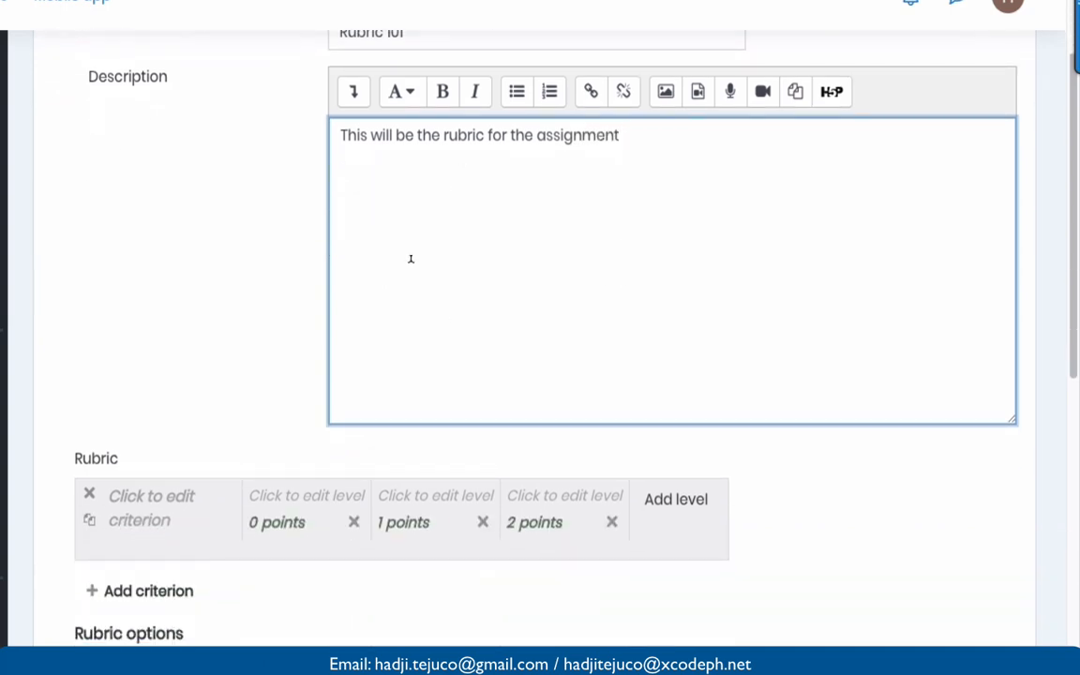
scroll(410, 259, down, 4)
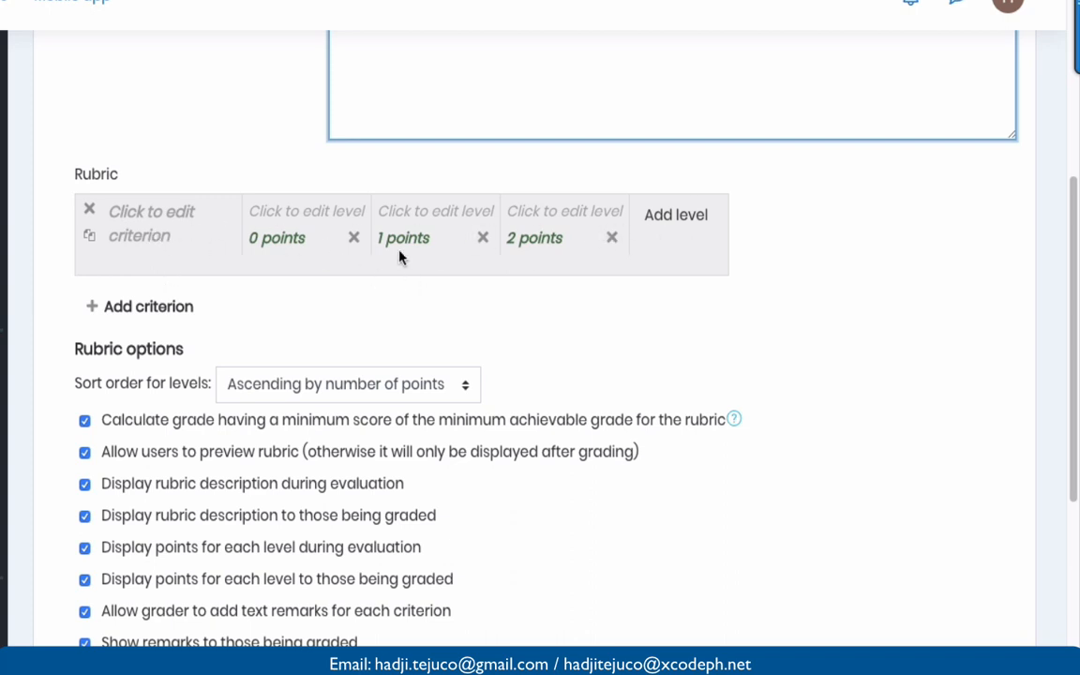
mouse_move(1076, 37)
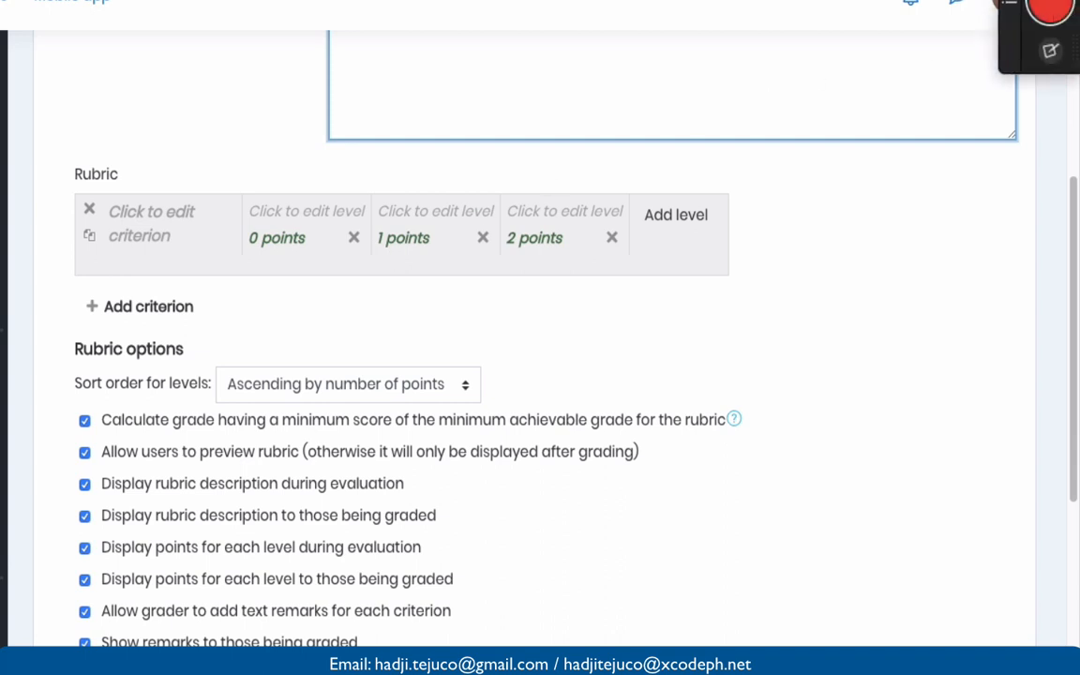
click(1051, 51)
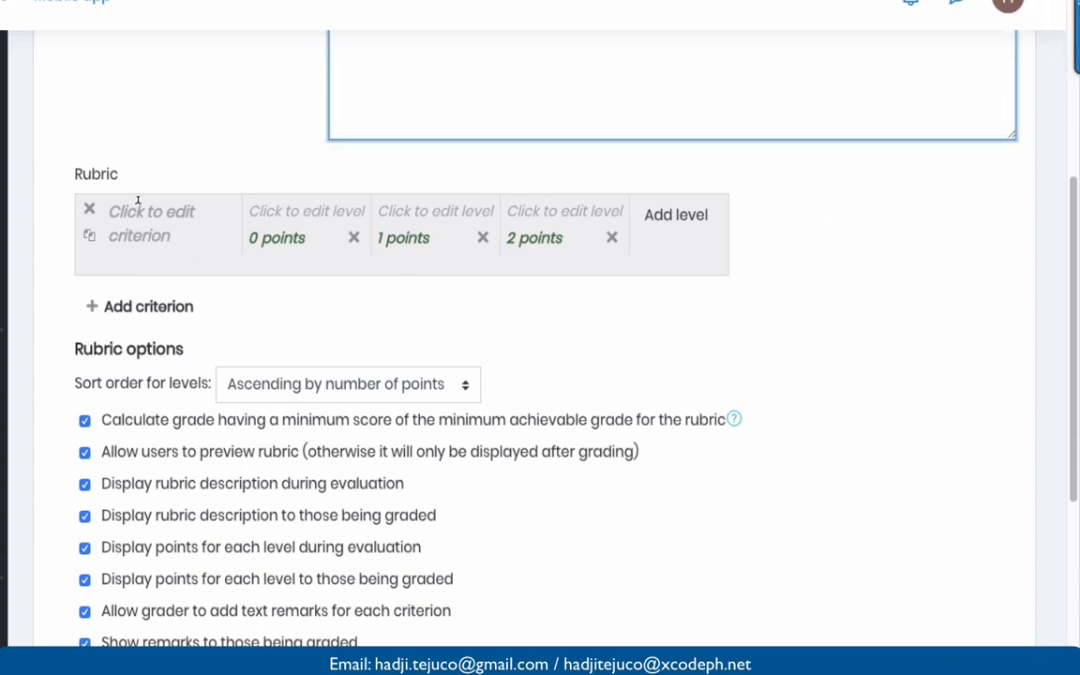
click(130, 307)
key(super+v)
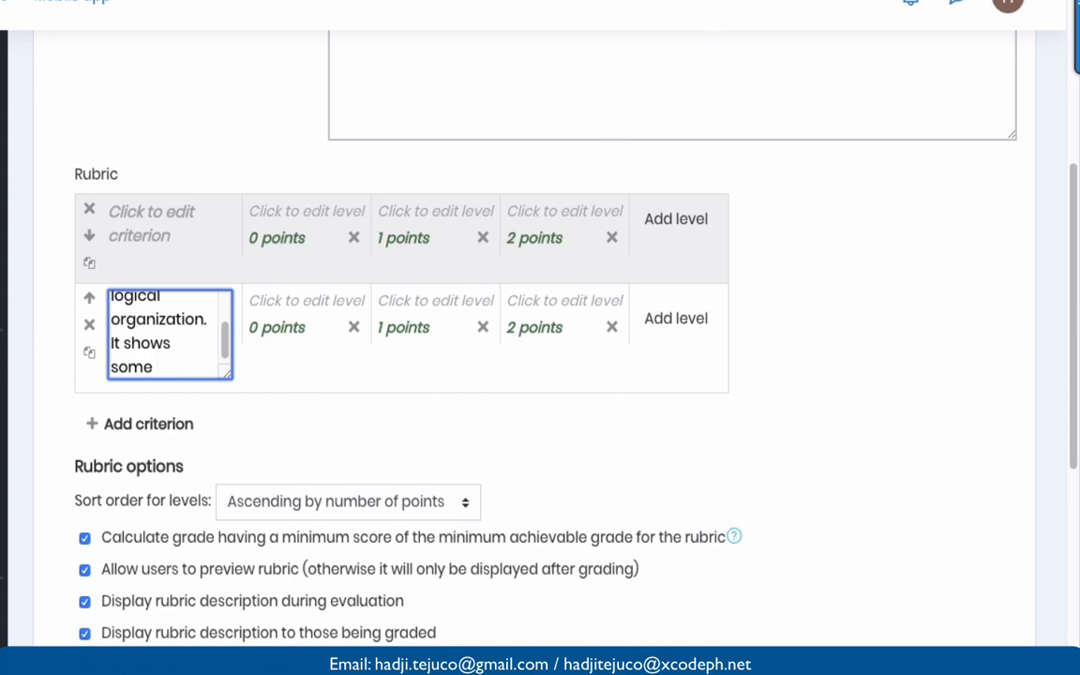
key(super+Tab)
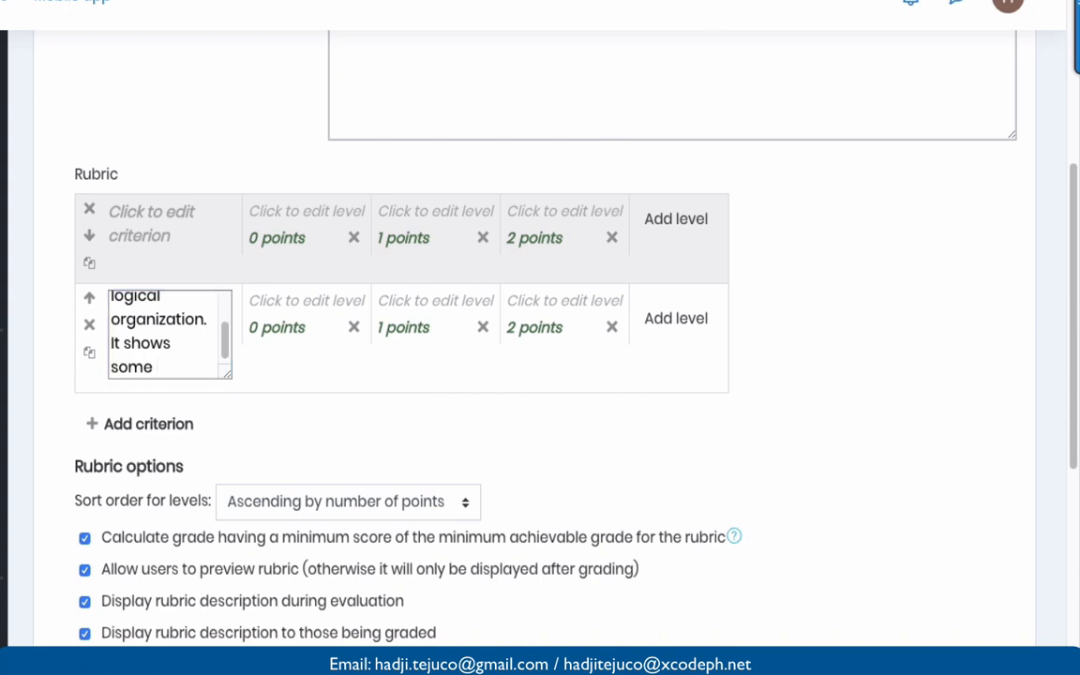
triple_click(125, 343)
text(Organization)
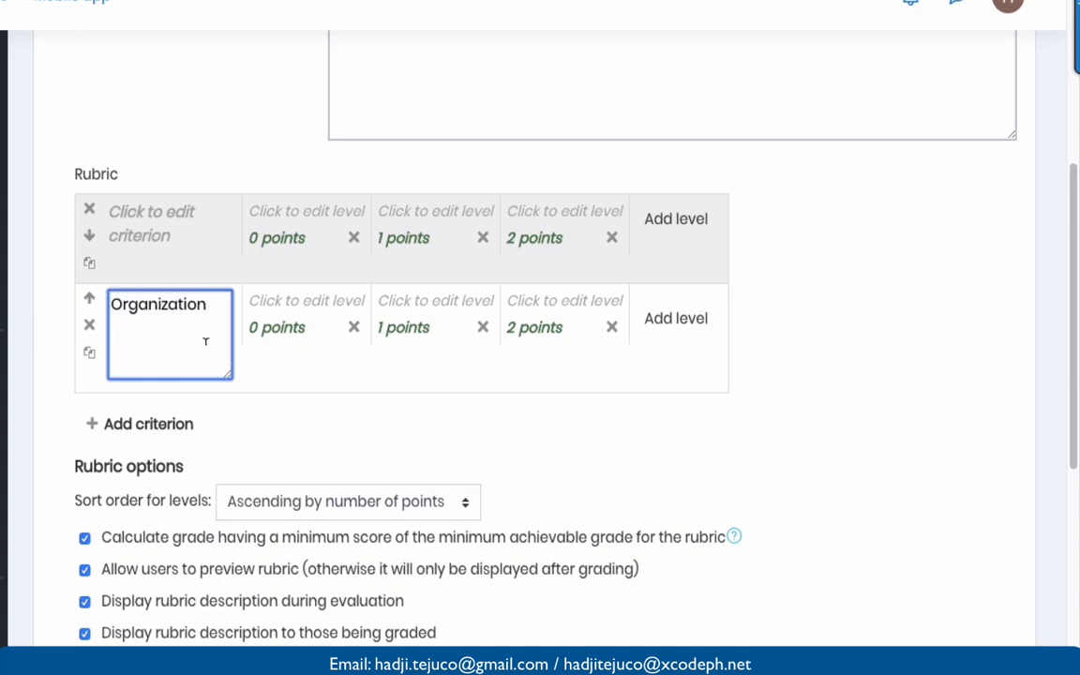
- Fill the Organization criterion's 0-point level with the copied "Writing shows high degree of attention to logic and reasoning of points" description
click(306, 335)
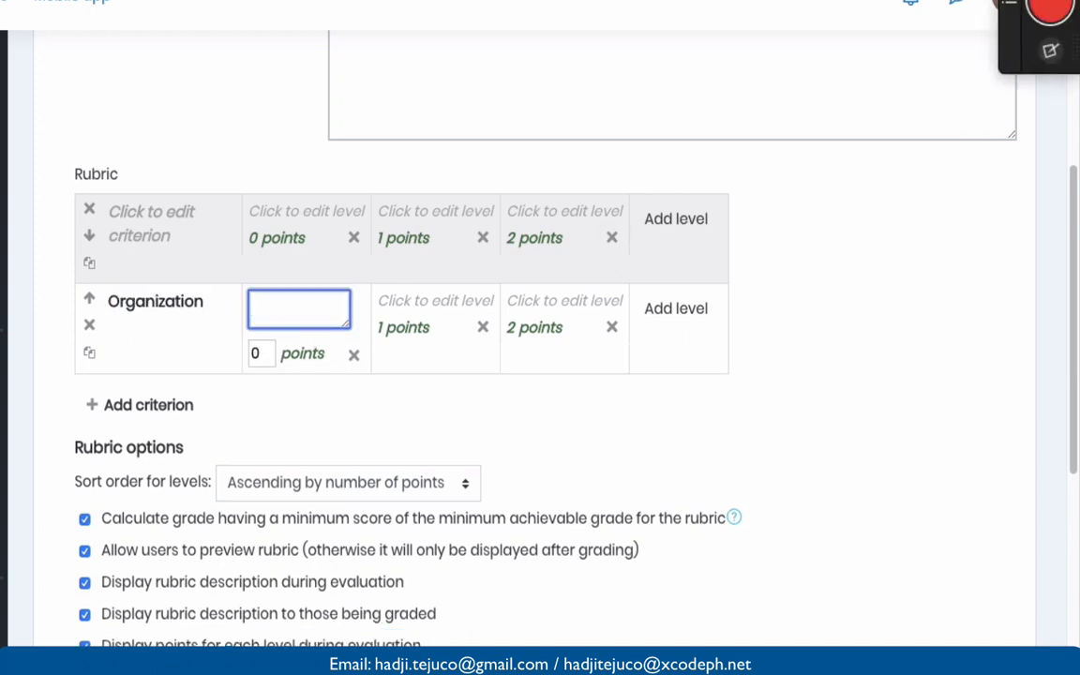
key(super+Tab)
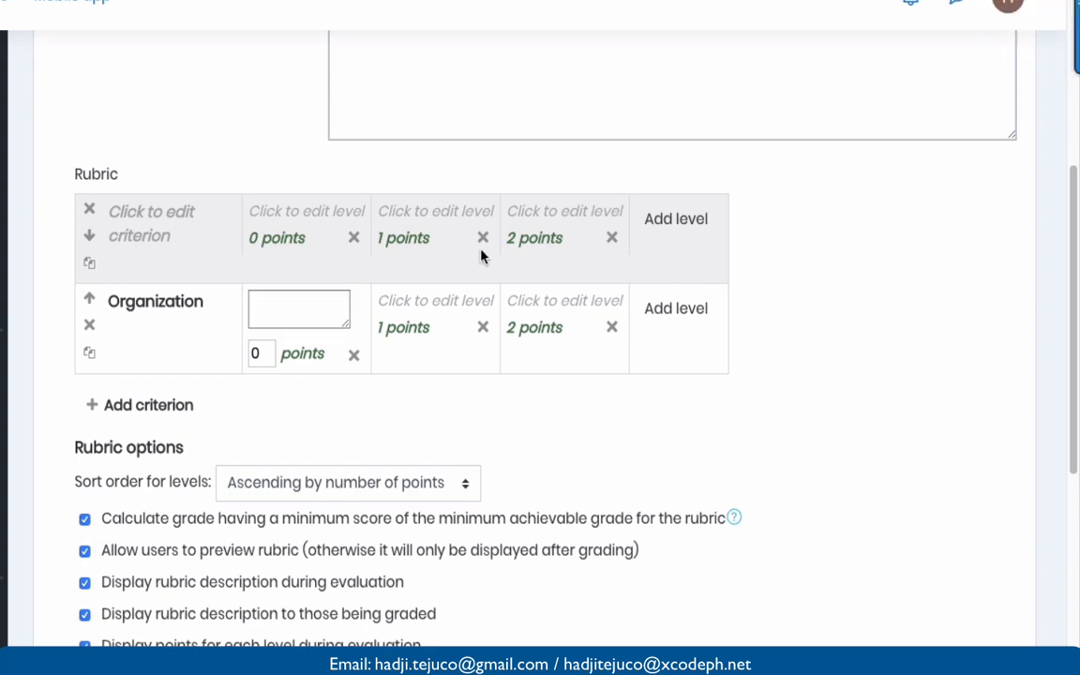
click(291, 303)
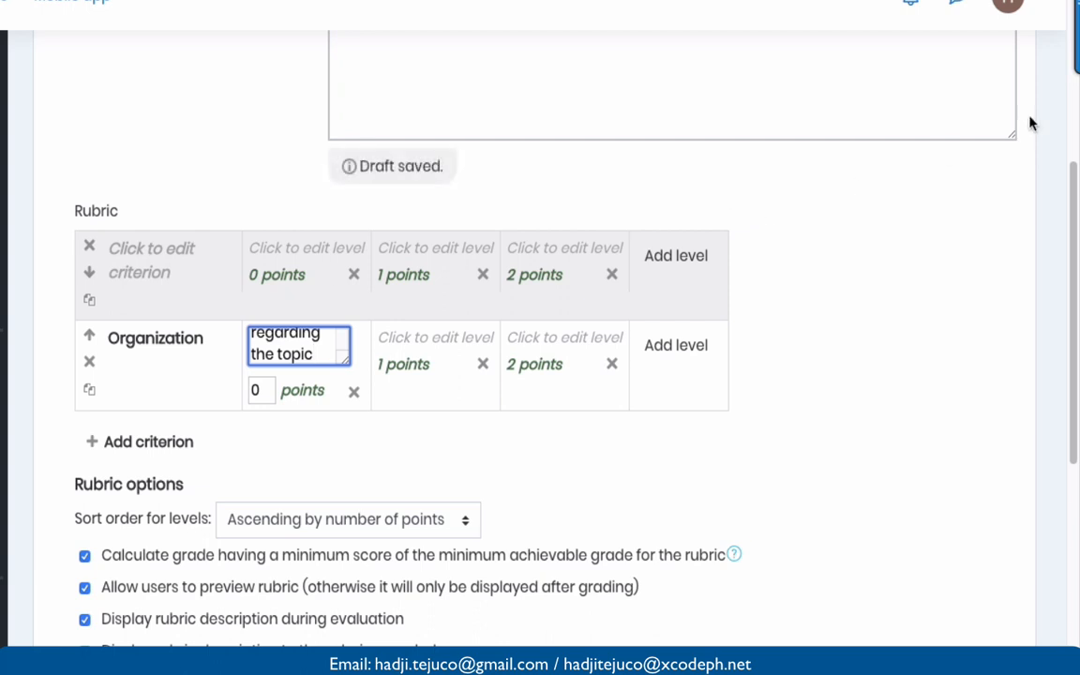
- Fill Organization's 1-point level with the copied "Writing is coherent and logically organized with transitions used between ideas and paragraphs" description
key(super+Tab)
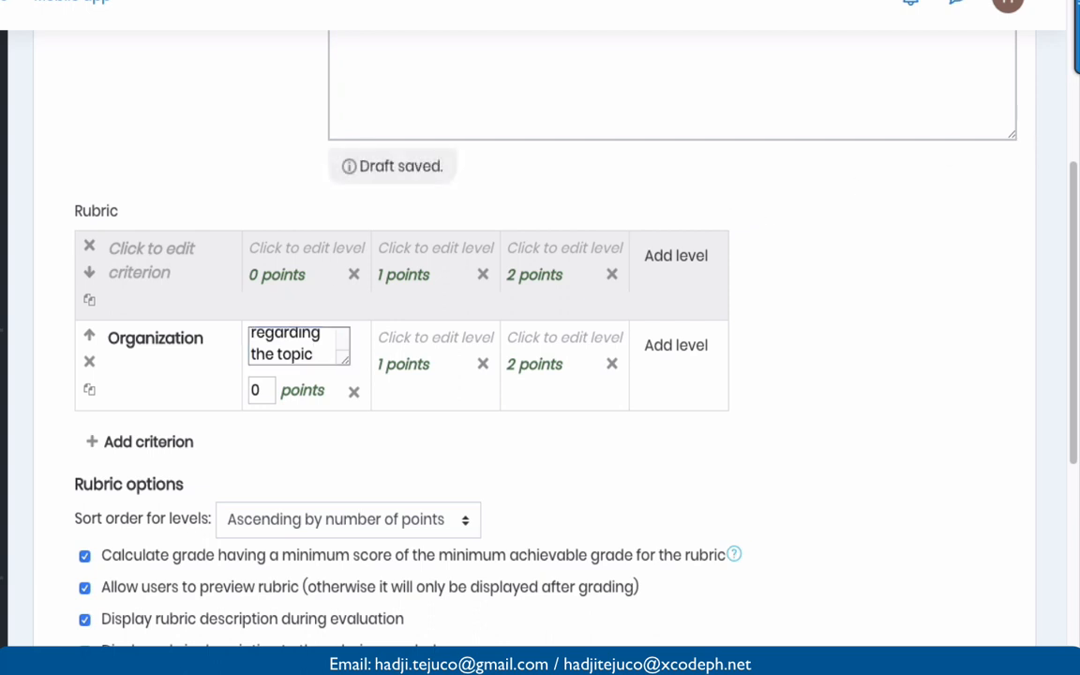
scroll(519, 364, down, 1)
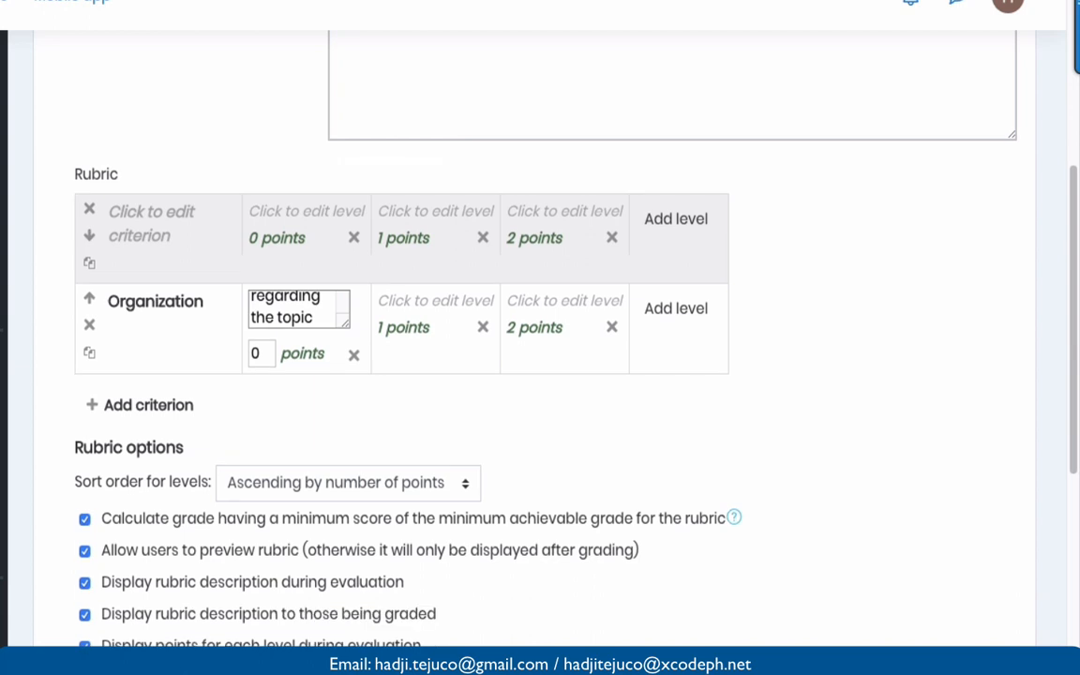
click(412, 307)
key(ctrl+v)
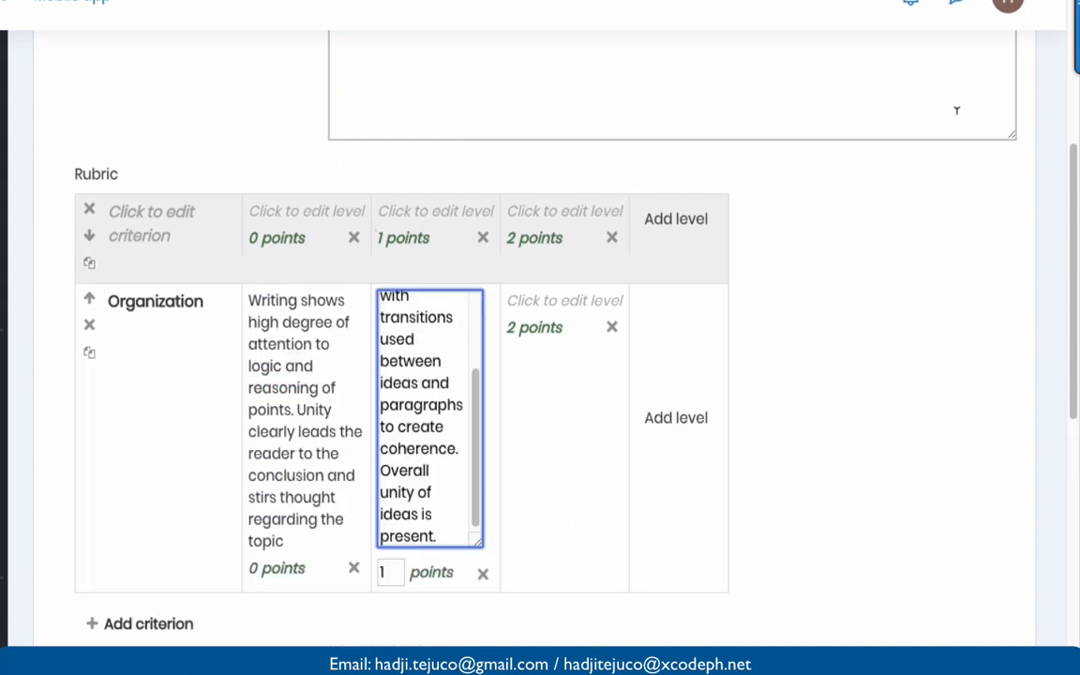
- Fill Organization's 2-point level with the copied "Writing is coherent and logically organized. Some points remain misplaced and stray from the topic" description
key(super+Tab)
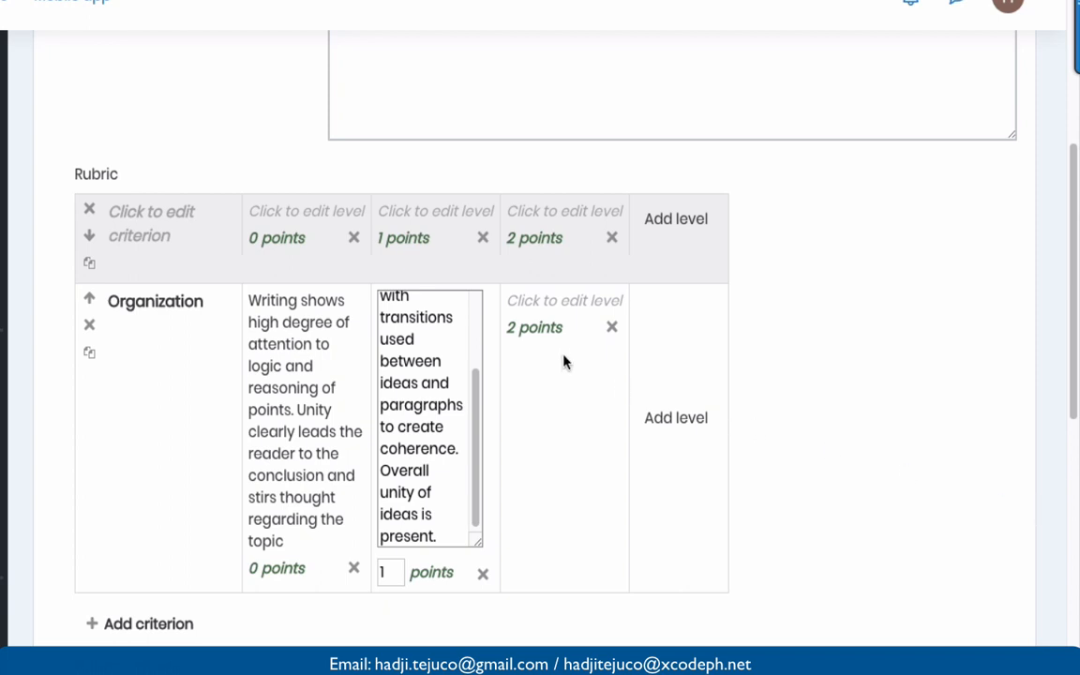
click(537, 328)
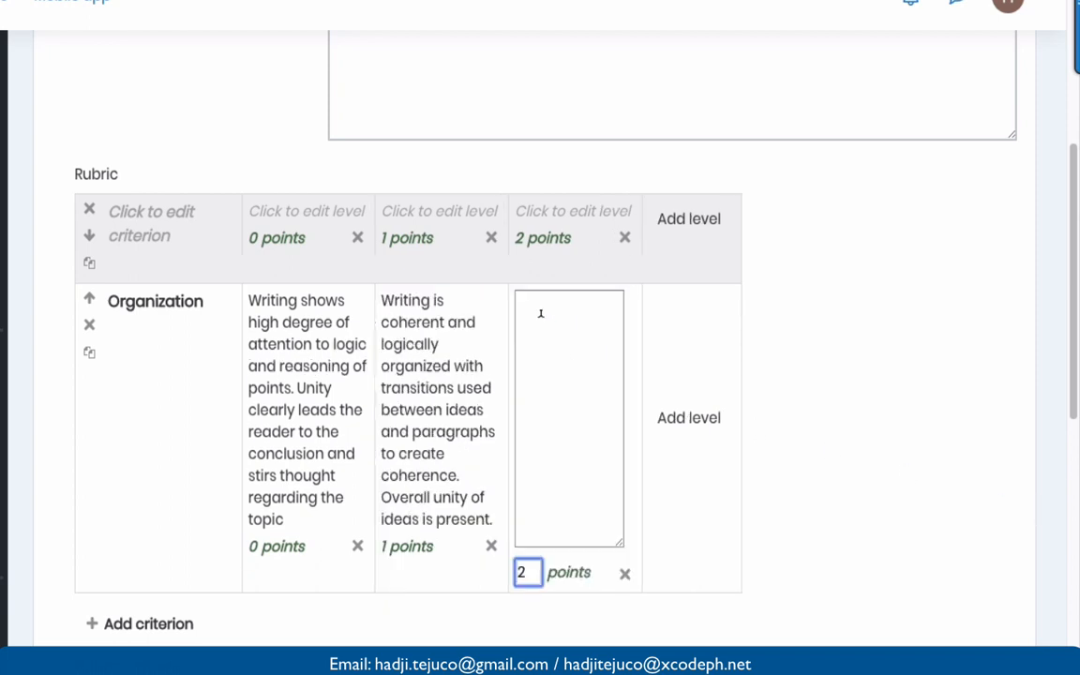
key(ctrl+v)
key(ctrl+z)
click(543, 326)
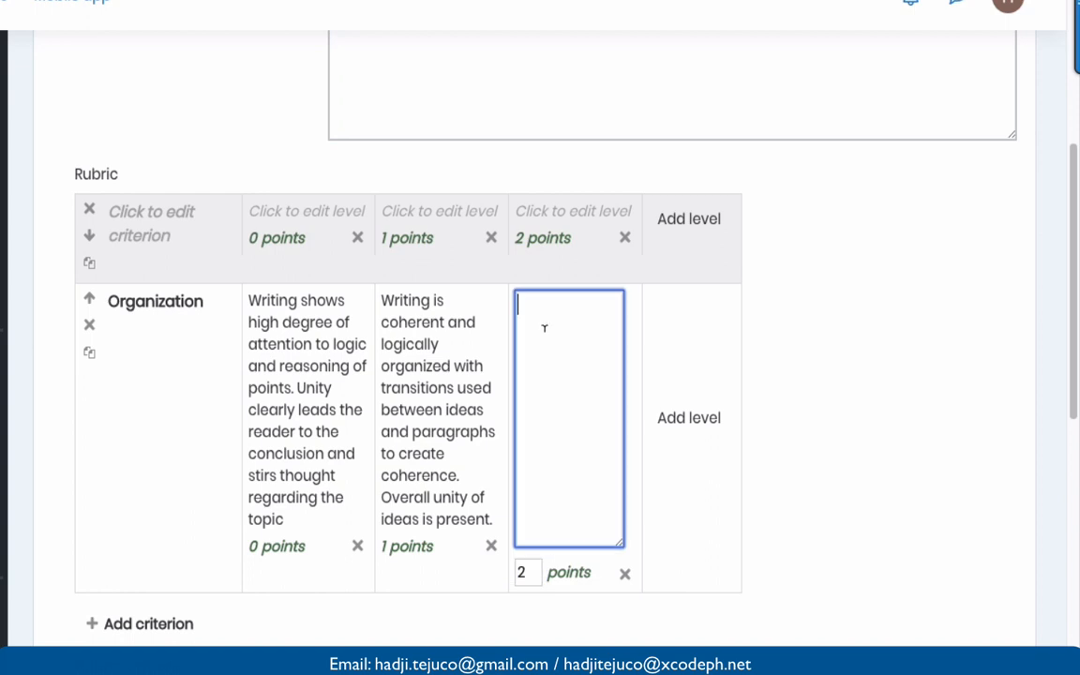
key(ctrl+v)
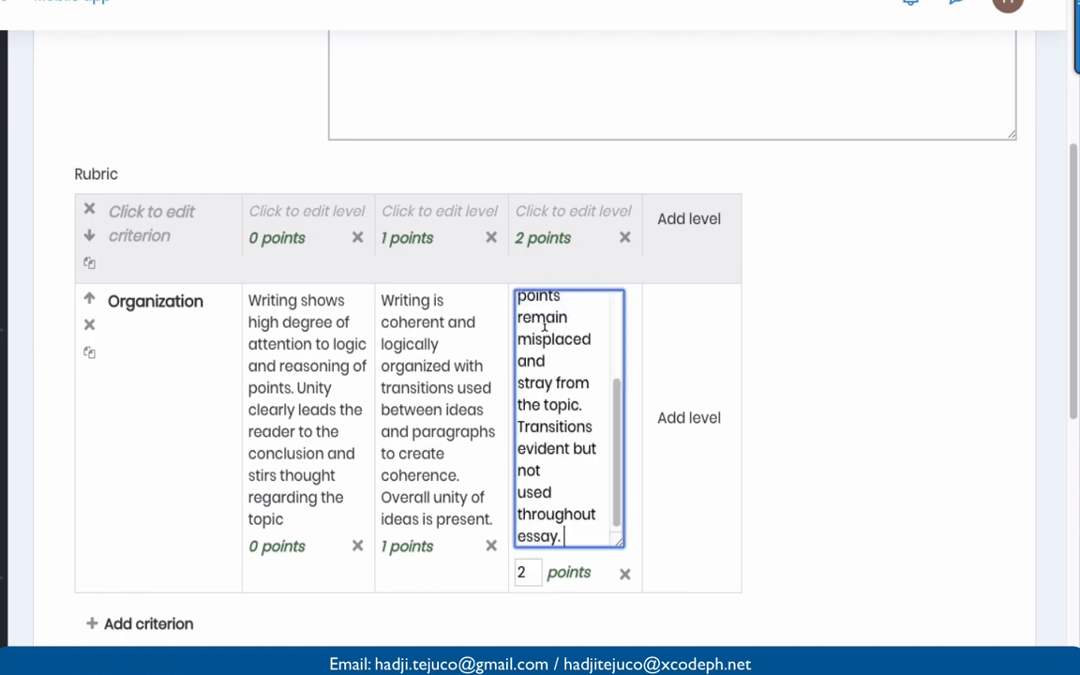
- Add a fourth level to Organization with the copied description "Writing lacks logical organization. It shows some coherence but ideas lack unity. Serious errors."
click(704, 418)
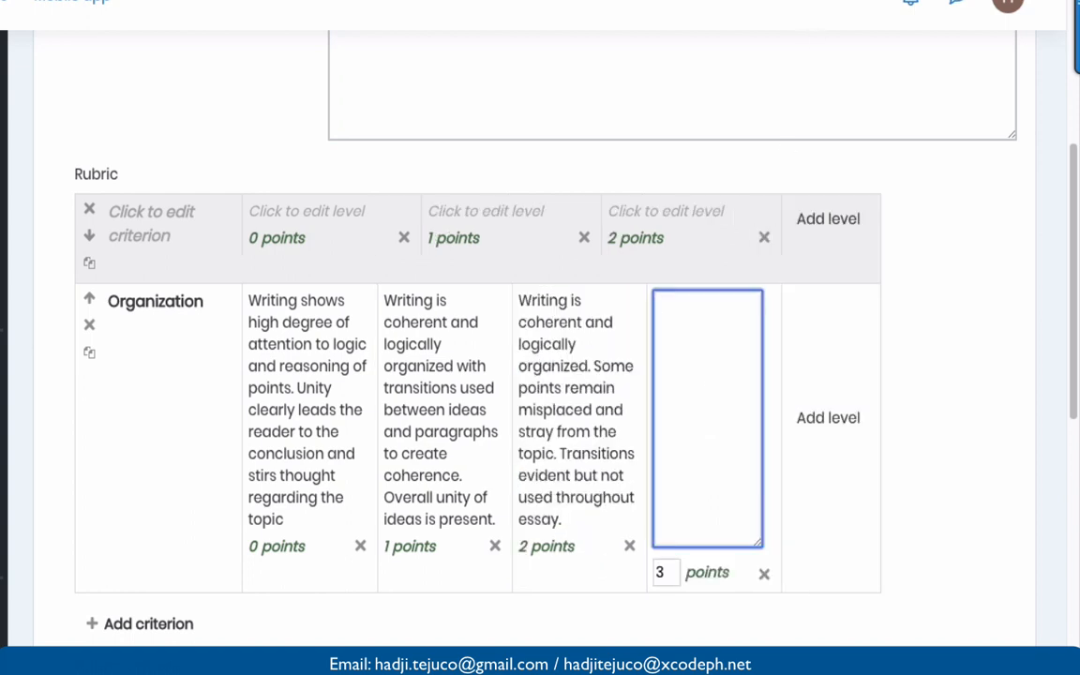
key(super+Tab)
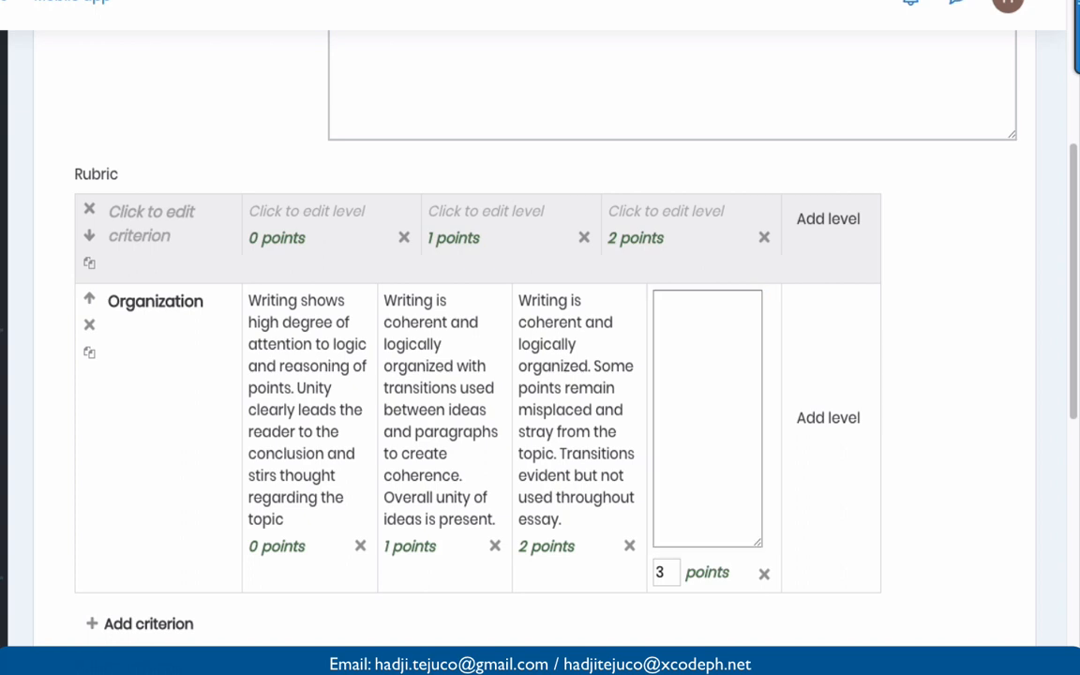
click(704, 414)
text(Writing lacks logical organization. It shows some coherence but ideas lack unity. Serious errors.)
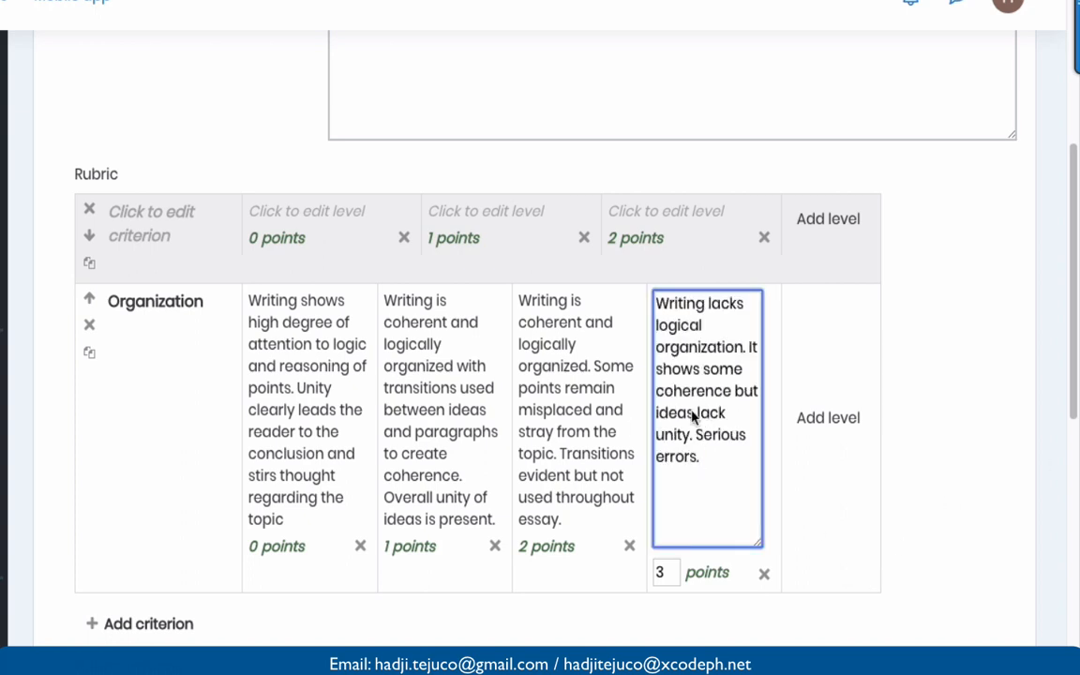
- Set the score of Organization's first level, "Writing shows high degree of attention to logic", to 35 points
click(315, 513)
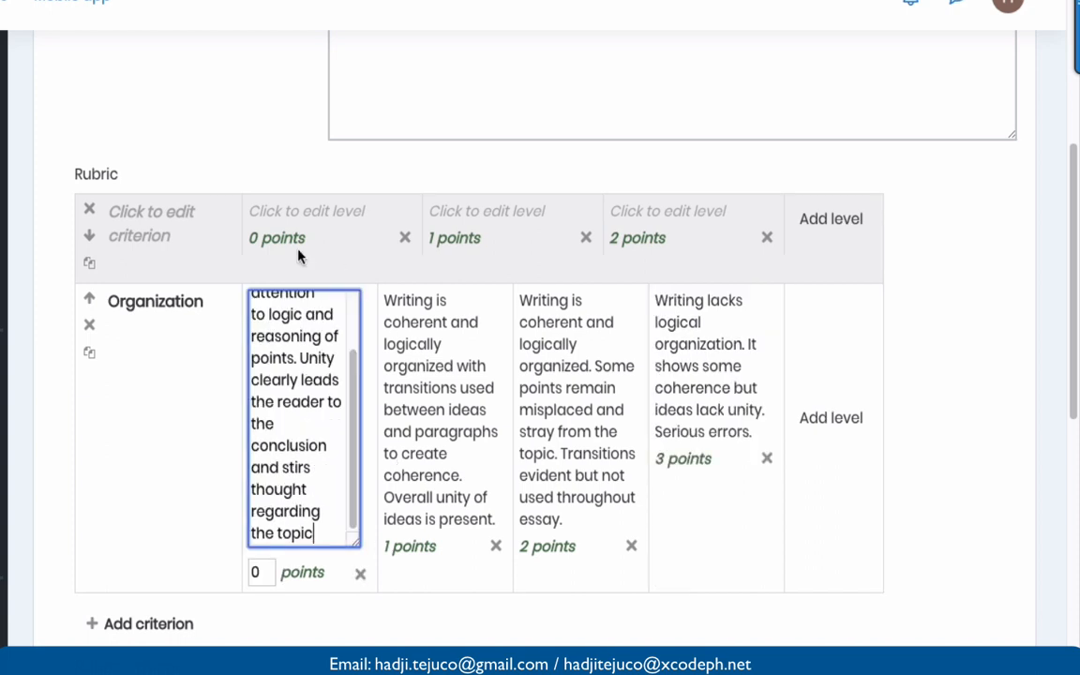
click(257, 208)
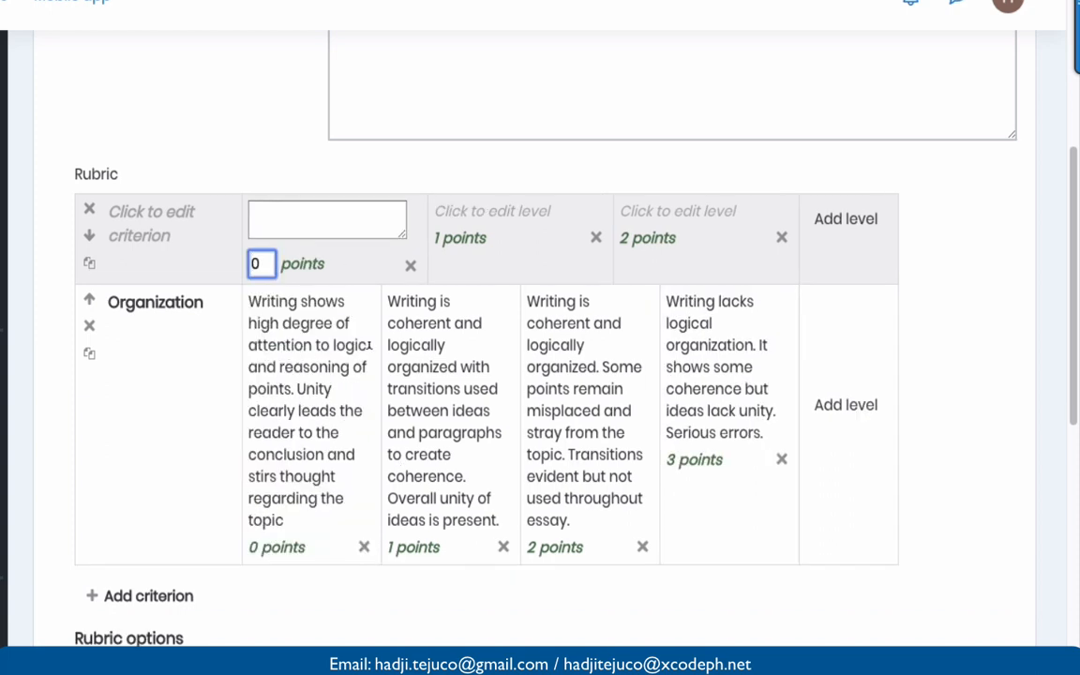
click(326, 366)
click(264, 572)
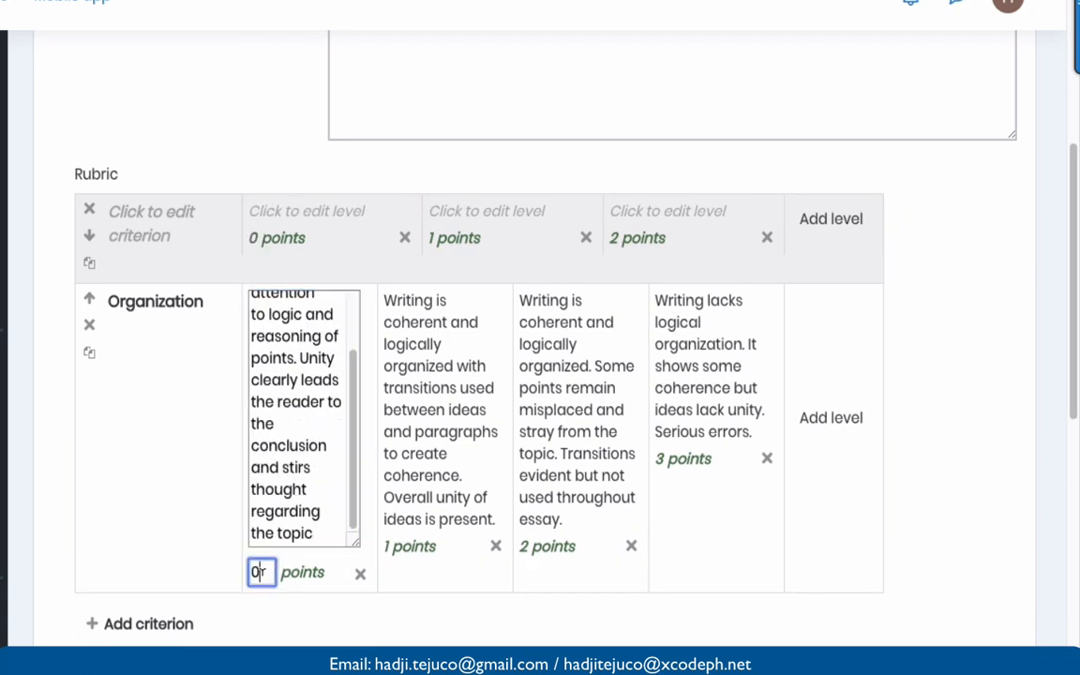
double_click(259, 572)
text(35)
- Set the score of Organization's second level, the one with transitions used between ideas and paragraphs, to 25 points
click(410, 545)
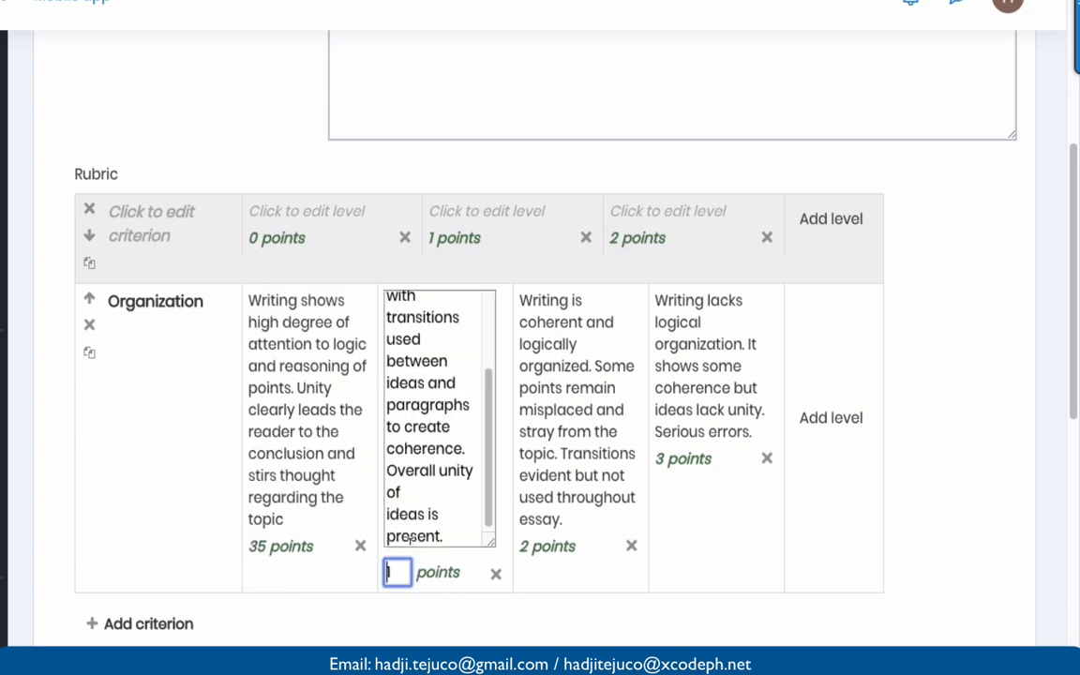
text(25)
click(532, 545)
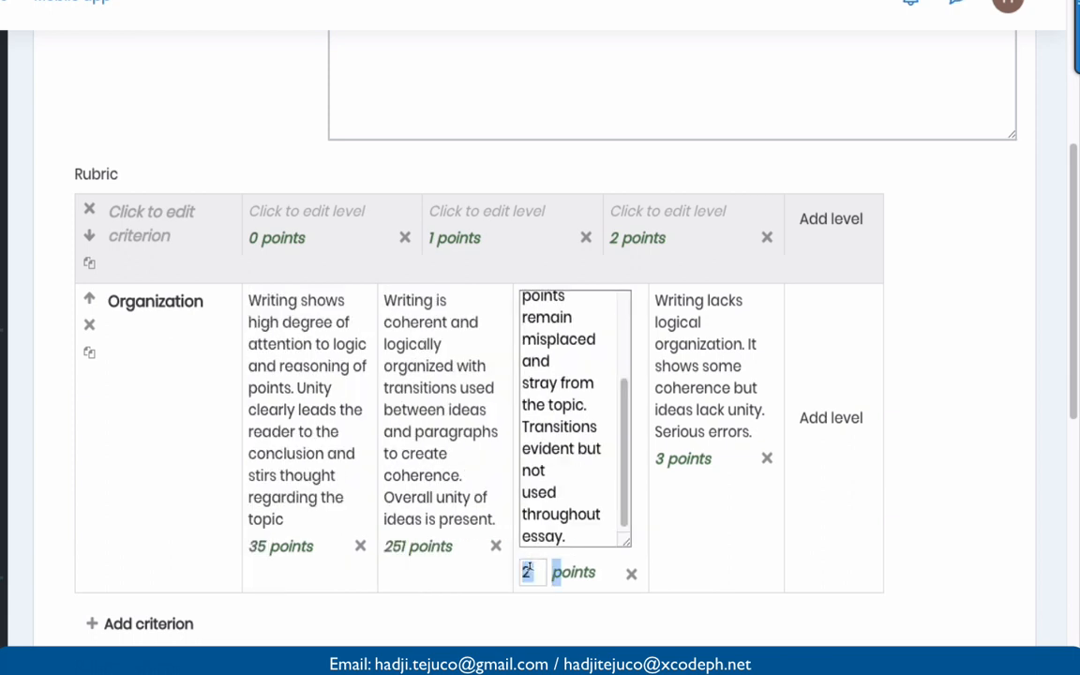
click(530, 569)
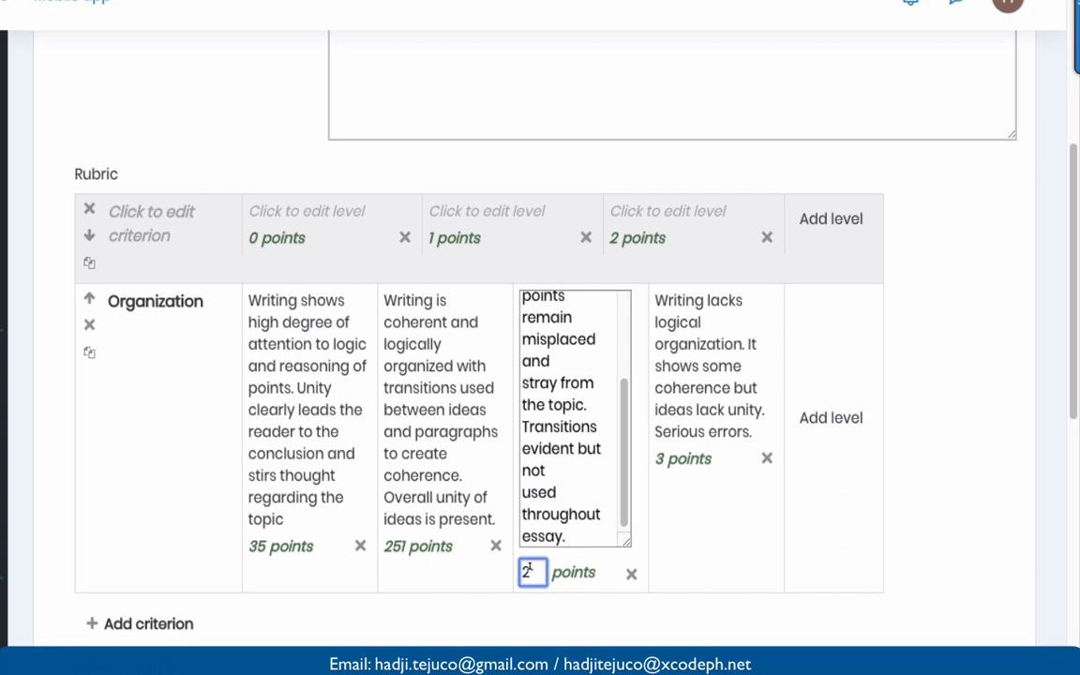
double_click(478, 517)
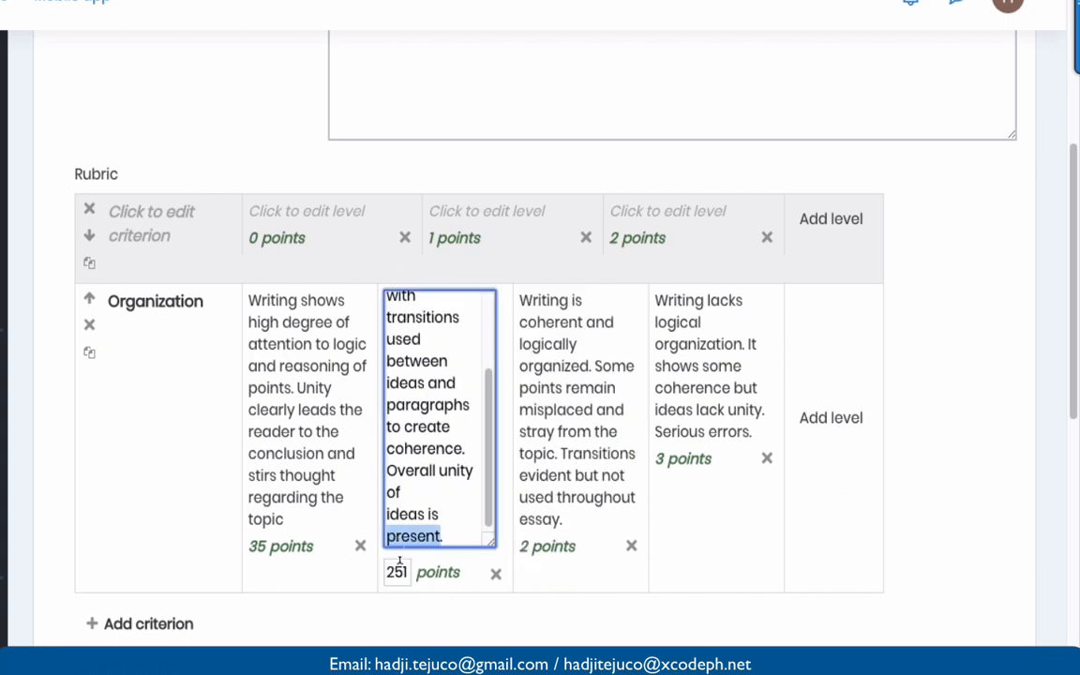
double_click(397, 569)
text(2)
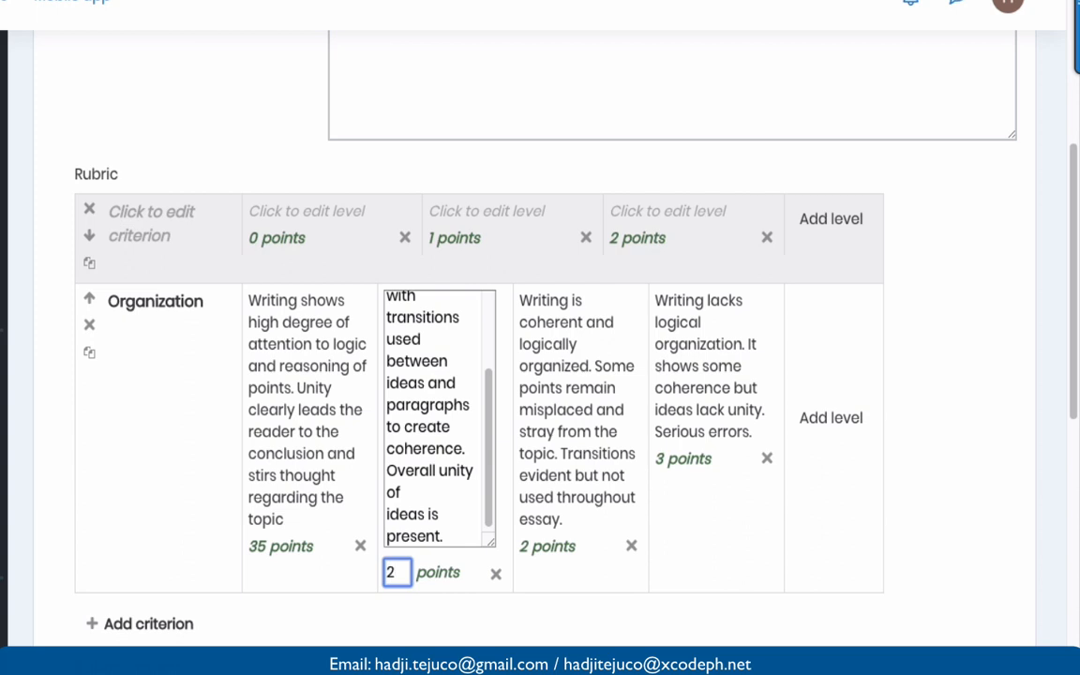
text(5)
key(Return)
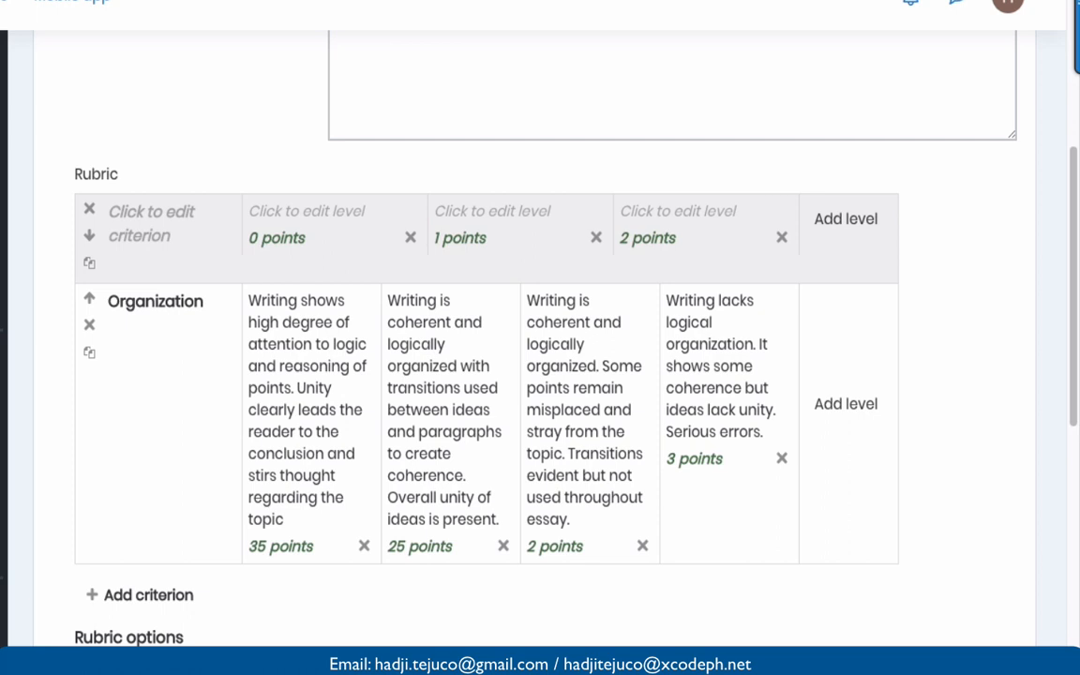
- Try 20, 25 and finally 15 points as the score of Organization's third level
click(536, 547)
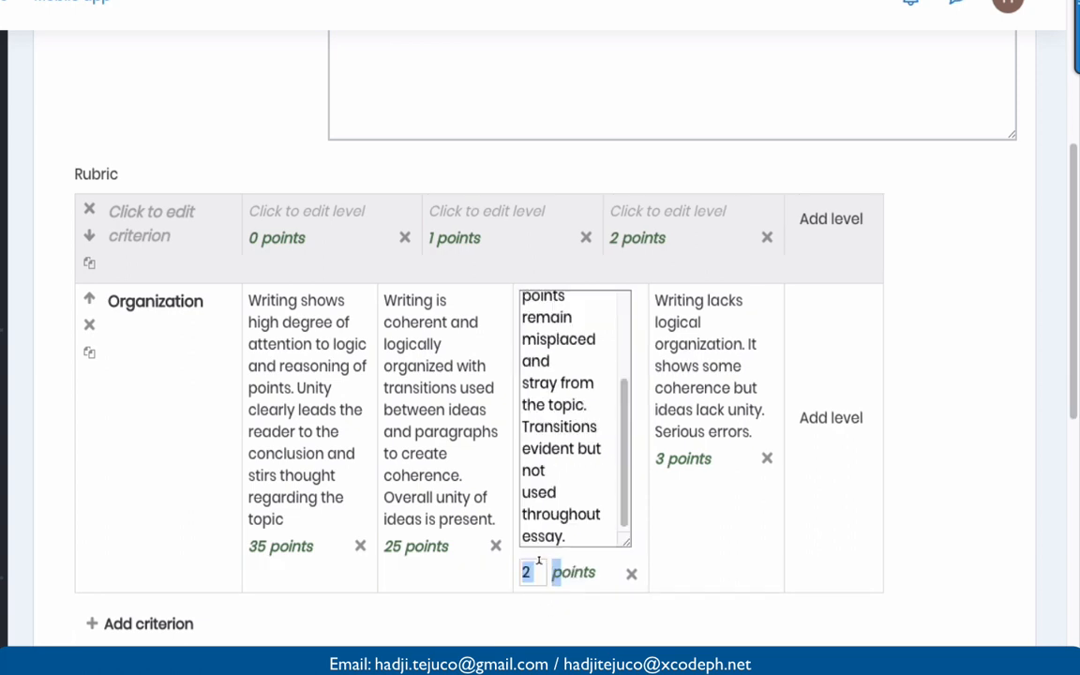
text(20)
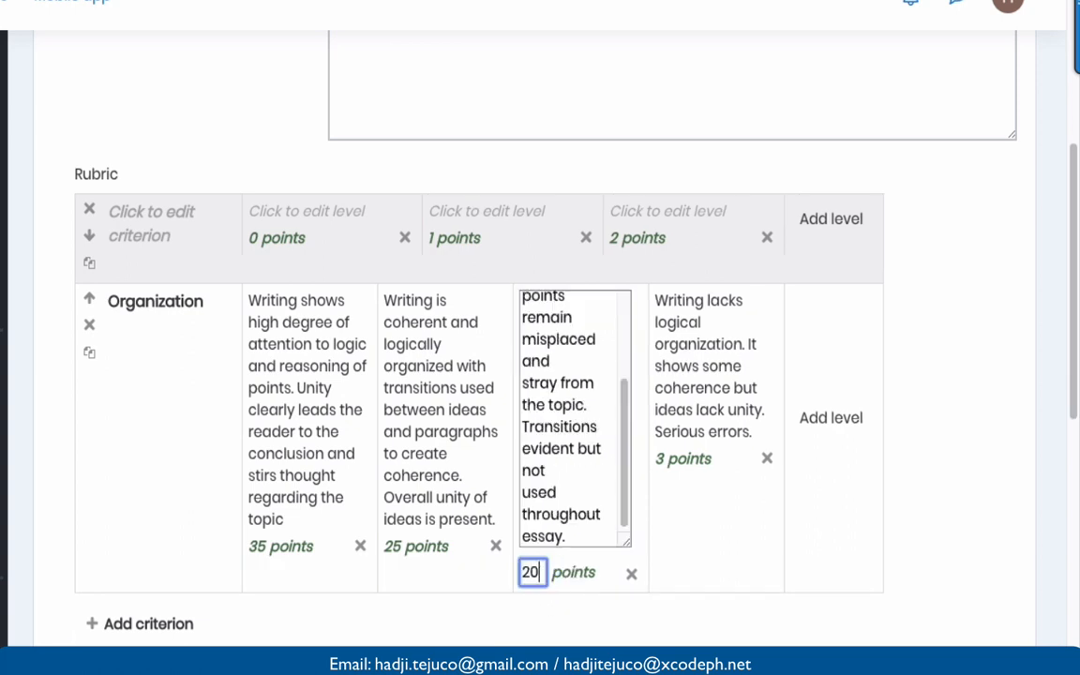
key(BackSpace)
key(BackSpace)
text(25)
key(BackSpace)
key(BackSpace)
text(15)
click(663, 572)
double_click(679, 457)
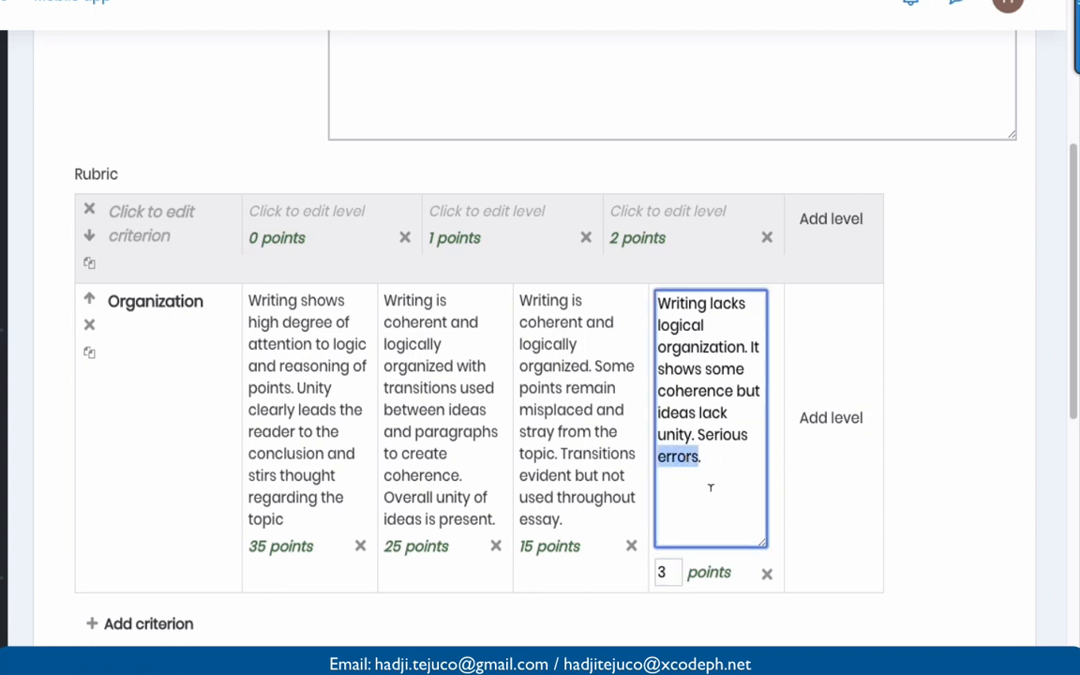
- Set the score of Organization's third level, where some points remain misplaced, to 20 points
double_click(525, 536)
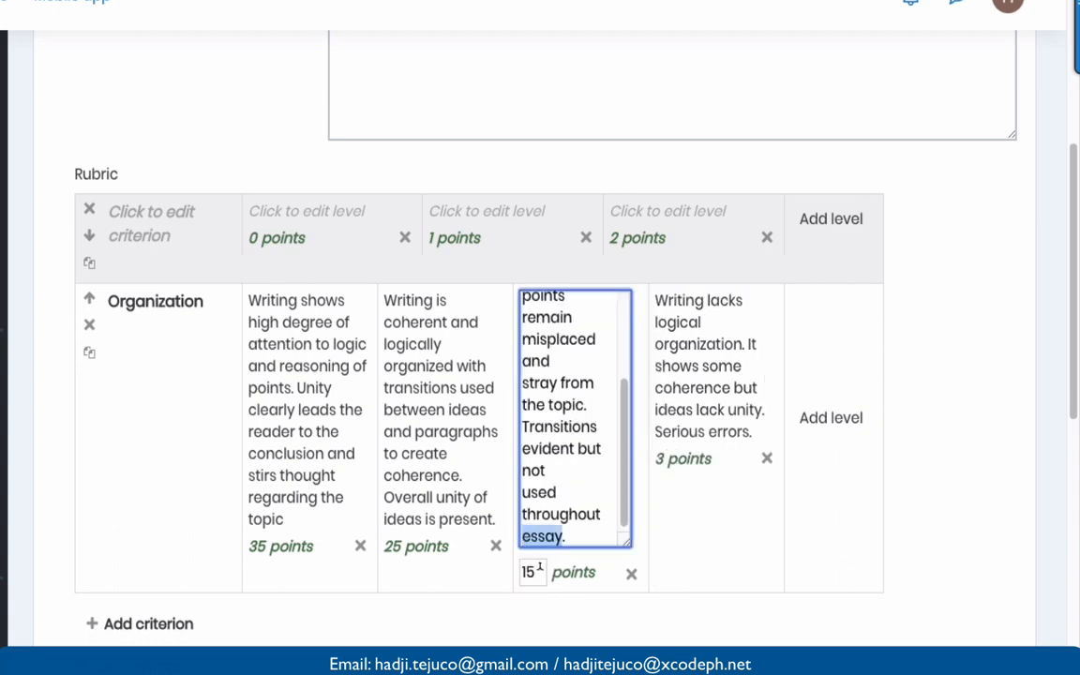
double_click(528, 572)
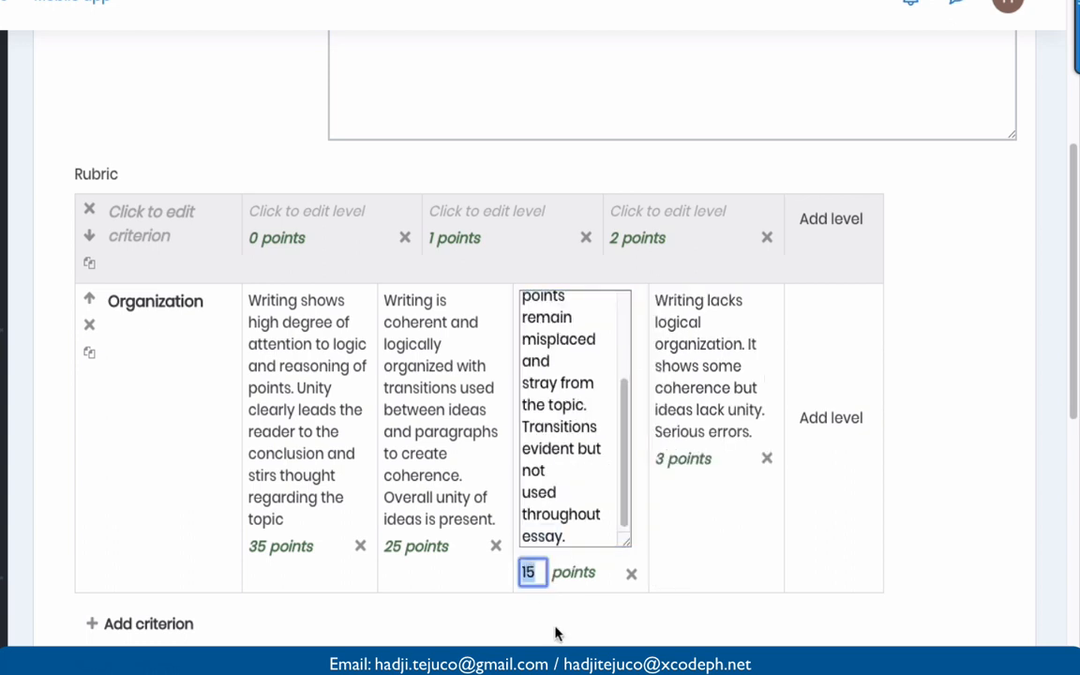
text(20)
- Set the score of Organization's fourth level, "Writing lacks logical organization", to 15 points
click(676, 460)
click(677, 461)
double_click(666, 573)
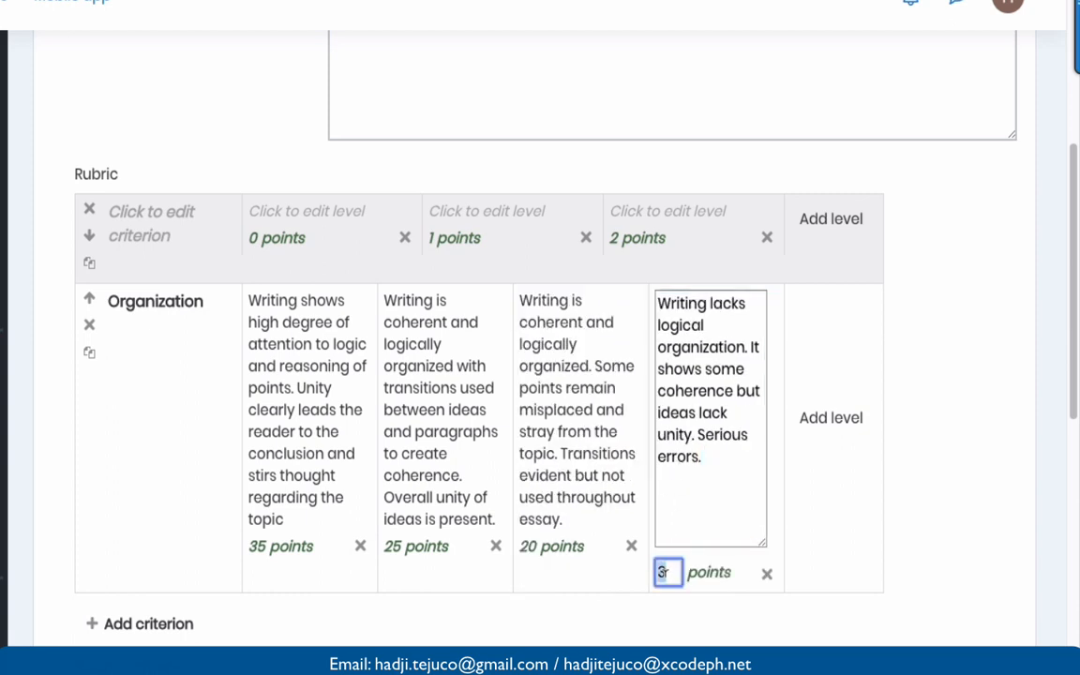
text(15)
click(810, 514)
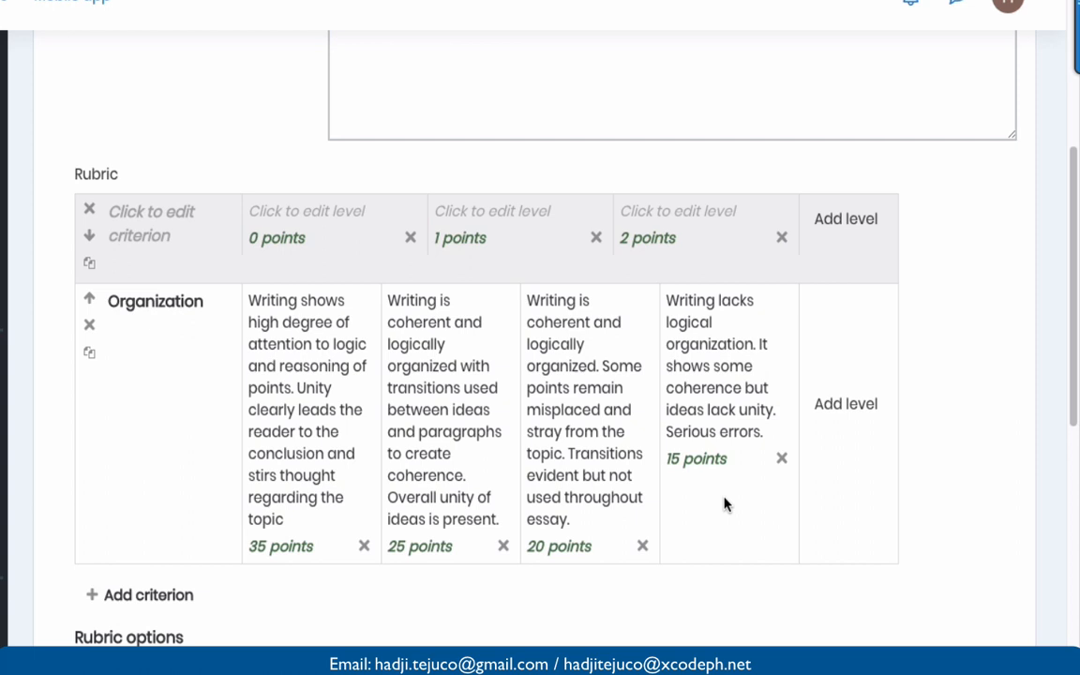
- Raise the score of Organization's first level to 40 points
click(255, 545)
double_click(262, 571)
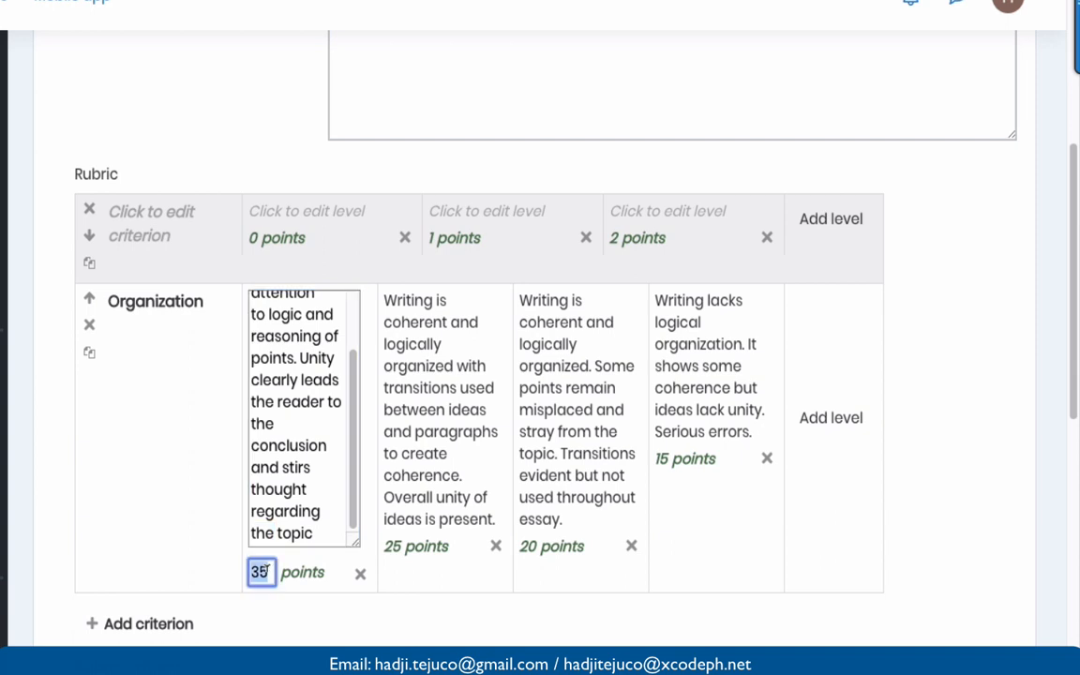
text(40)
key(Return)
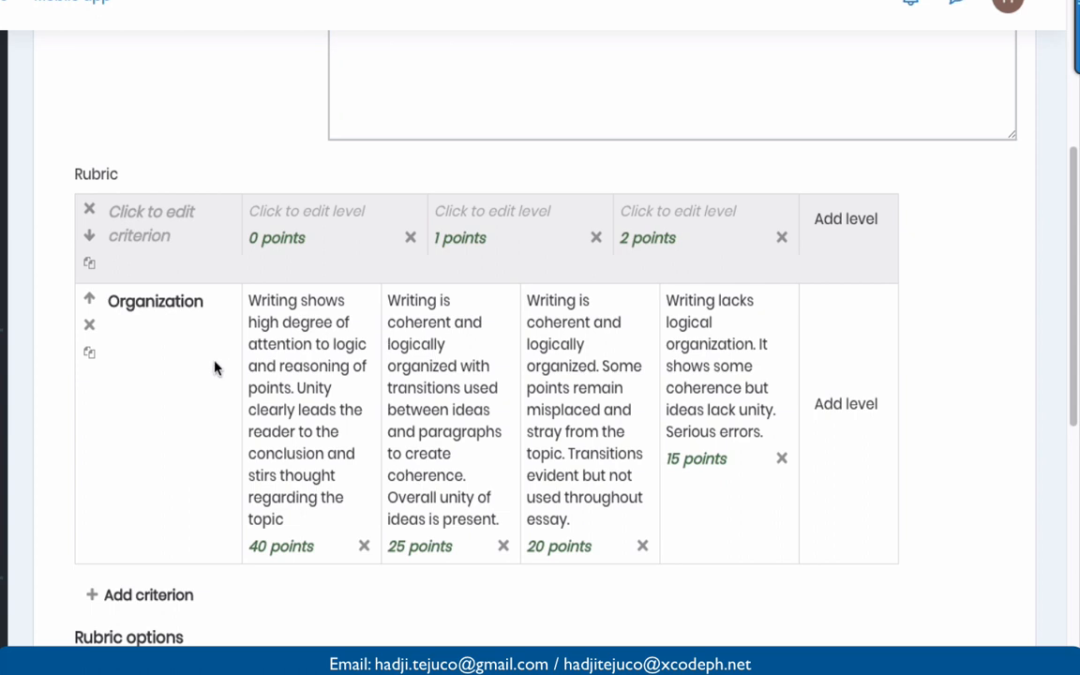
- Add a third criterion below Organization and name it "Level of Content"
scroll(244, 440, down, 2)
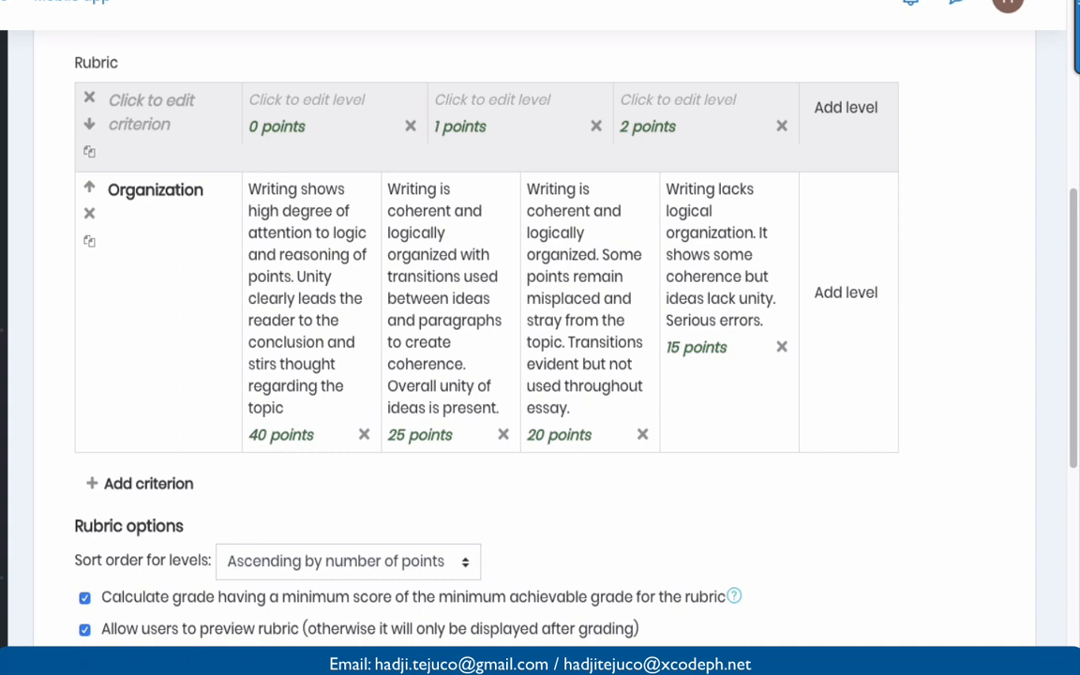
click(149, 483)
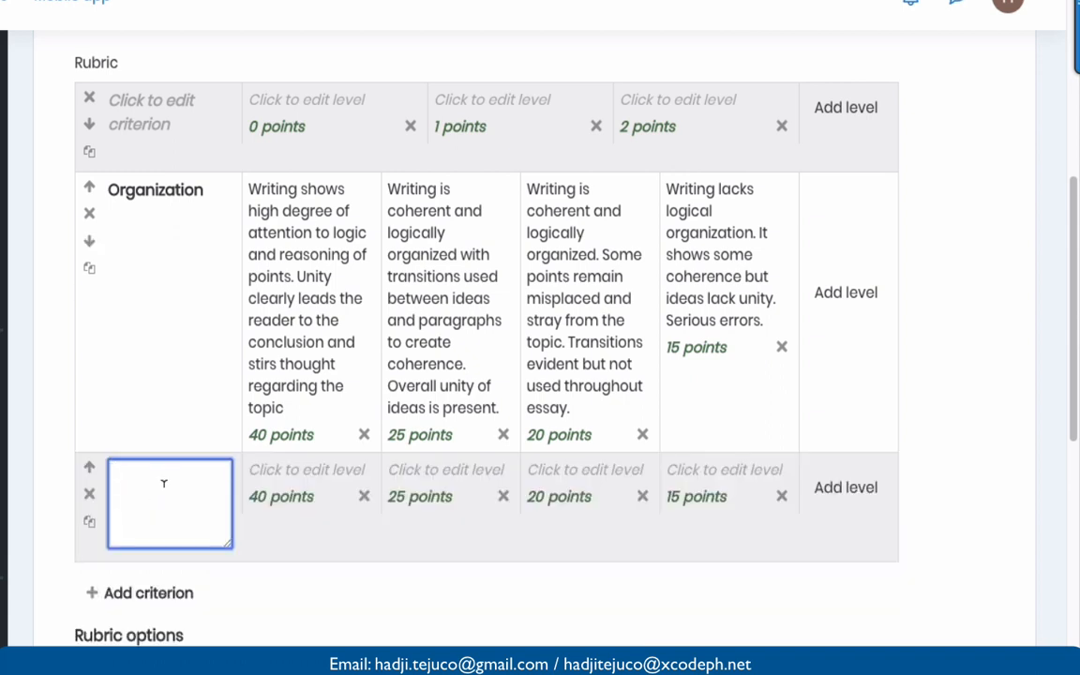
text(Level of Content)
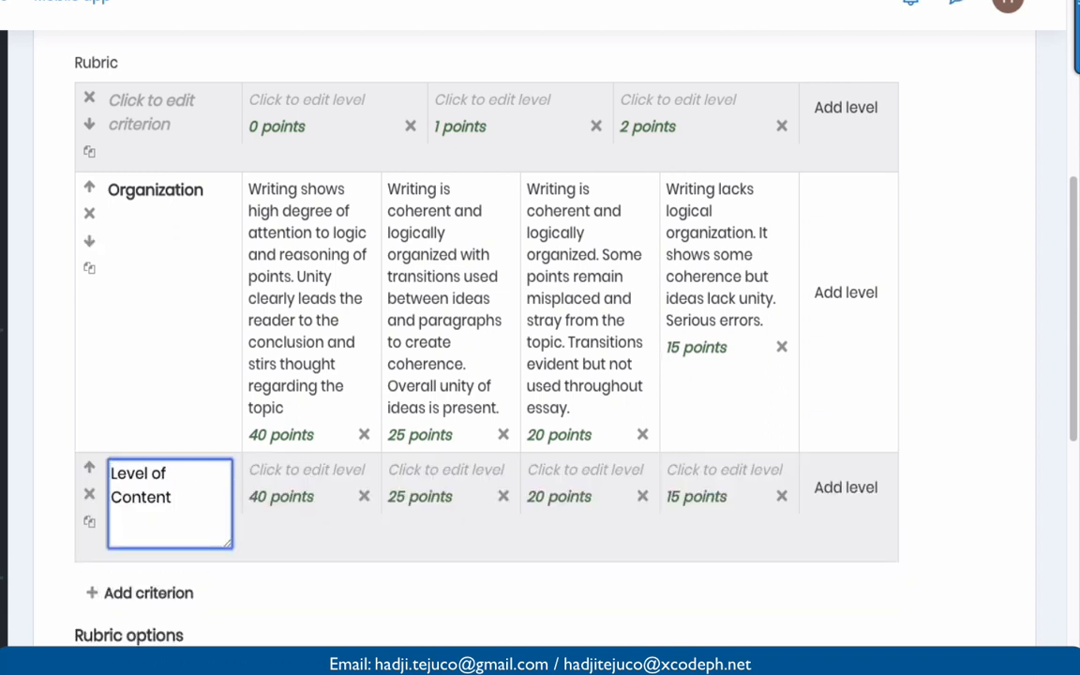
- Fill Level of Content's 40-point level with the copied "Content indicates synthesis of ideas, indepth analysis and evidences original thought and support for the topic."
key(super+Tab)
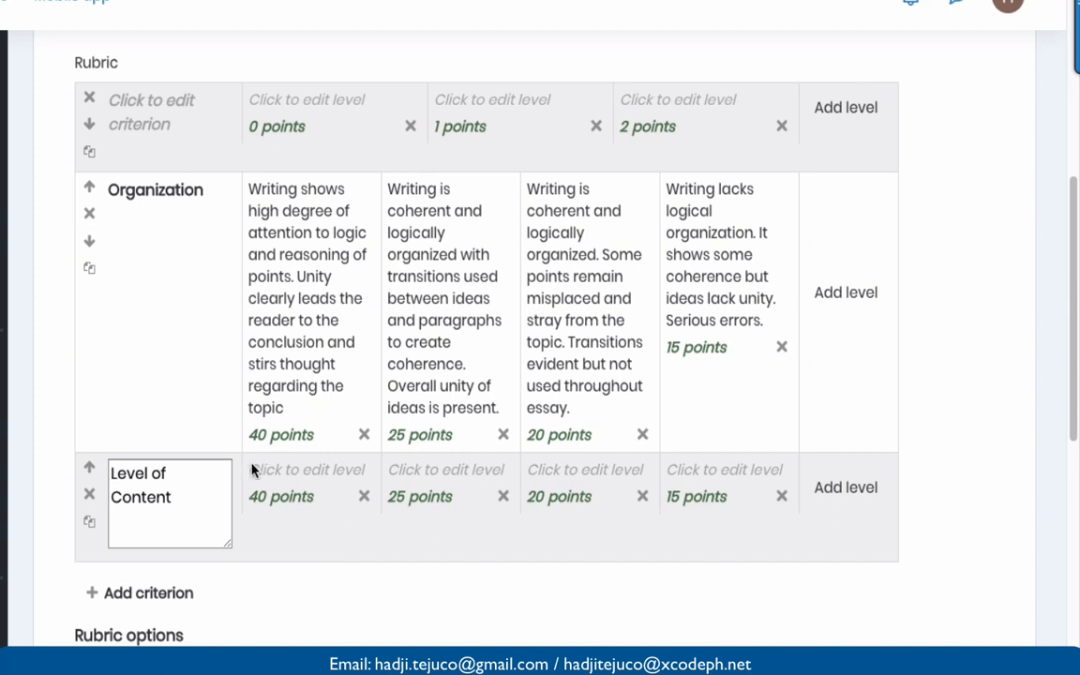
key(alt+Tab)
click(284, 471)
key(ctrl+v)
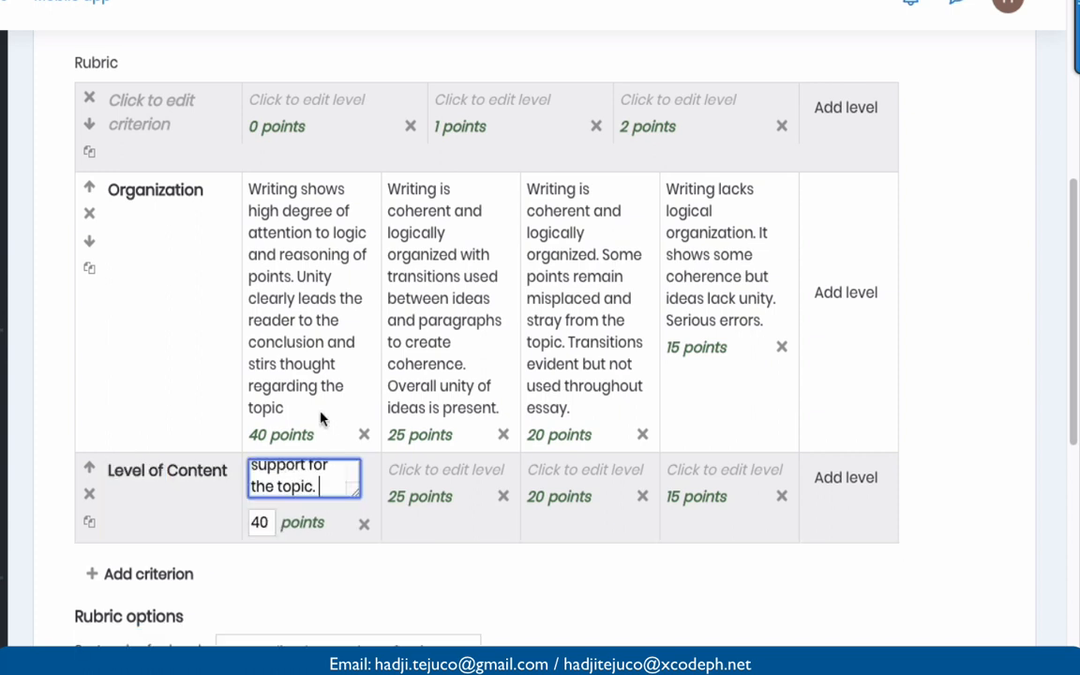
- Fill Level of Content's 25-point level with the copied "Content indicates original thinking and develops ideas with sufficient and firm evidence."
key(super+Tab)
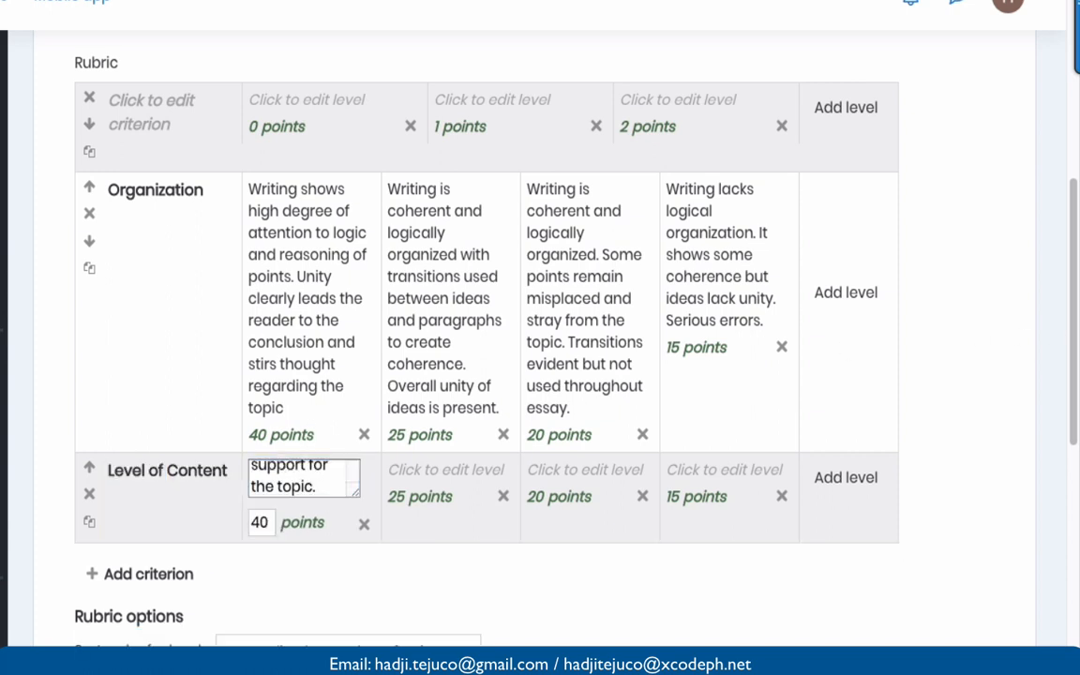
click(424, 470)
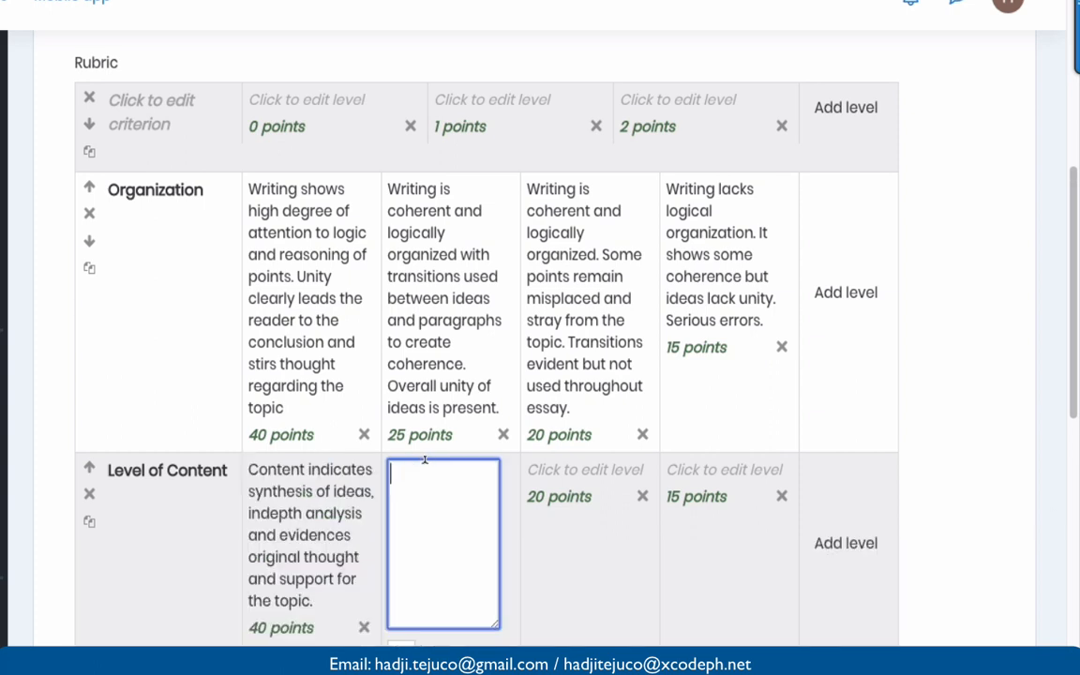
key(ctrl+v)
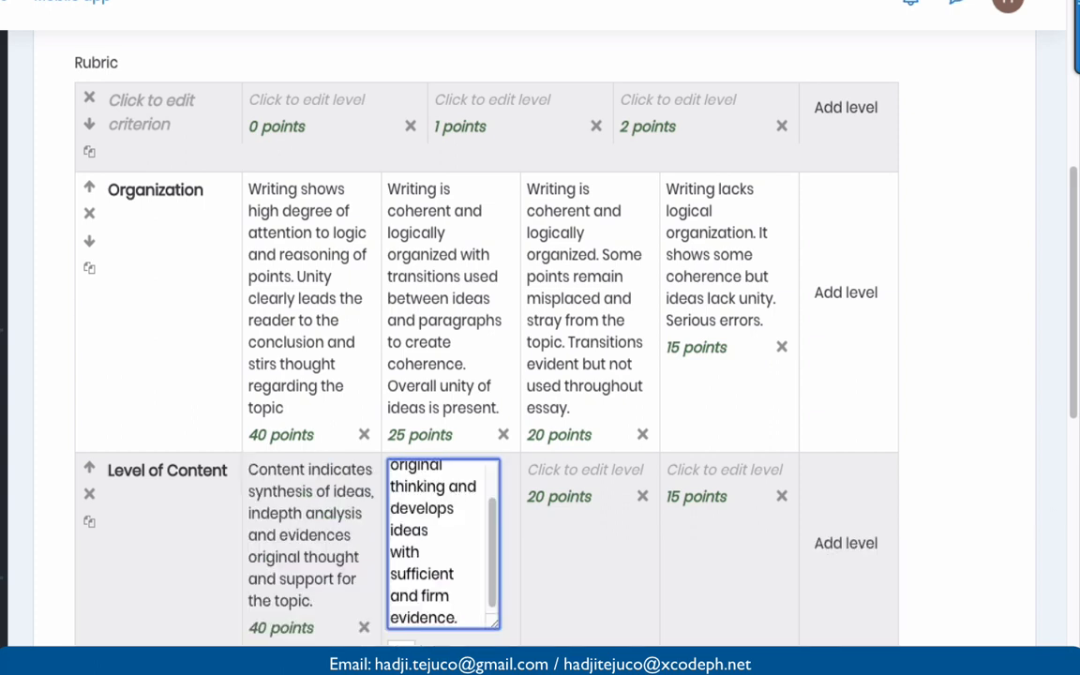
- Fill Level of Content's 20-point level with the copied "Content indicates thinking and reasoning applied with original thought on a few ideas."
key(super+Tab)
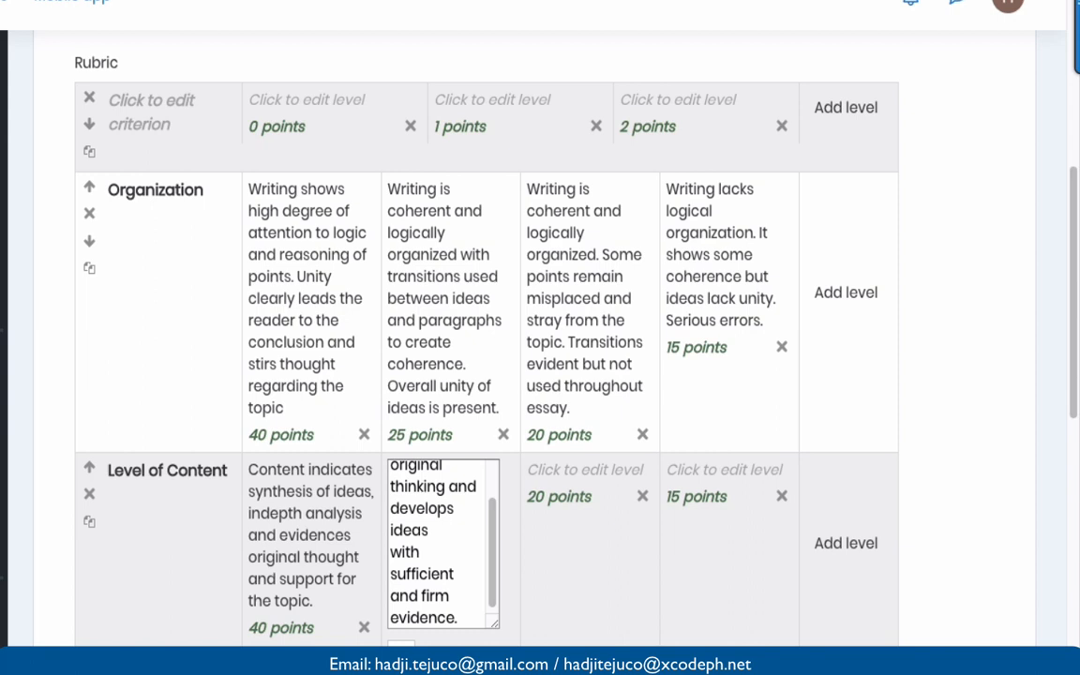
click(576, 462)
key(ctrl+v)
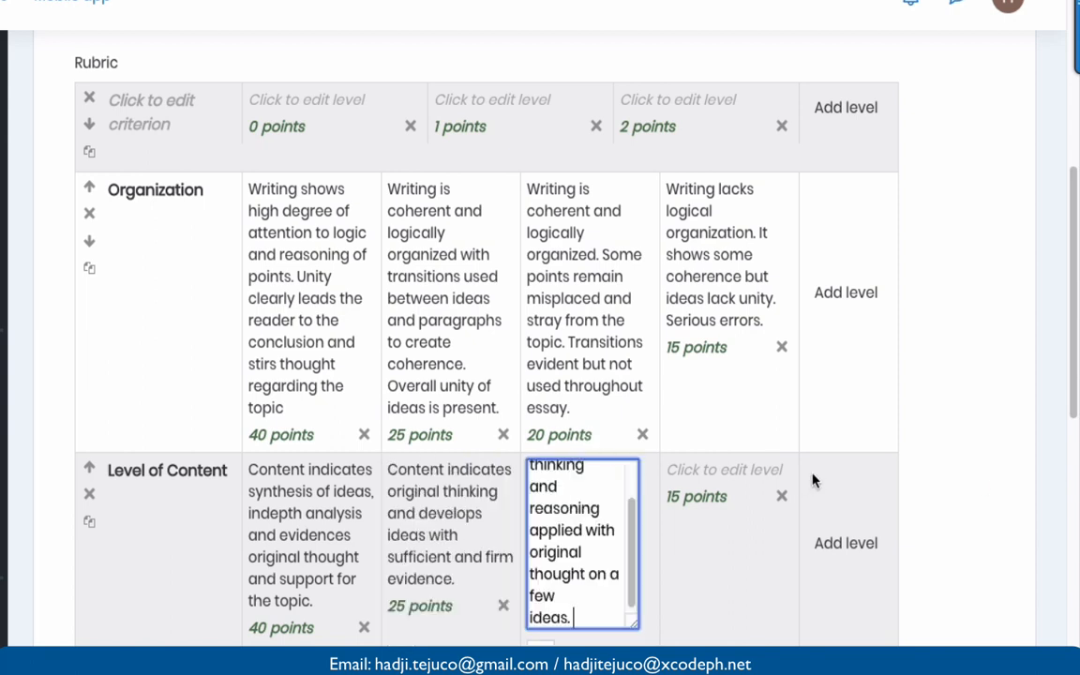
- Fill Level of Content's 15-point level with the copied "Shows some thinking and reasoning but most ideas are underdeveloped and unoriginal."
key(super+Tab)
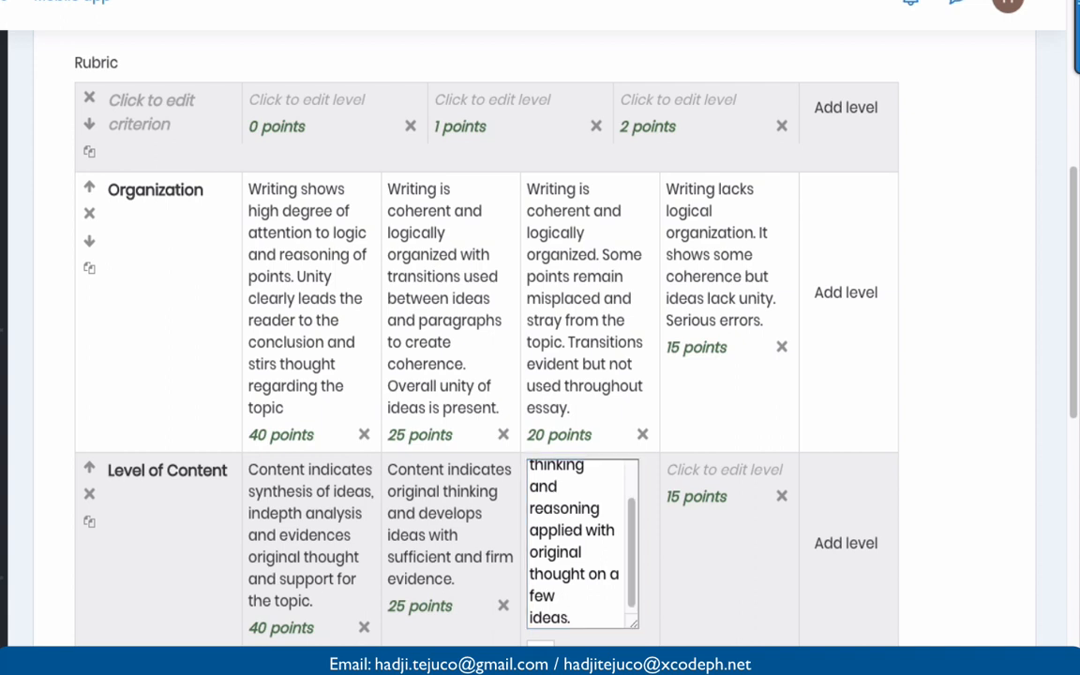
click(719, 486)
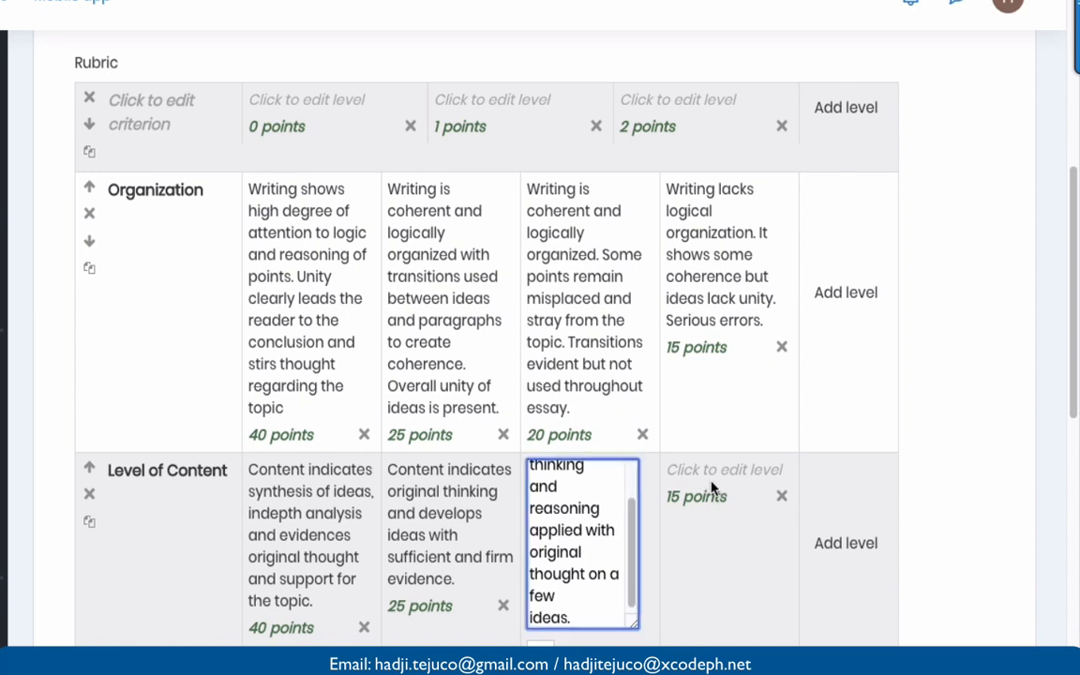
click(713, 486)
text(Shows some thinking and reasoning but most ideas are underdeveloped and unoriginal.)
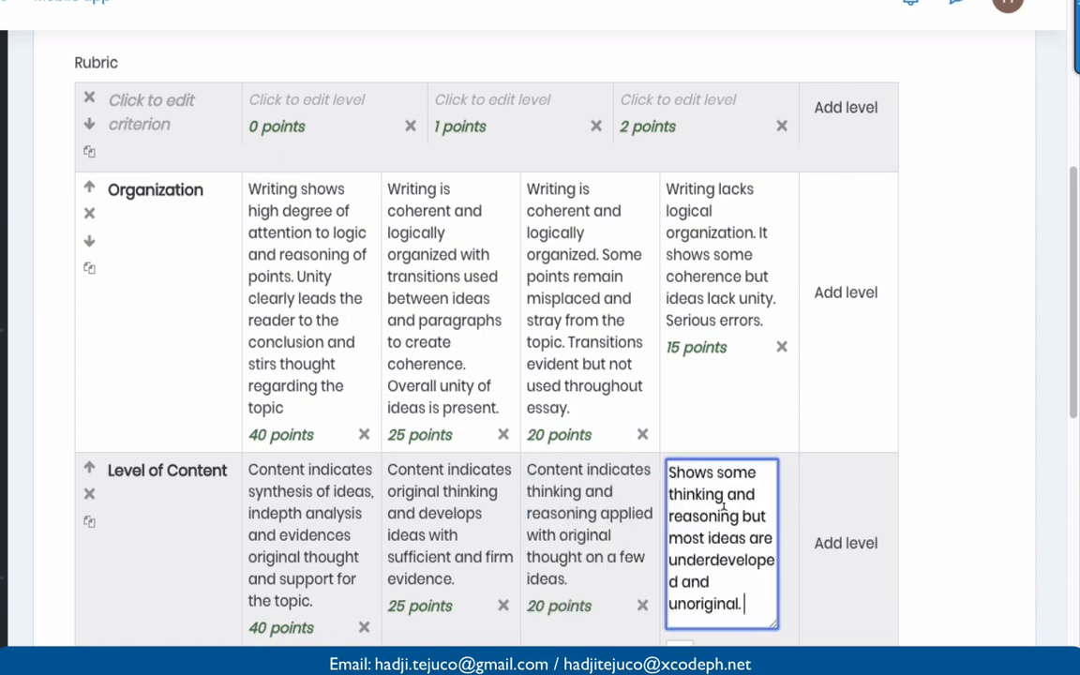
scroll(723, 511, down, 5)
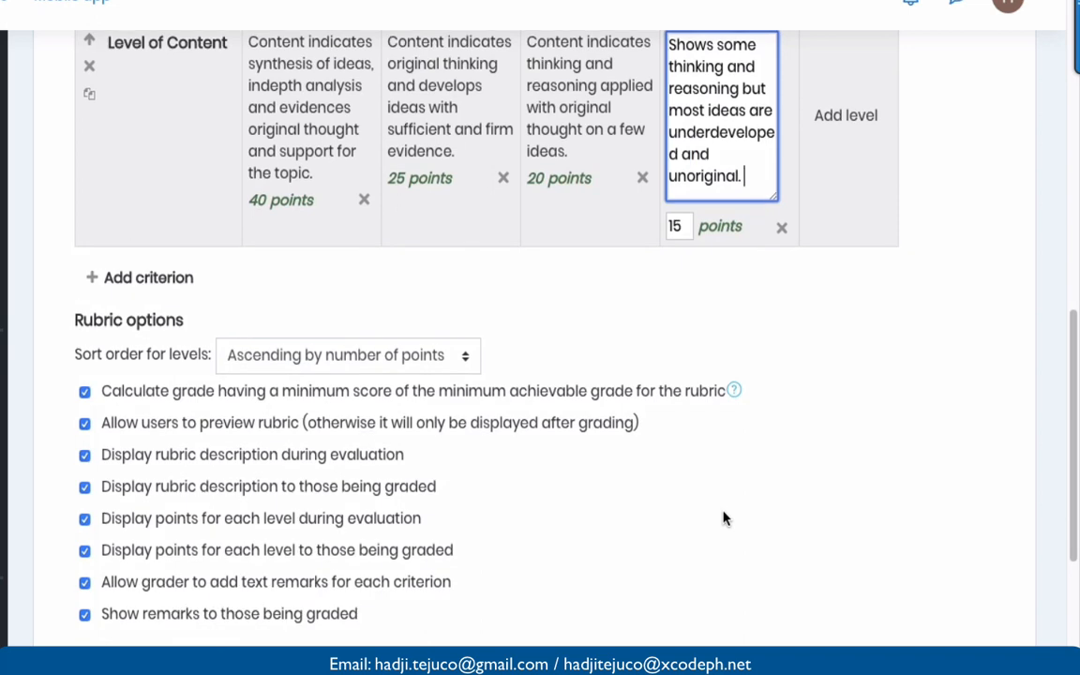
- Finish editing the 15-point level and try to save the rubric as ready for use
click(722, 518)
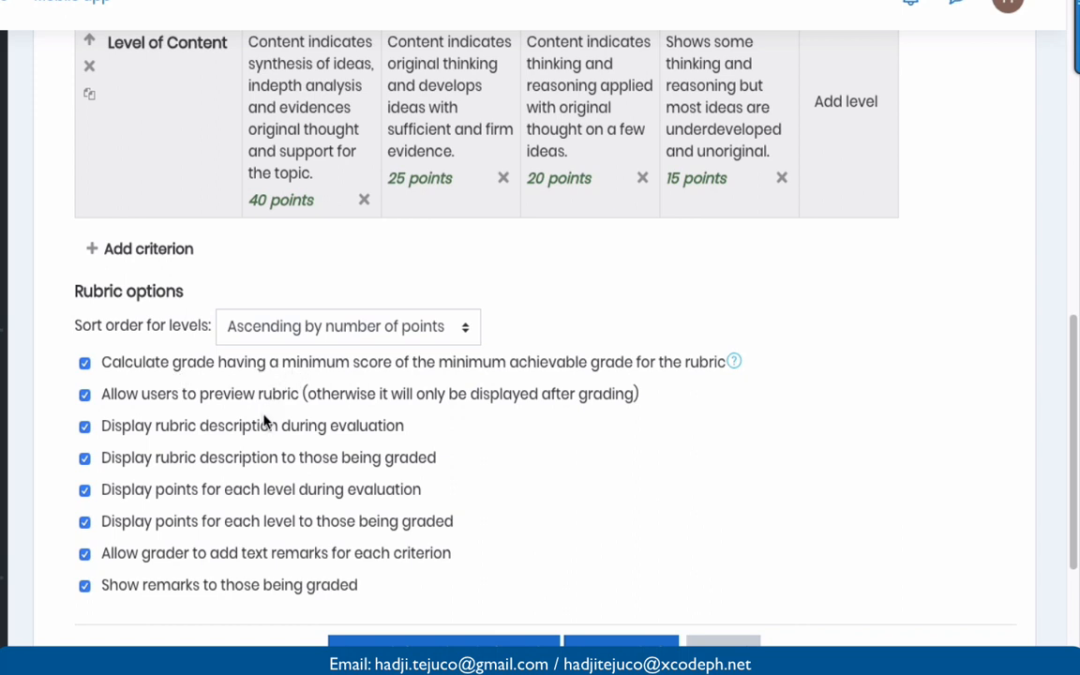
scroll(216, 595, down, 1)
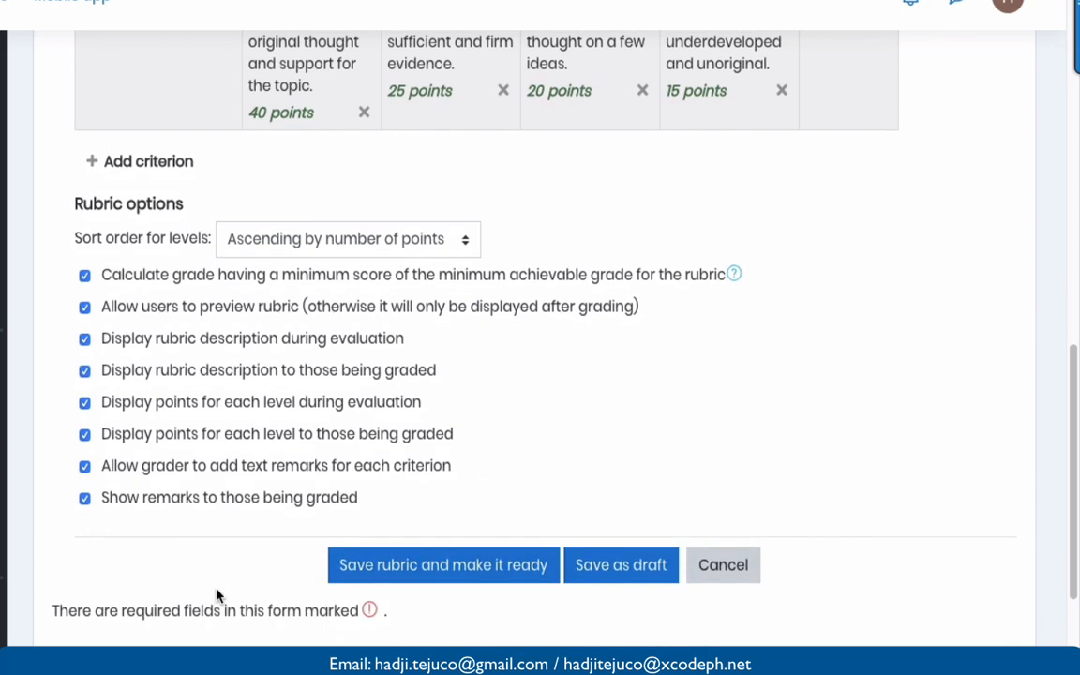
click(427, 565)
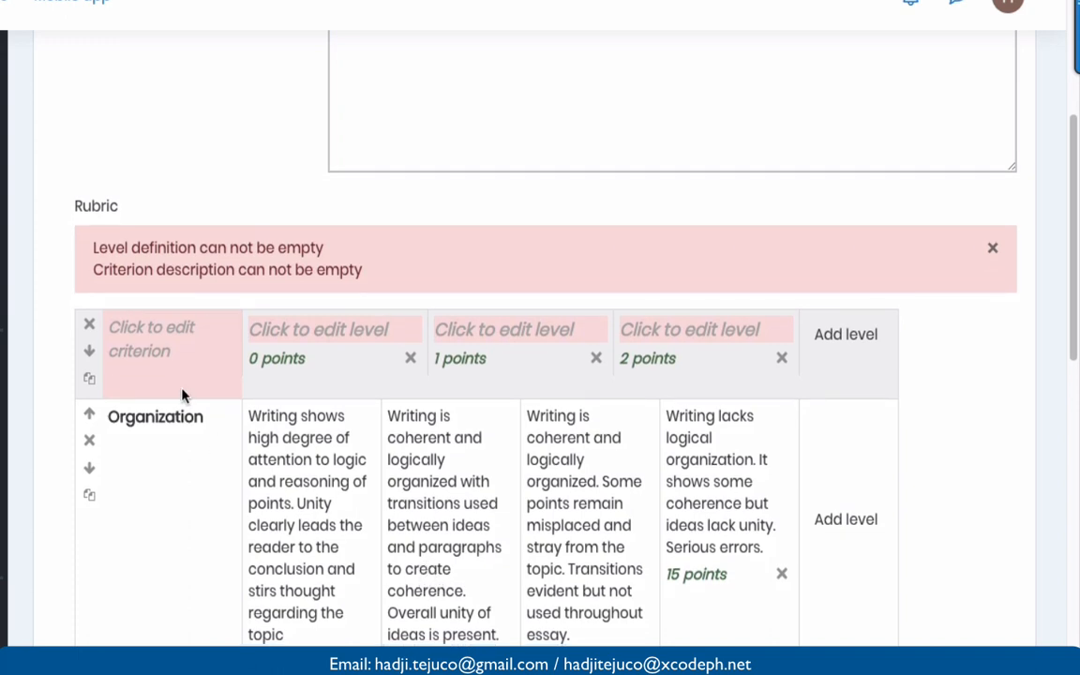
- Delete the empty criterion above Organization from the rubric
click(178, 354)
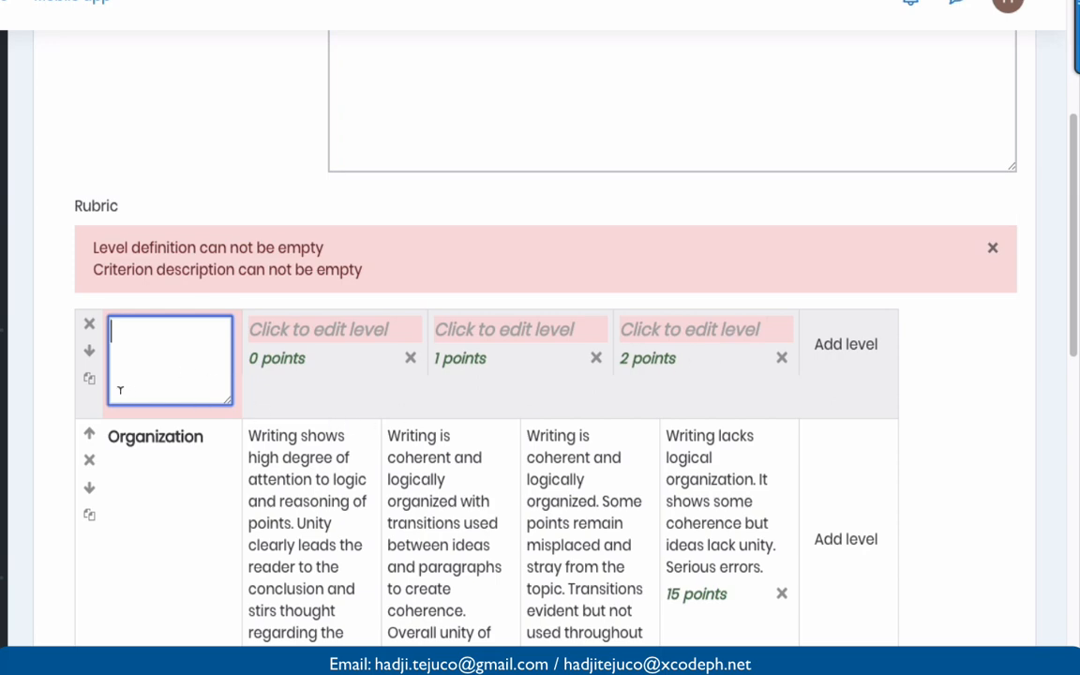
click(89, 324)
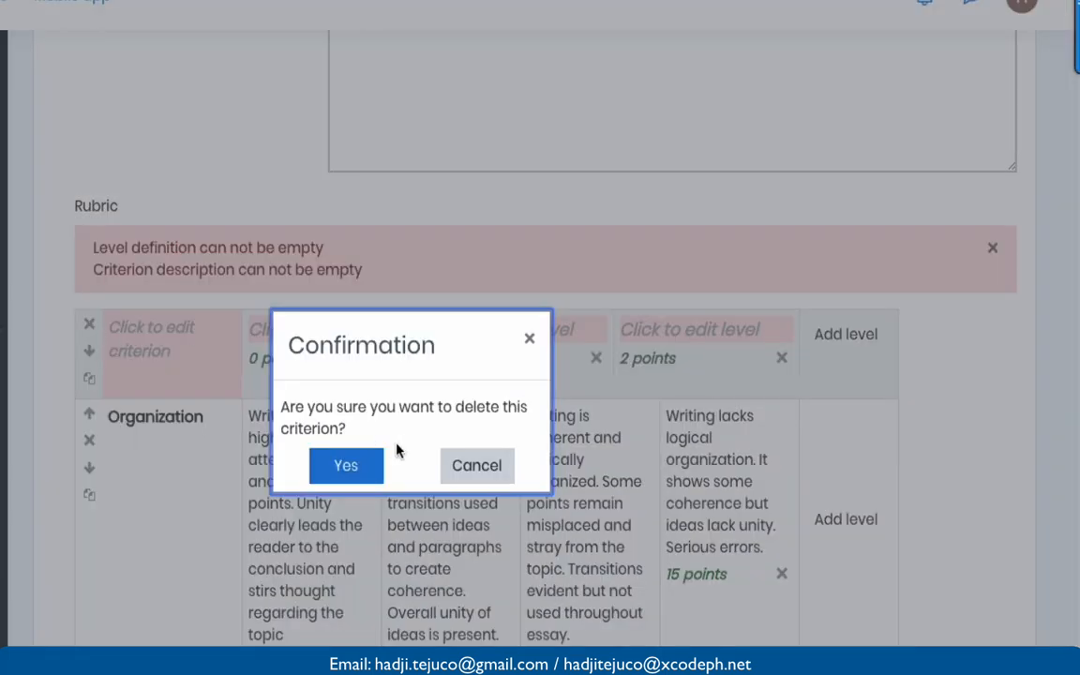
click(345, 466)
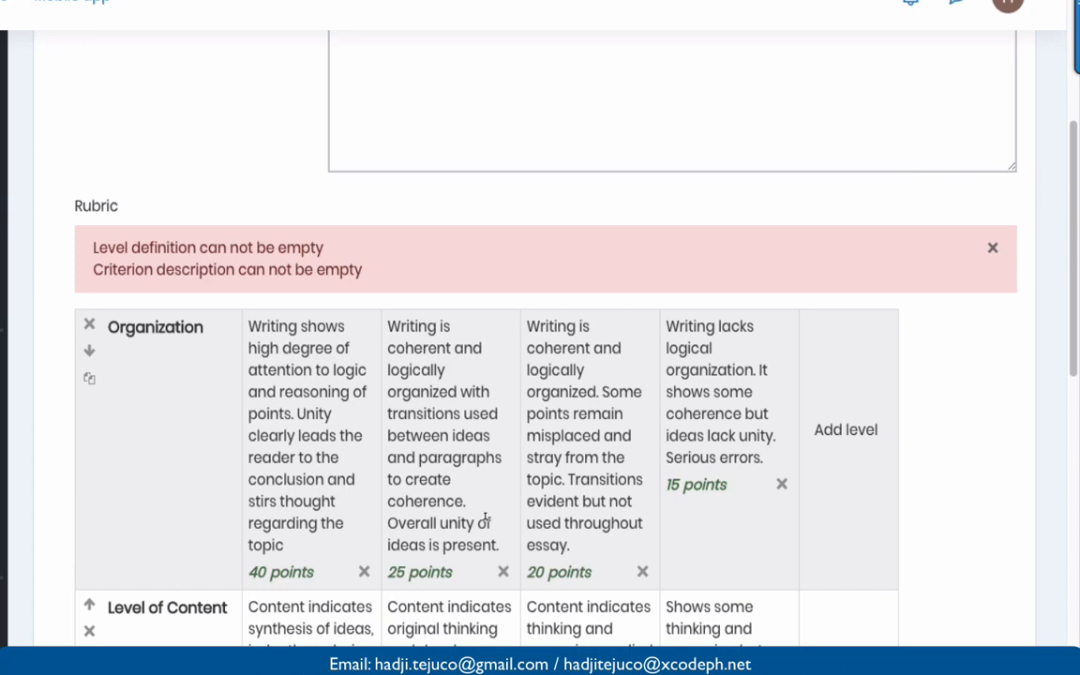
- Save the rubric with its Organization and Level of Content criteria and make it ready
scroll(501, 549, down, 5)
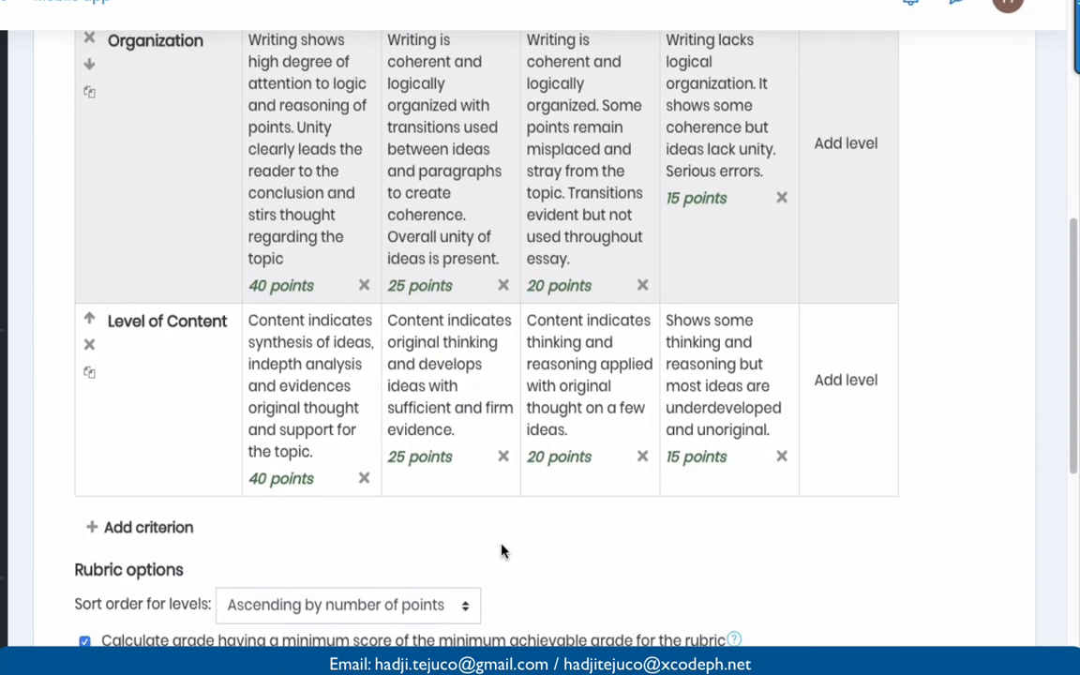
scroll(501, 549, down, 9)
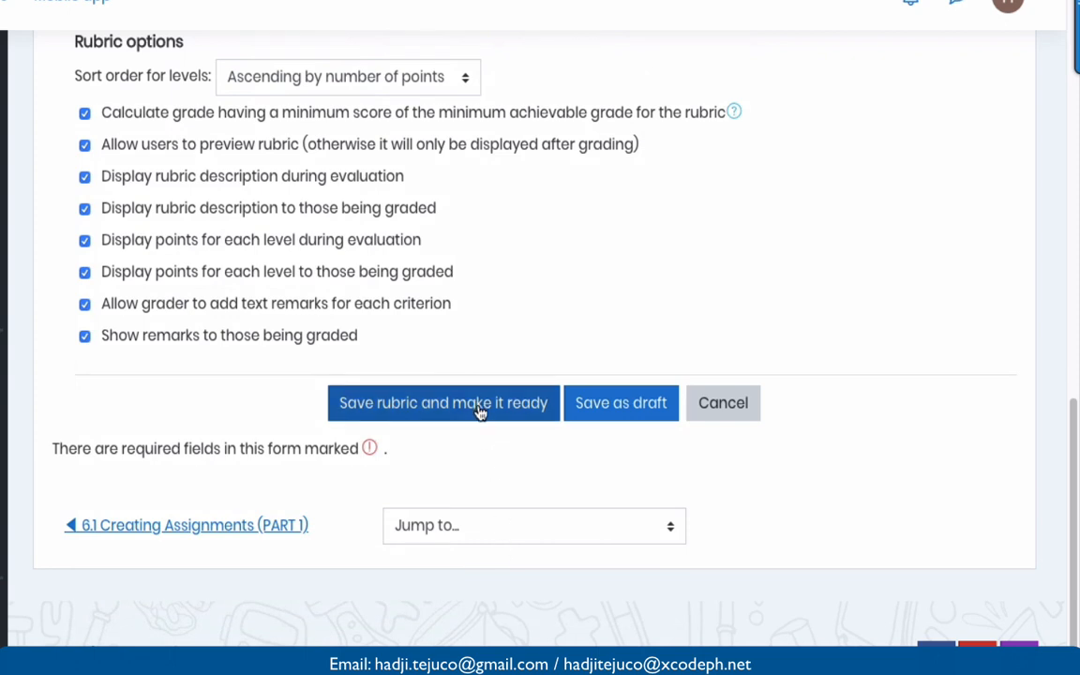
click(480, 411)
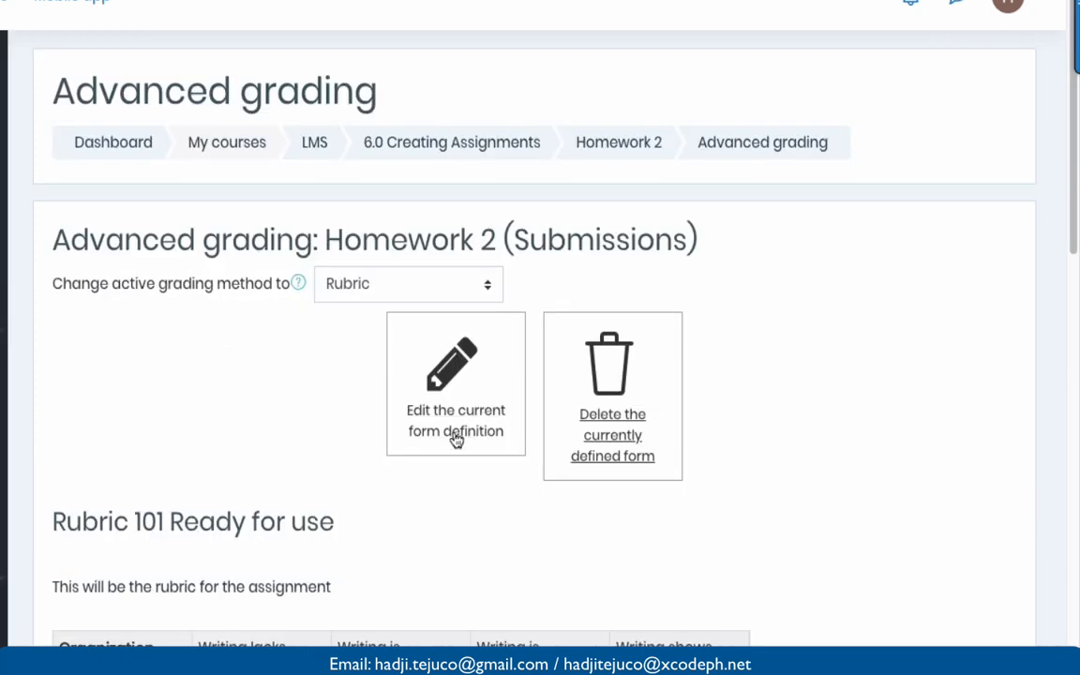
- Look over the saved Rubric 101 and log out of the teacher account
scroll(454, 439, down, 5)
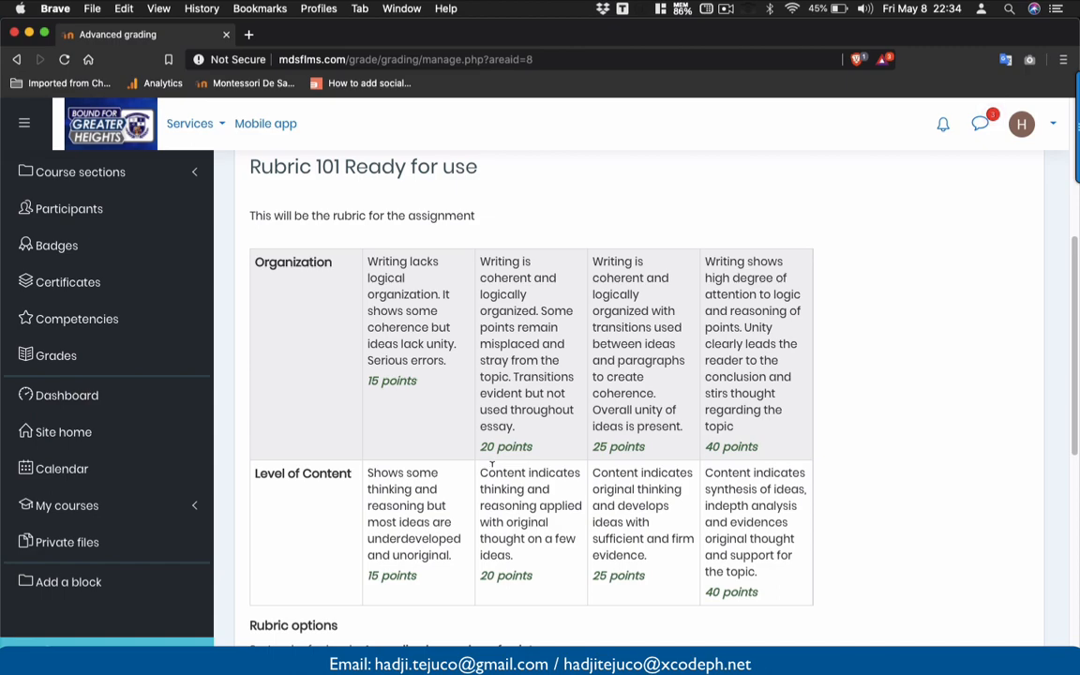
scroll(491, 464, down, 6)
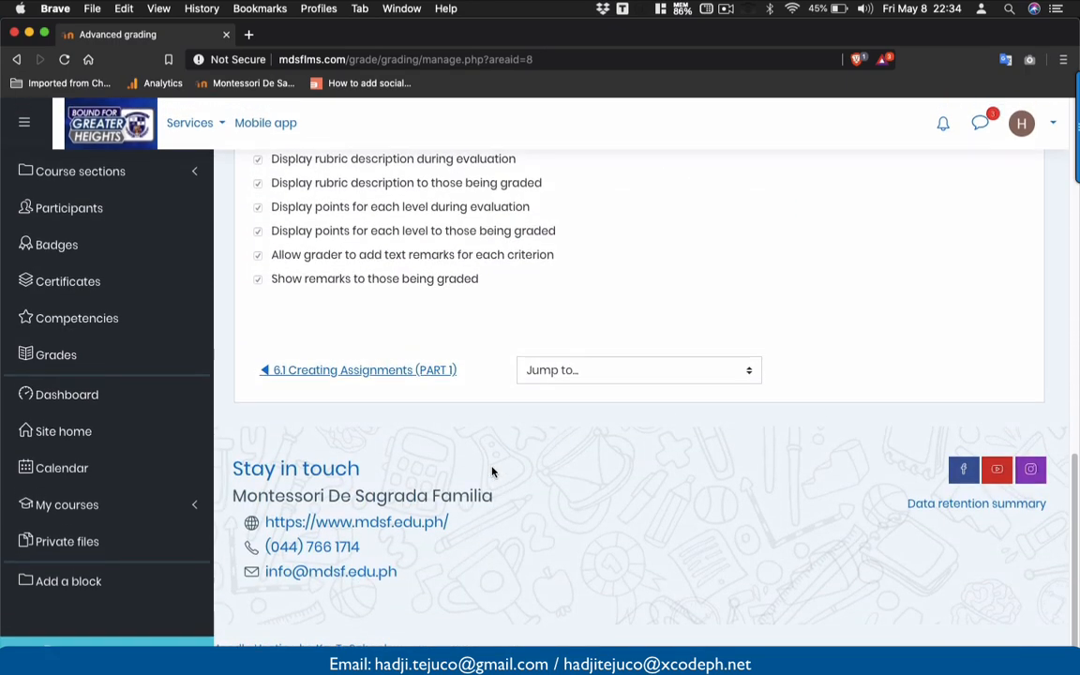
scroll(491, 472, up, 15)
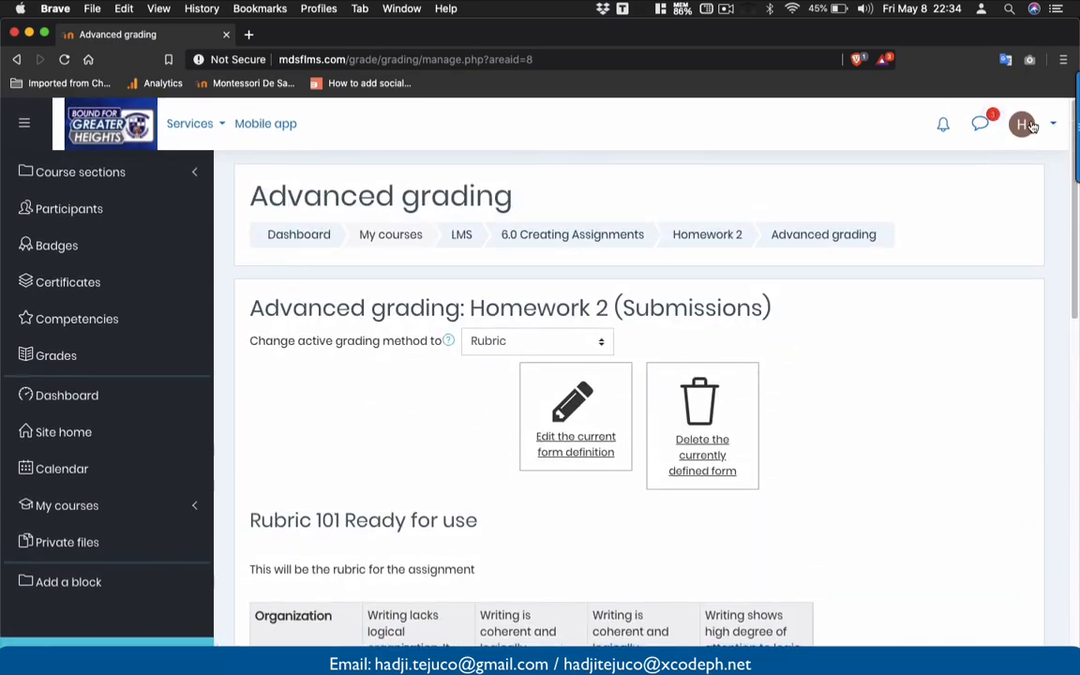
click(1024, 126)
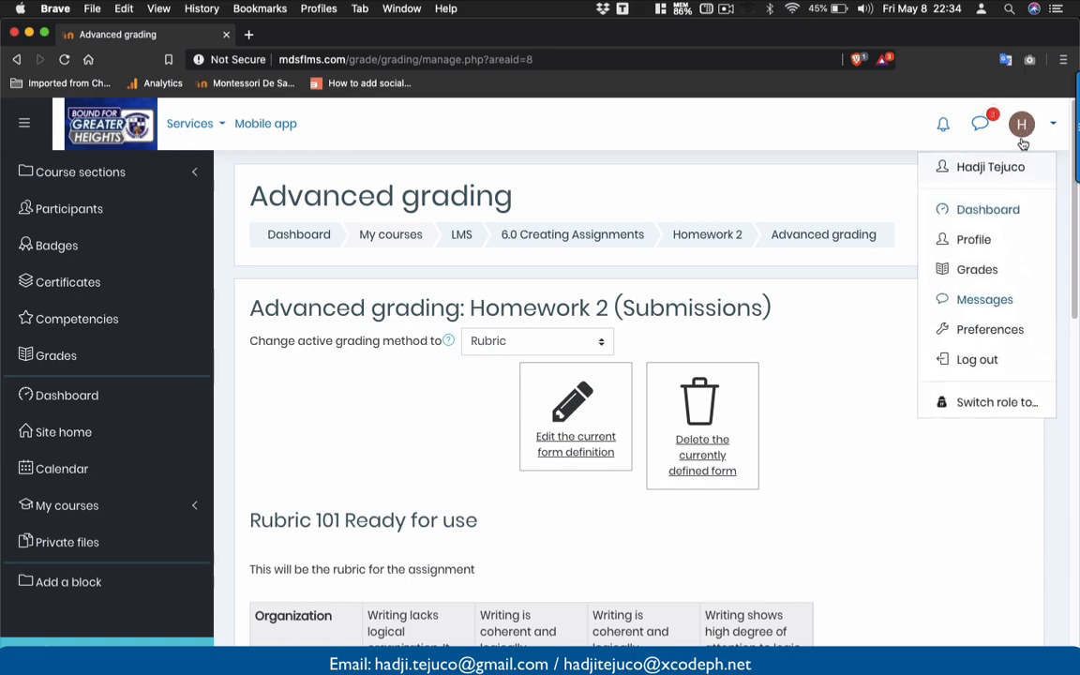
click(966, 360)
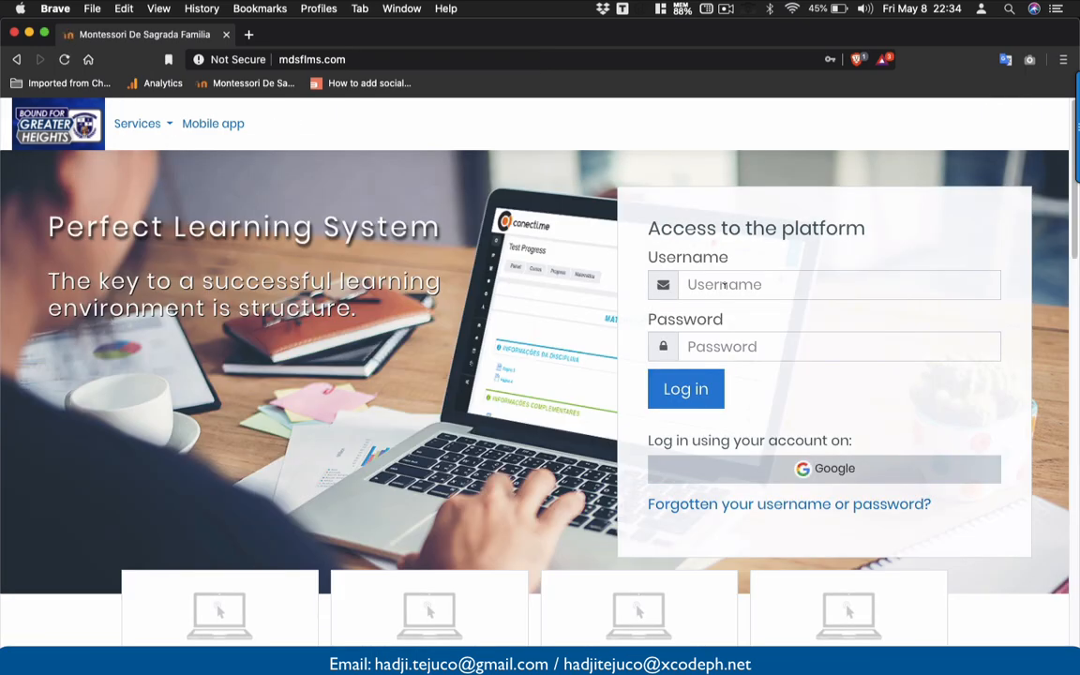
- Log in to the student account with its saved username and password
click(724, 286)
click(710, 448)
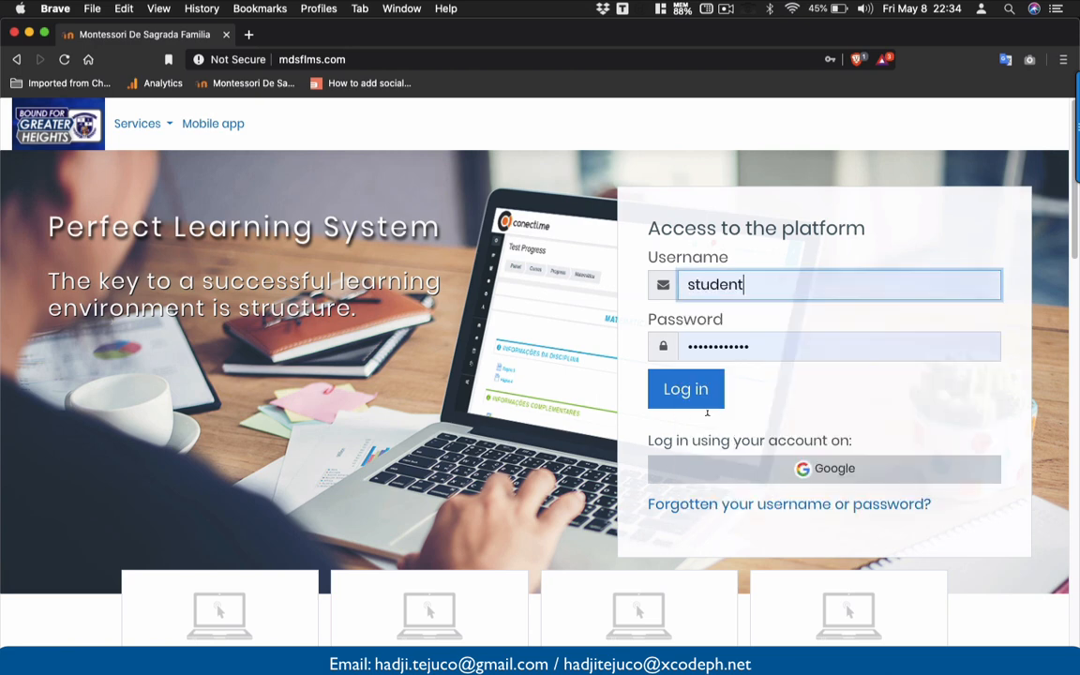
click(699, 390)
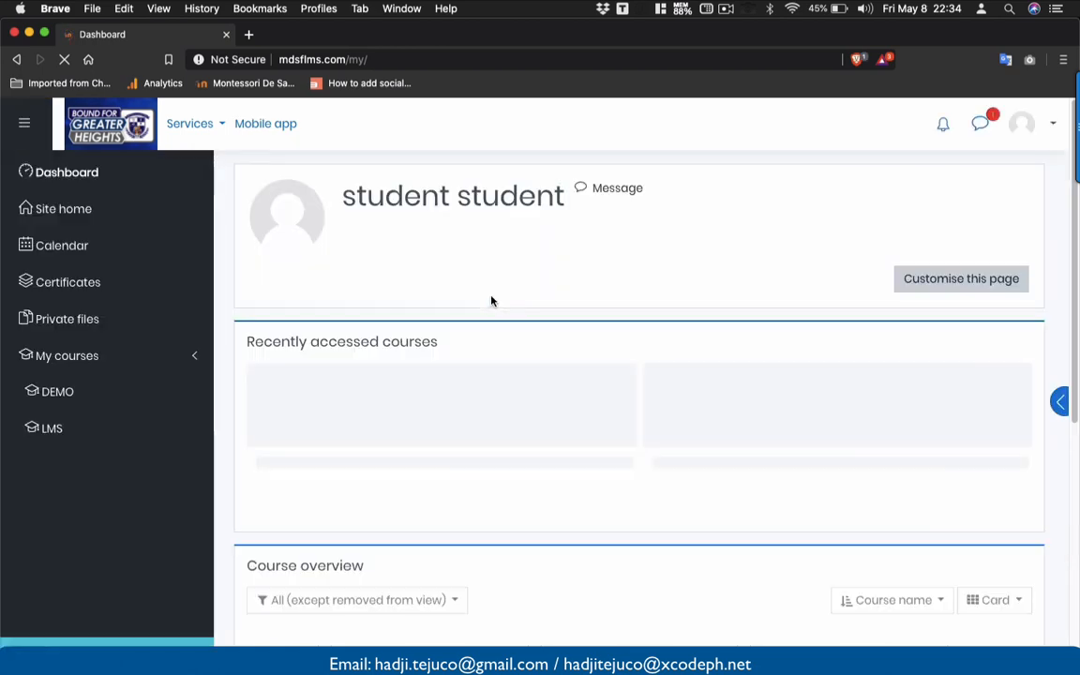
- Log out of the student account and log back in with the teacher's saved username and password
click(1026, 128)
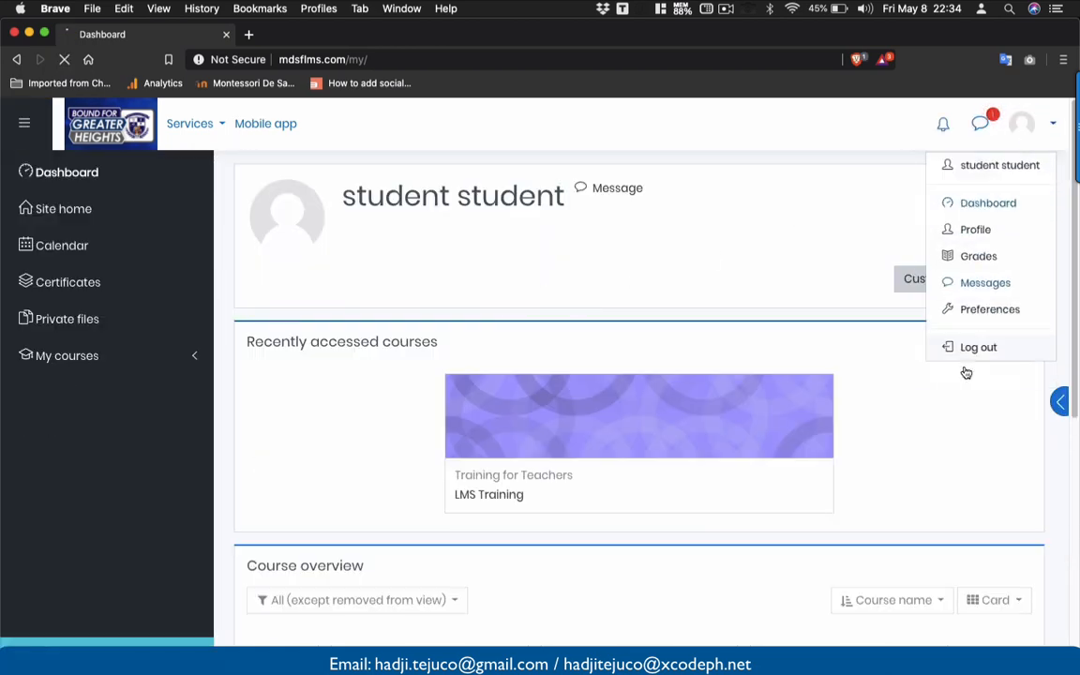
click(966, 370)
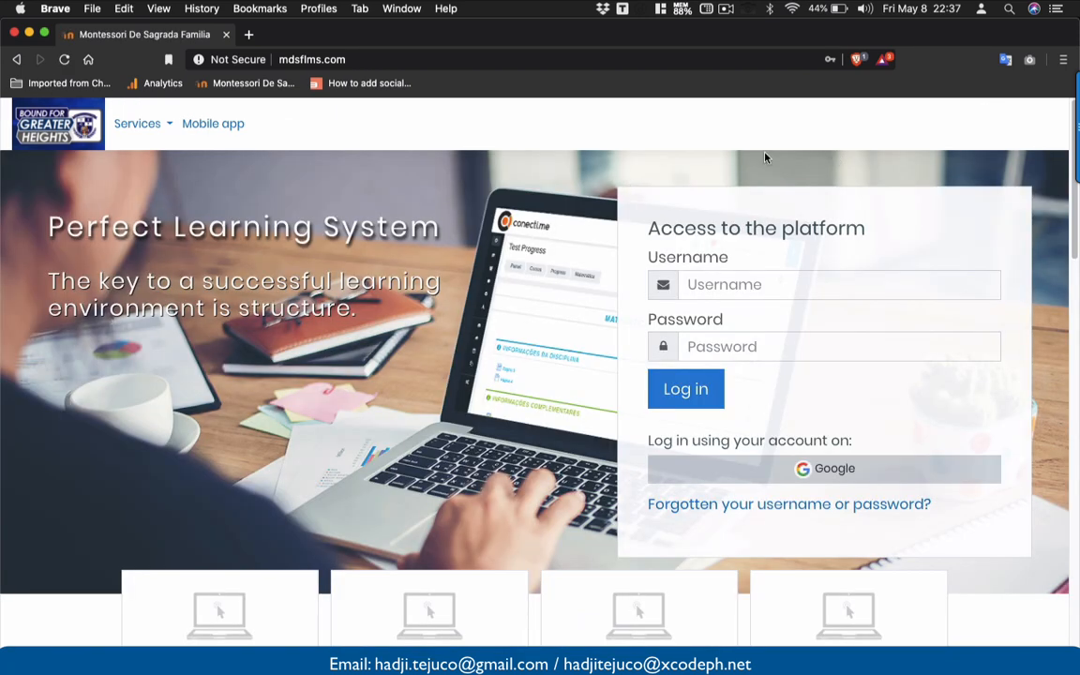
click(717, 286)
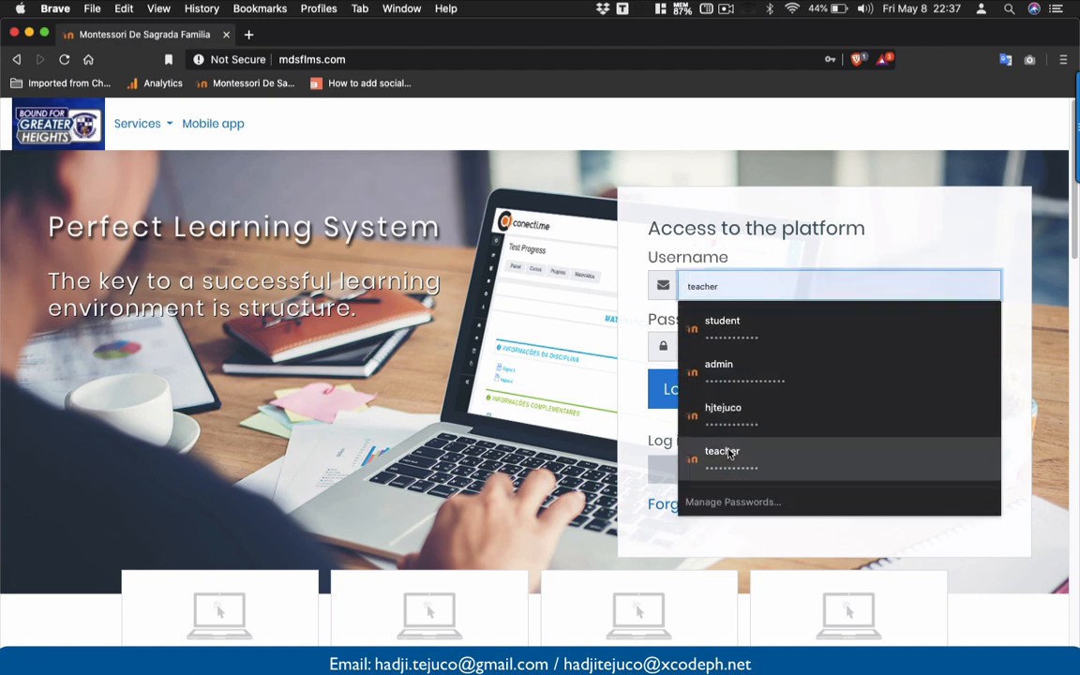
click(764, 456)
click(707, 394)
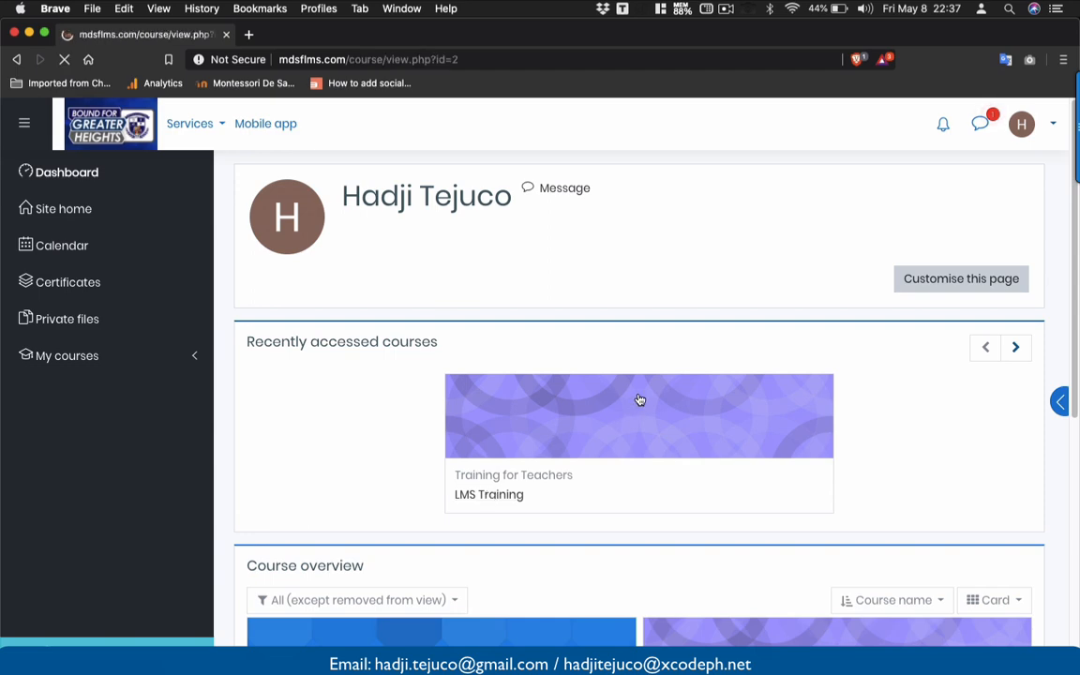
- Open the LMS Training course and turn editing on
scroll(639, 397, down, 3)
scroll(639, 398, up, 6)
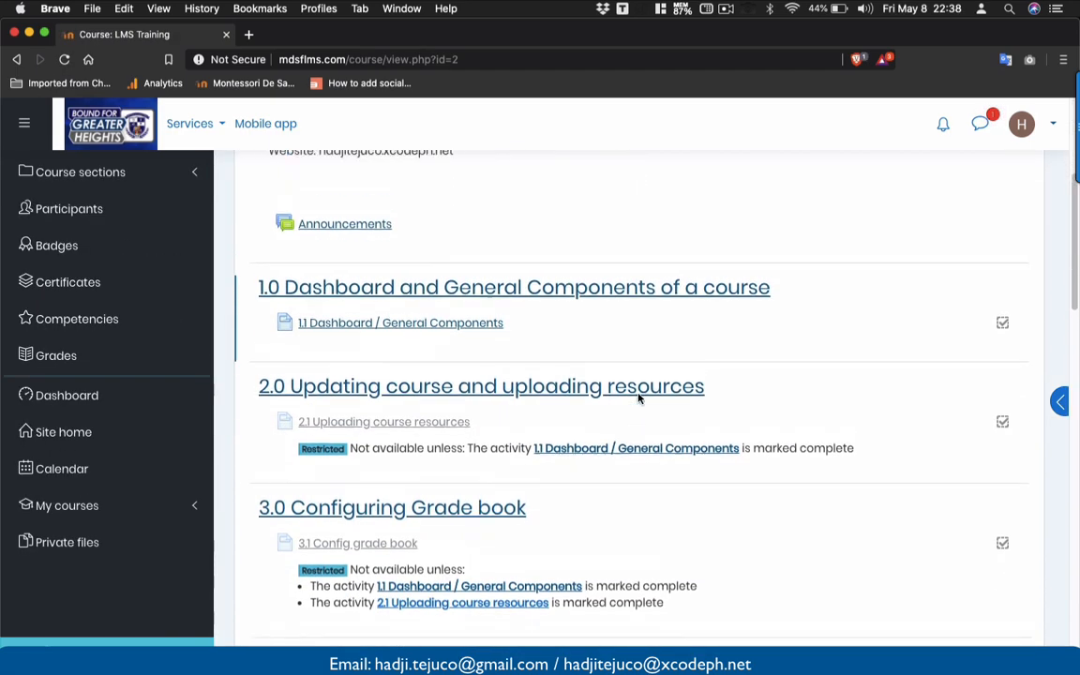
click(1008, 199)
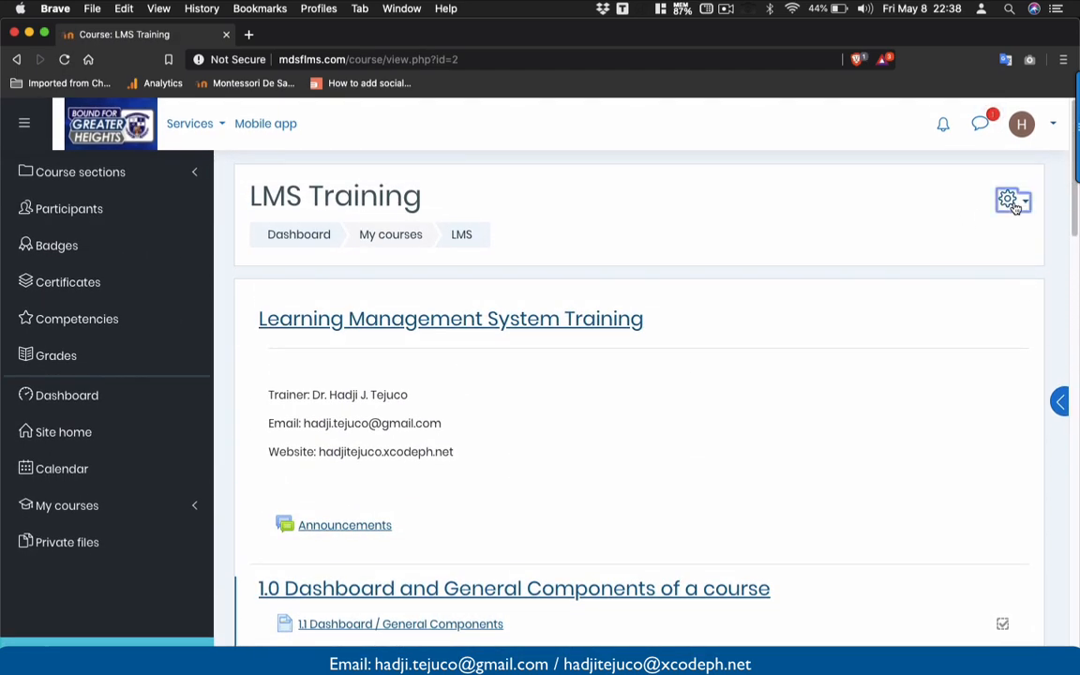
click(947, 252)
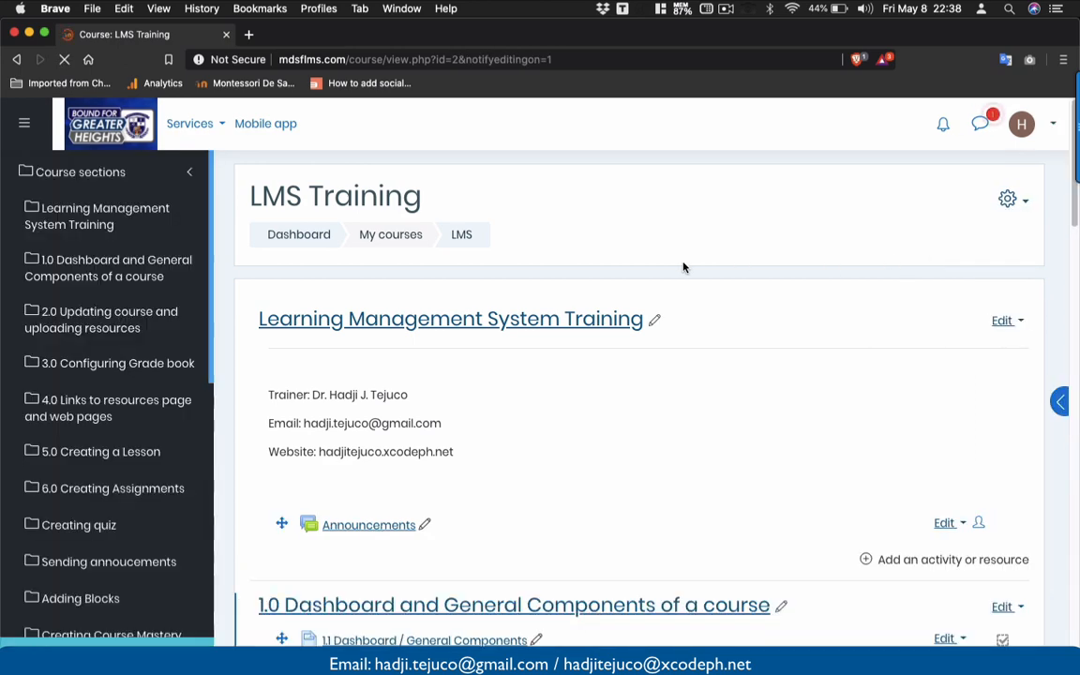
- Make the hidden Homework 2 assignment in section 6.0 Creating Assignments visible to students
scroll(684, 267, down, 3)
scroll(683, 267, down, 20)
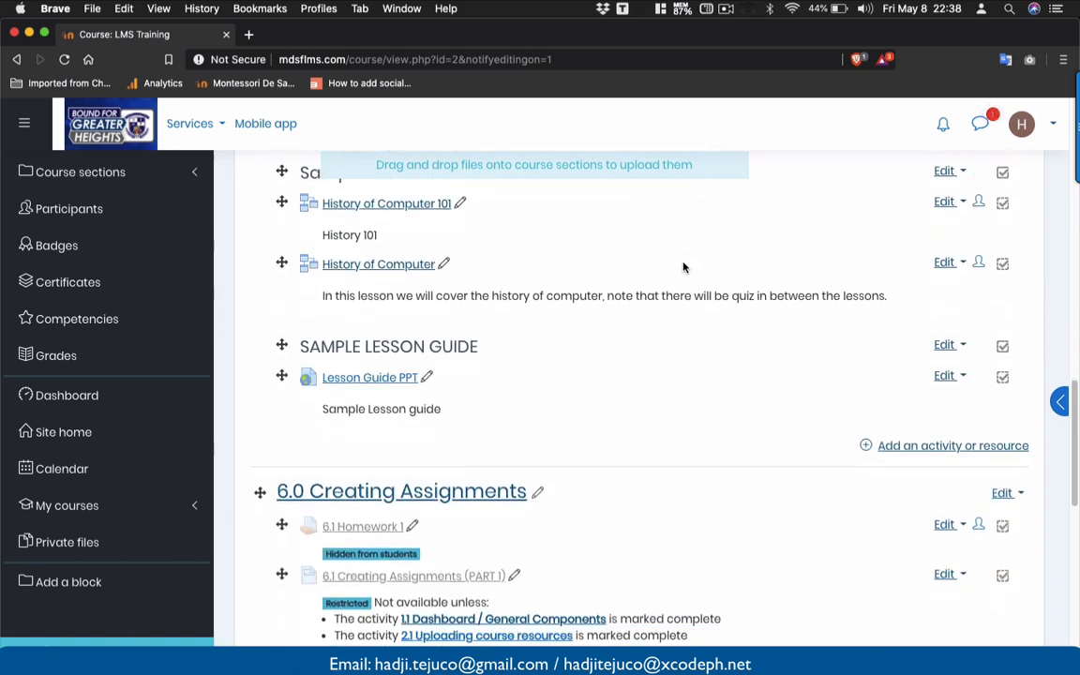
scroll(684, 268, down, 2)
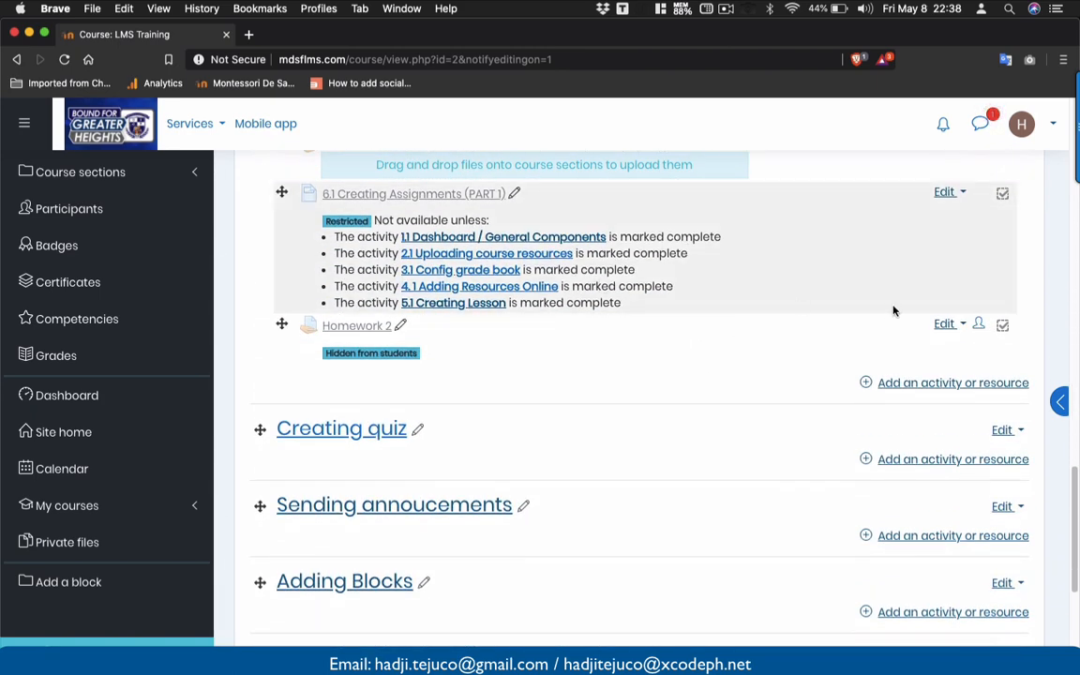
click(949, 324)
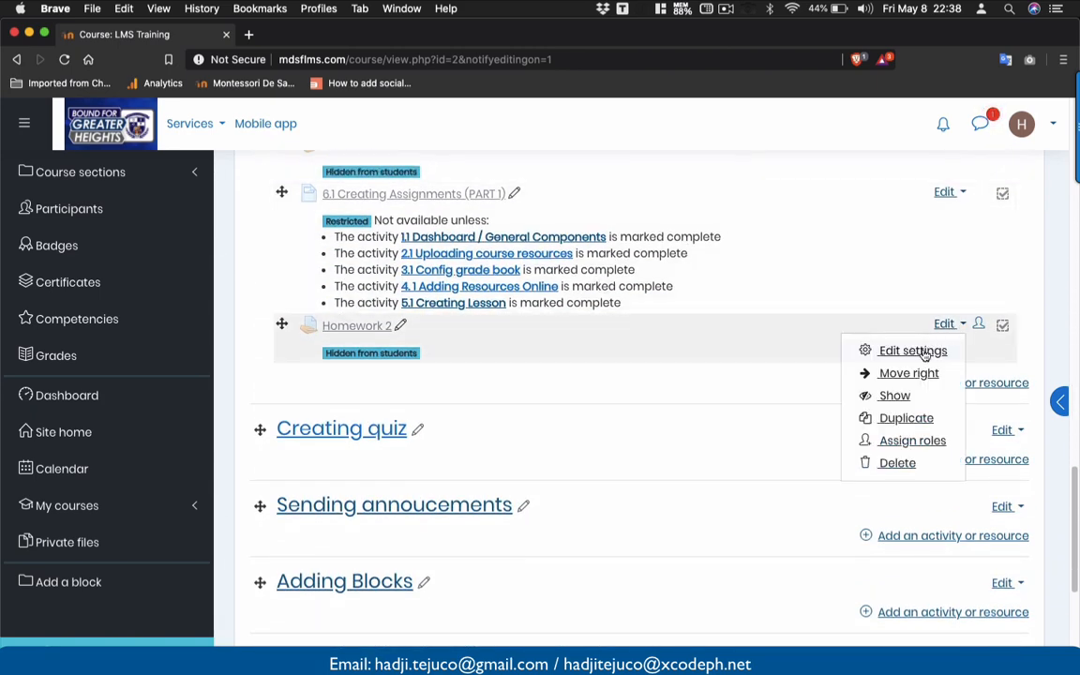
click(895, 396)
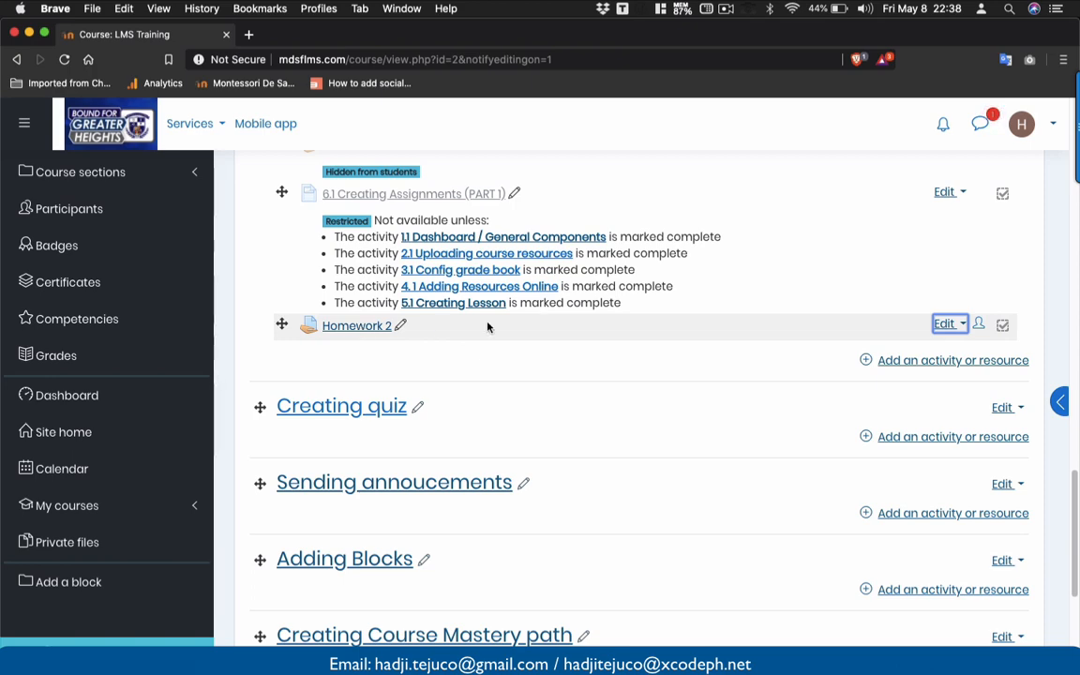
- Log out of the teacher account and log in with the student's saved username and password
scroll(550, 325, up, 5)
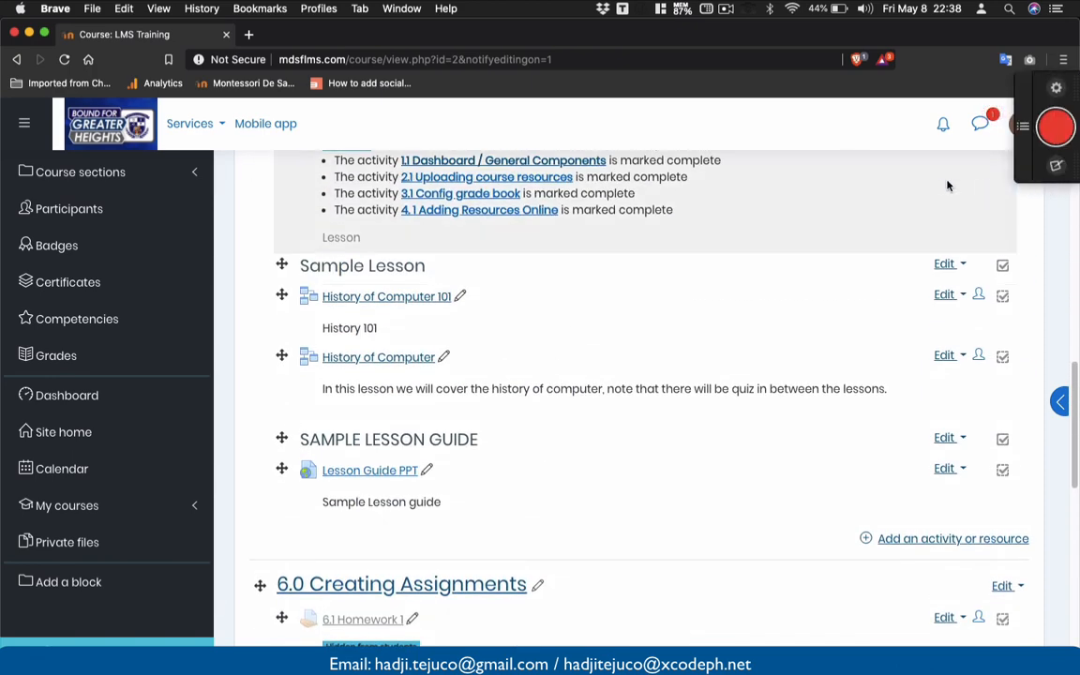
click(1022, 123)
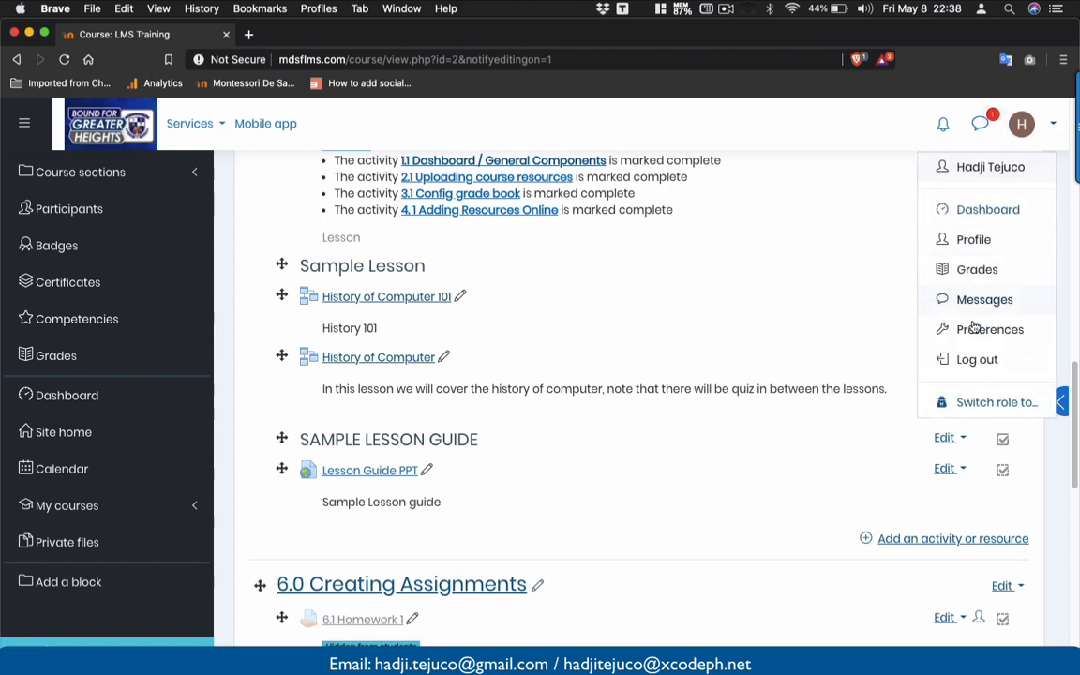
click(947, 359)
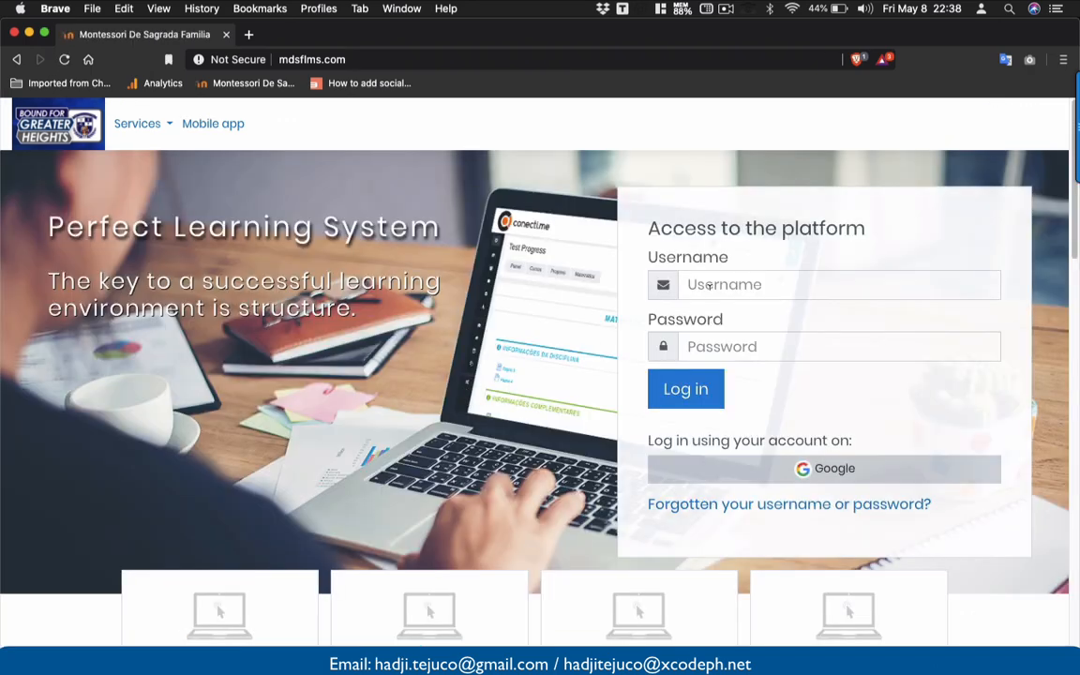
click(710, 287)
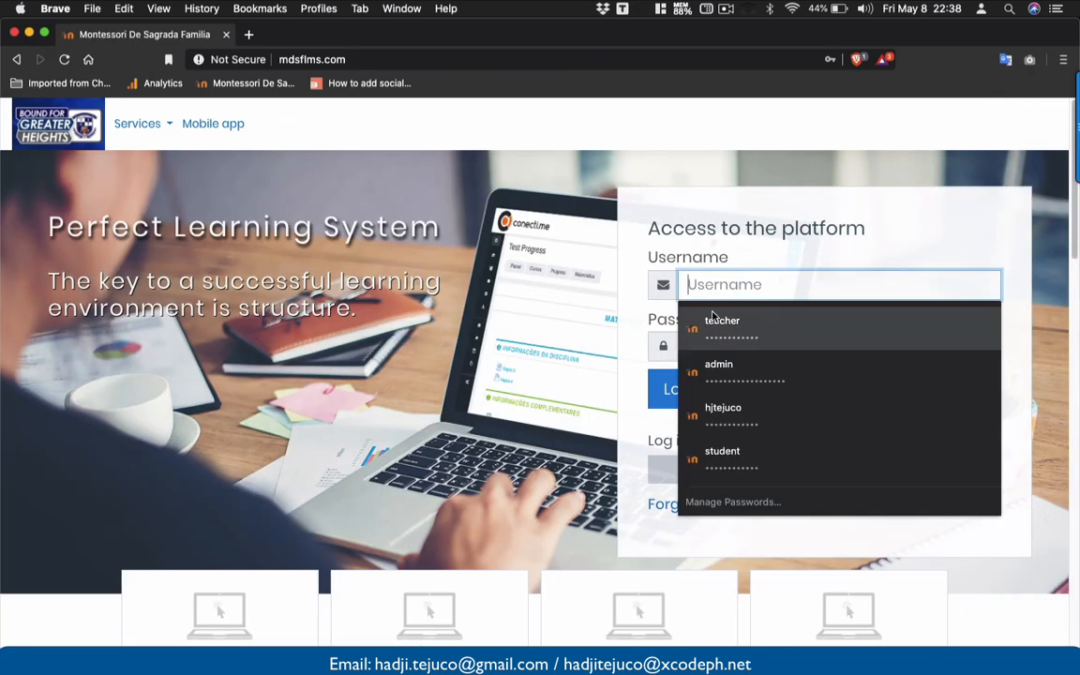
click(725, 456)
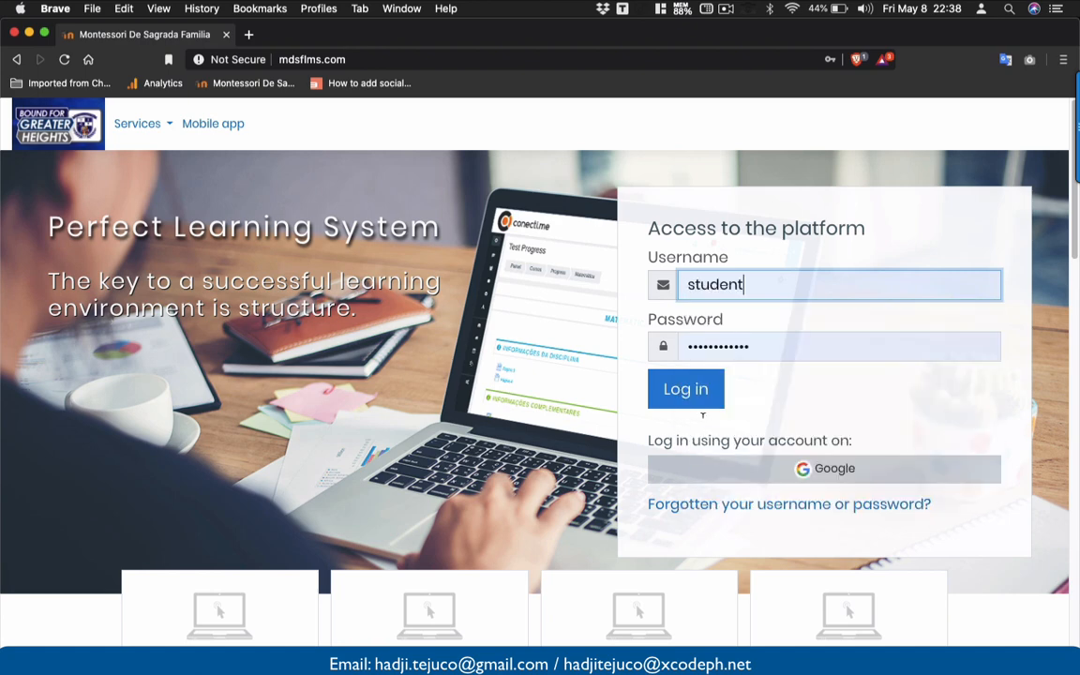
click(691, 390)
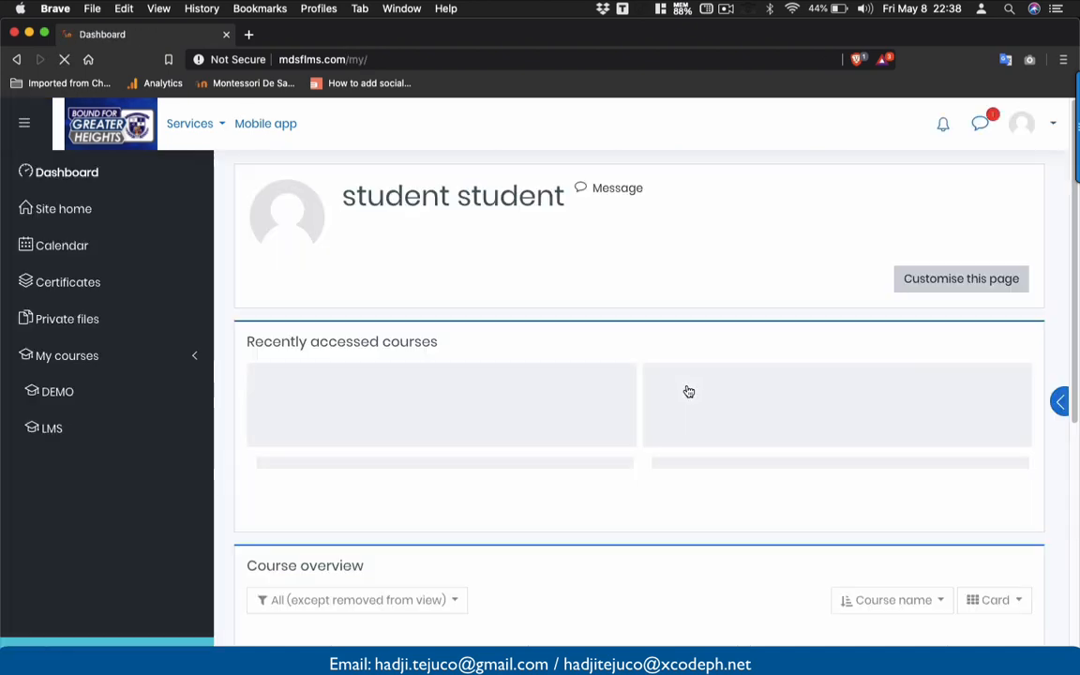
- Open the LMS Training course from the student's dashboard
scroll(537, 351, down, 10)
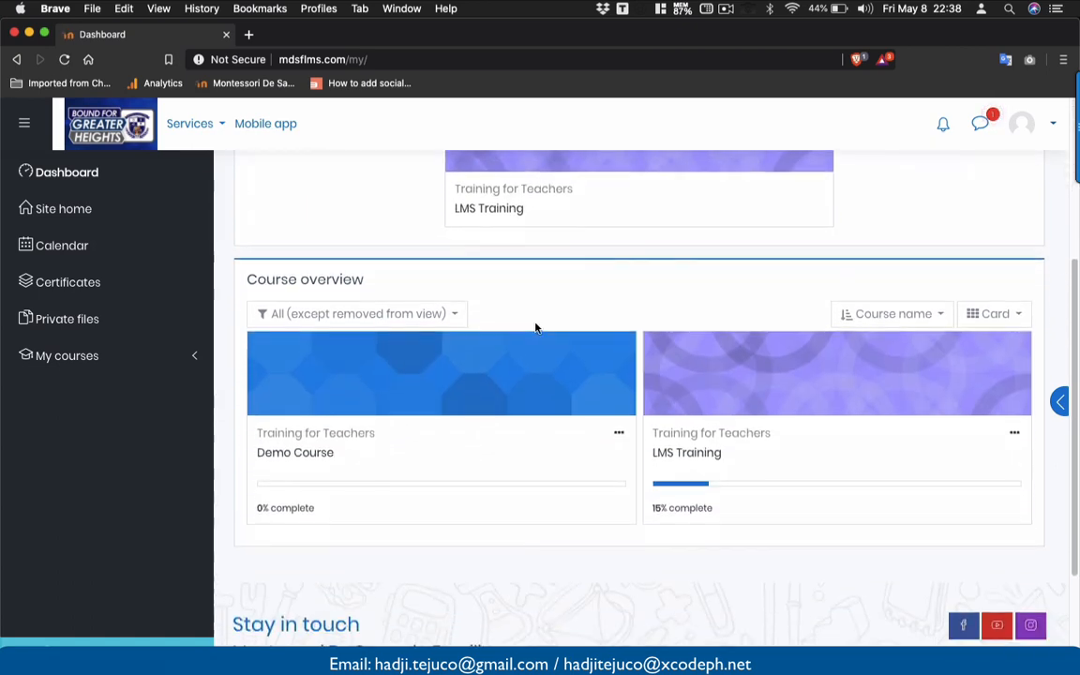
scroll(484, 317, up, 5)
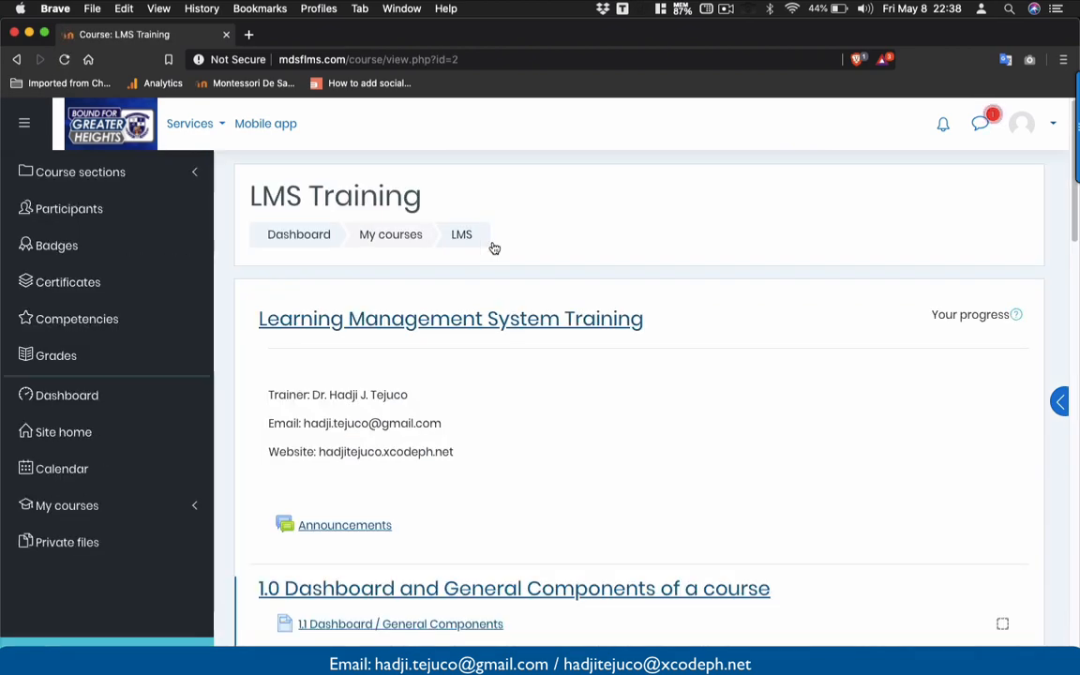
- Open the Homework 2 assignment in section 6.0 Creating Assignments
scroll(494, 247, down, 15)
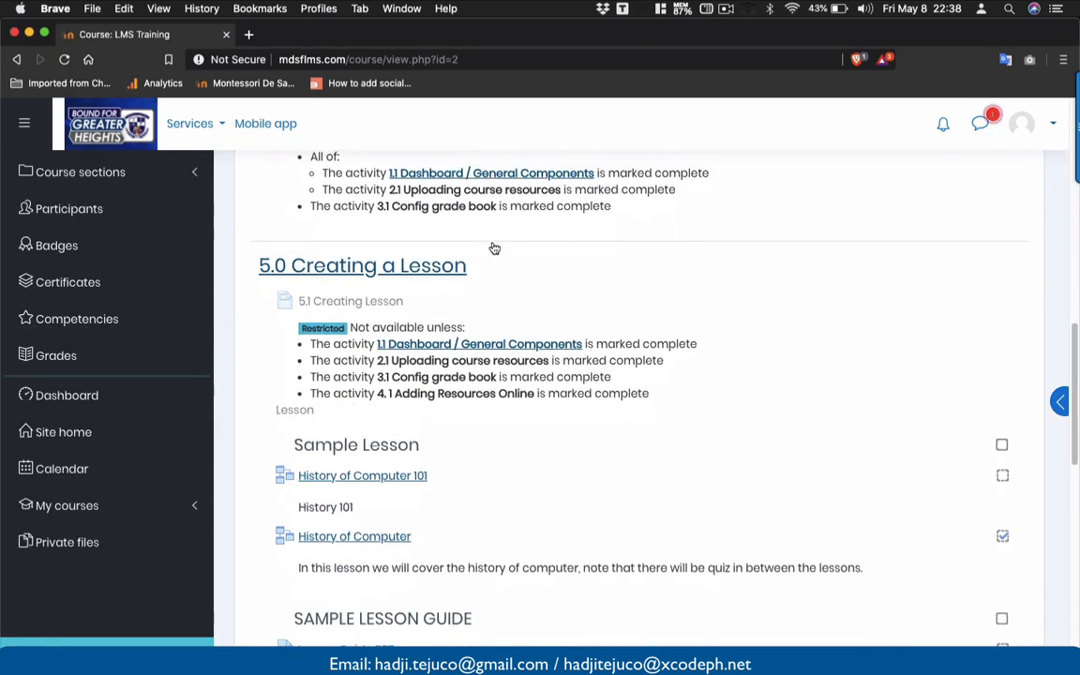
scroll(495, 248, down, 15)
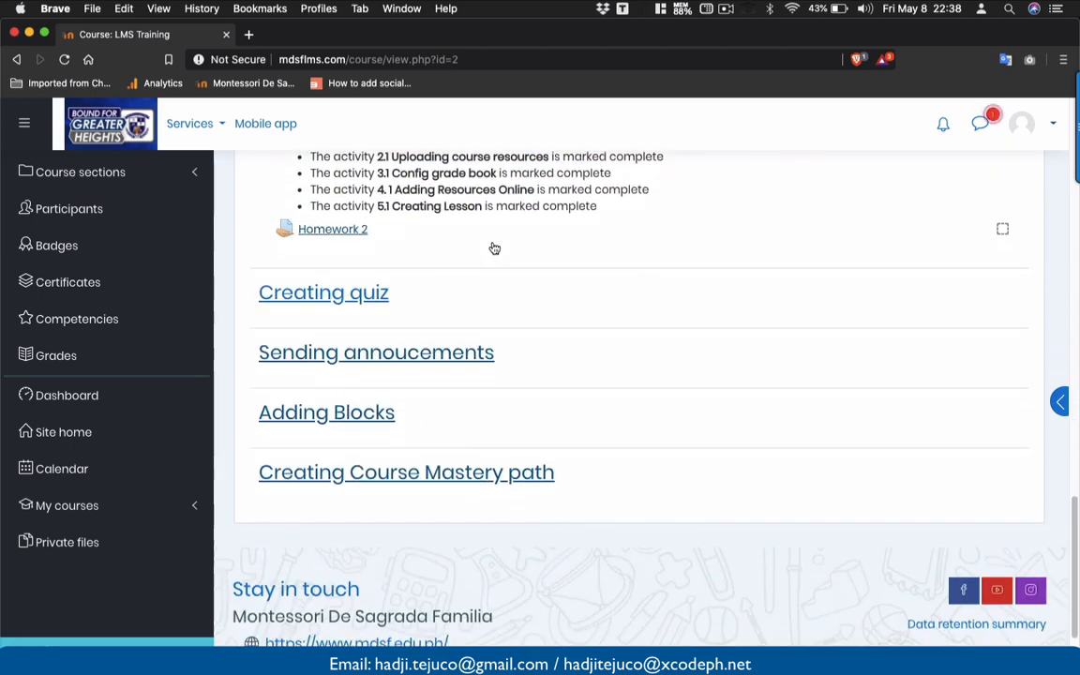
scroll(494, 247, up, 2)
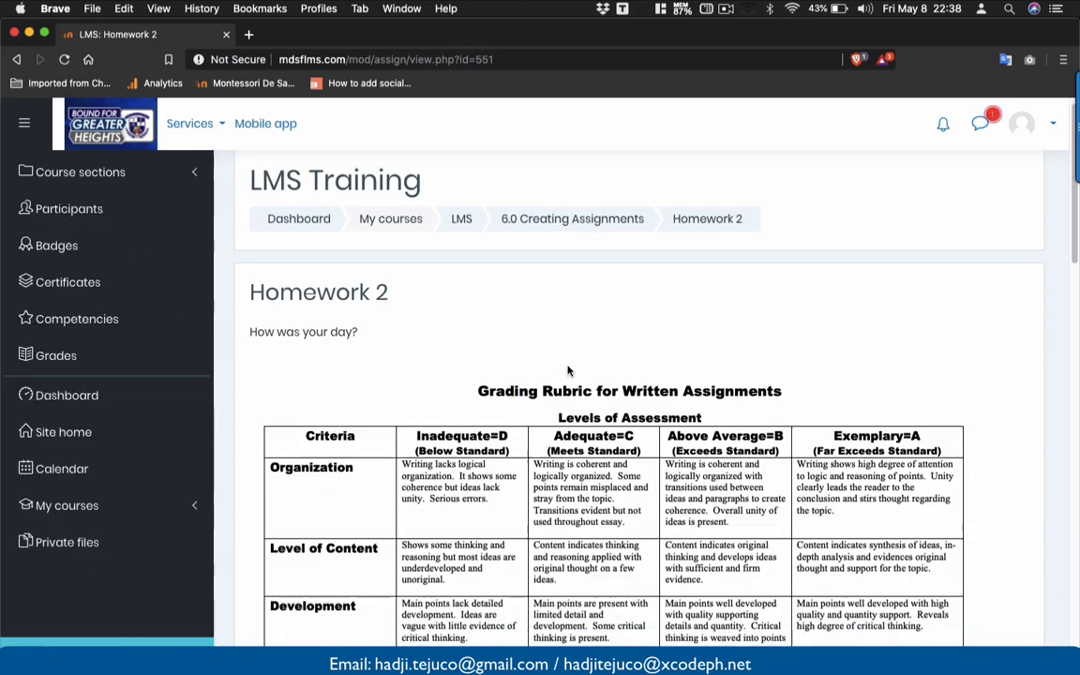
- Review the Homework 2 question, the grading rubric image, the submission status and the grading criteria with their points
scroll(553, 366, down, 1)
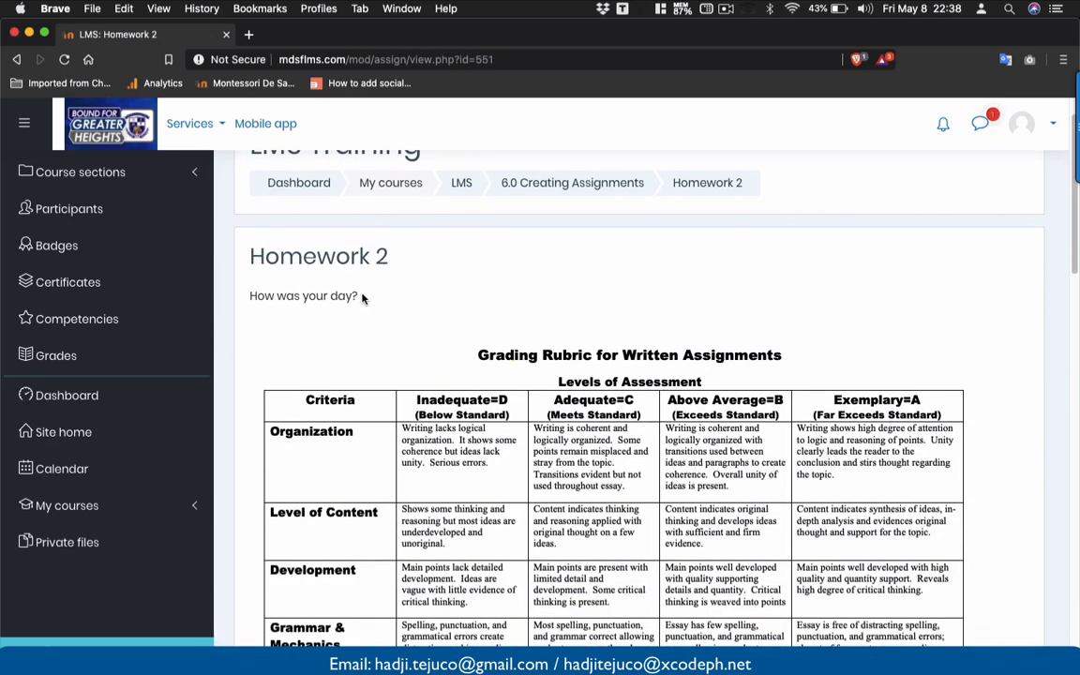
drag(359, 295, 250, 295)
scroll(435, 382, down, 4)
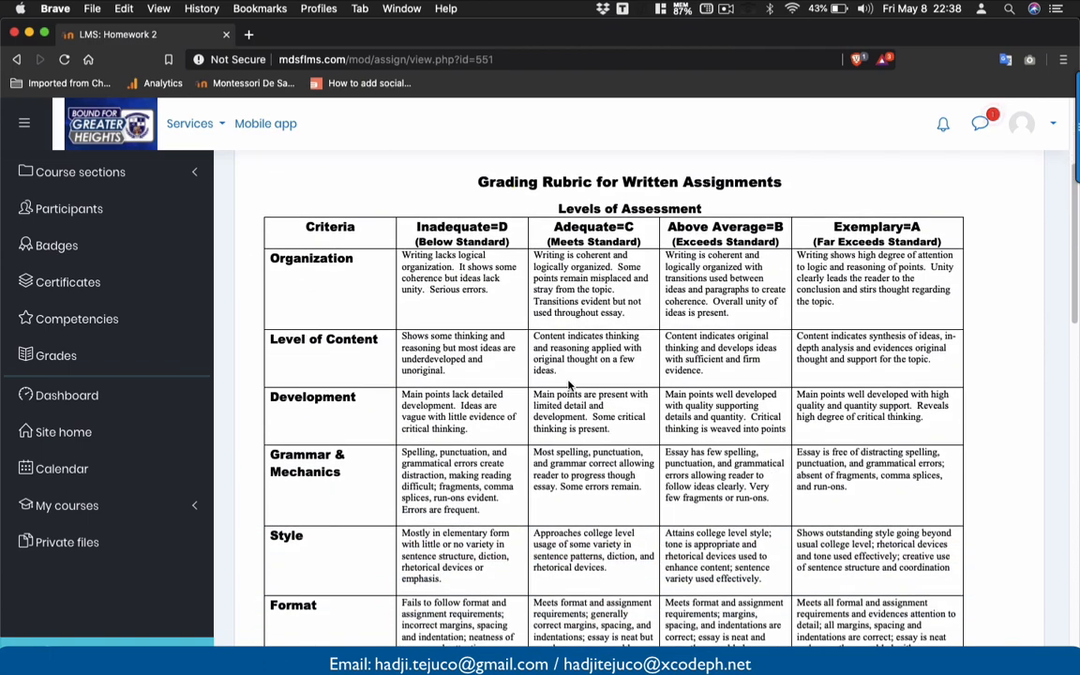
scroll(568, 384, down, 8)
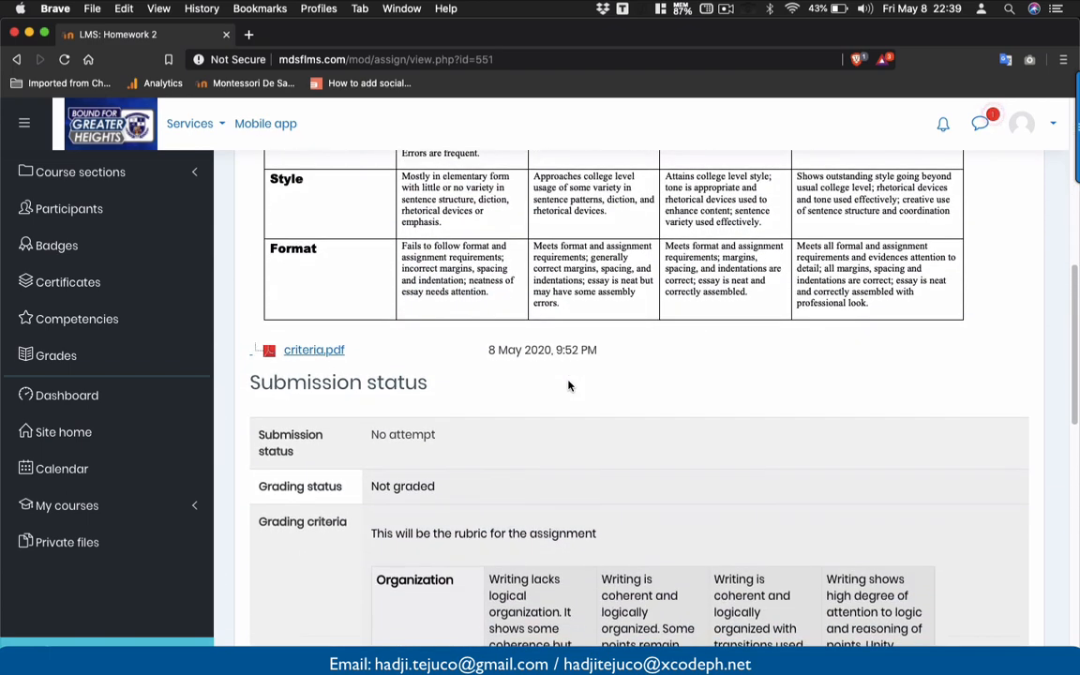
scroll(568, 384, down, 3)
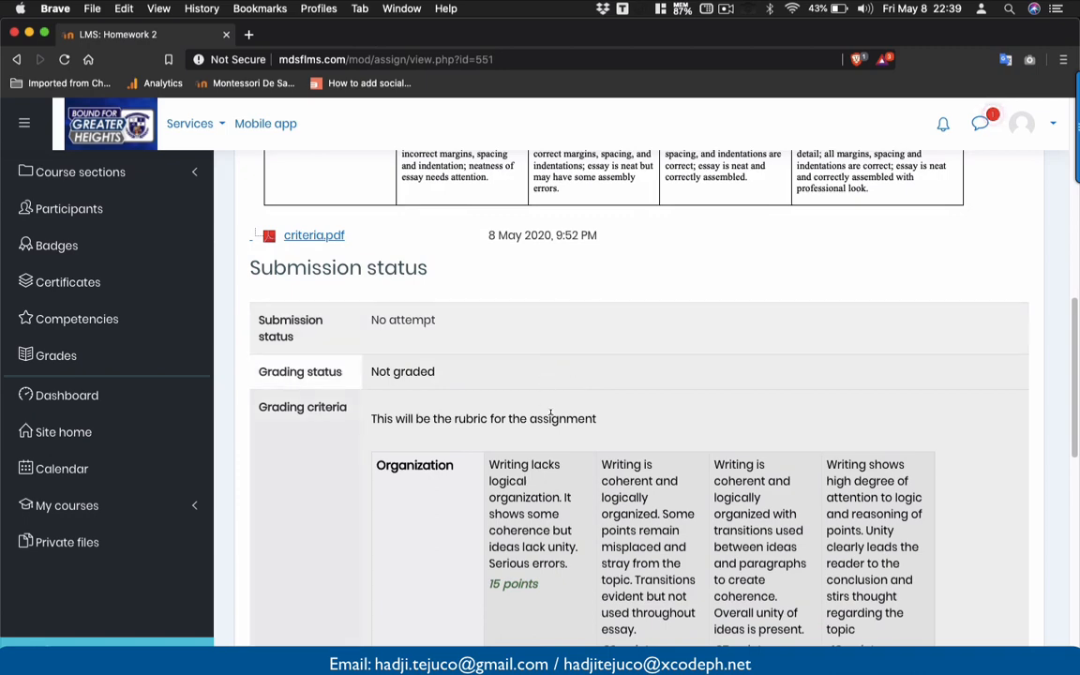
scroll(551, 414, down, 3)
scroll(581, 356, up, 7)
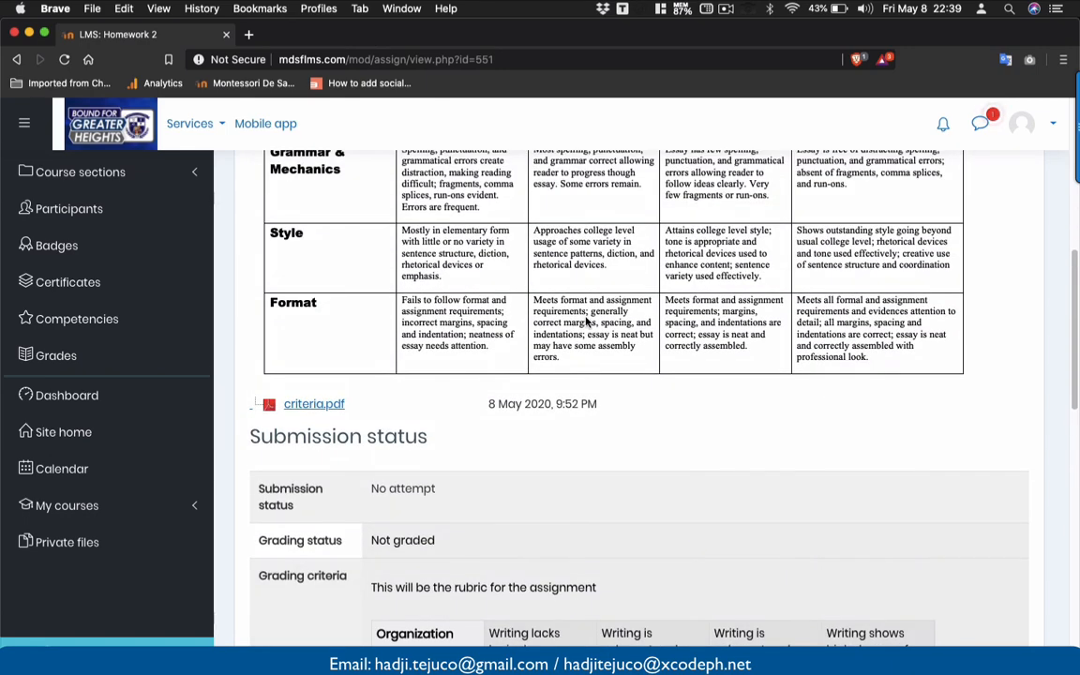
scroll(583, 319, down, 6)
scroll(530, 365, down, 2)
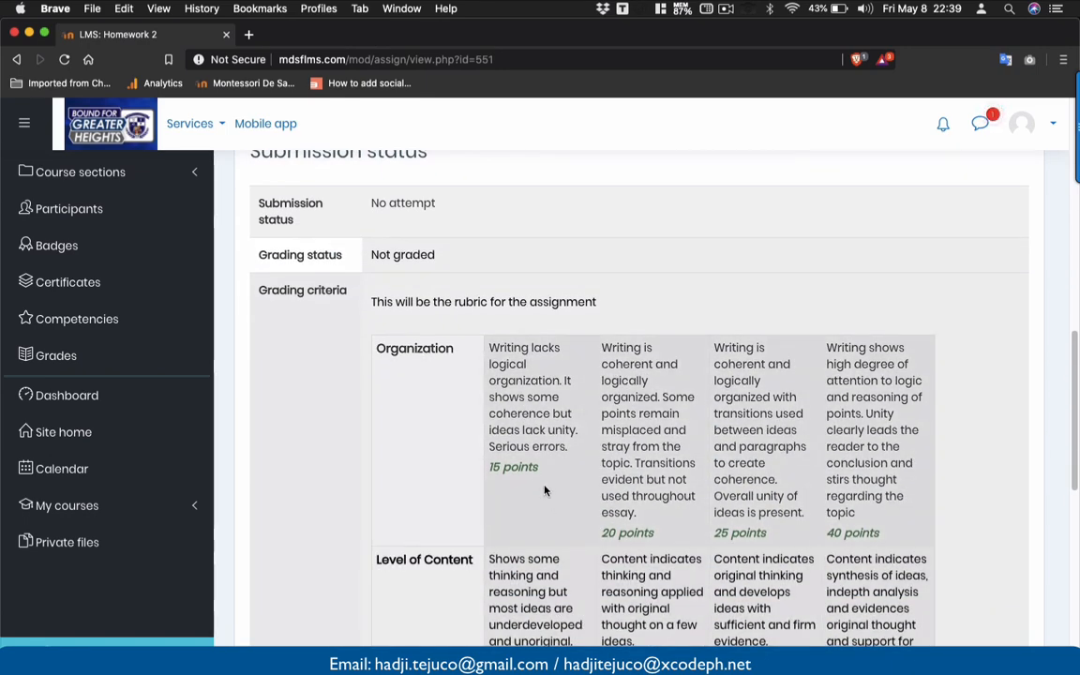
scroll(545, 489, down, 6)
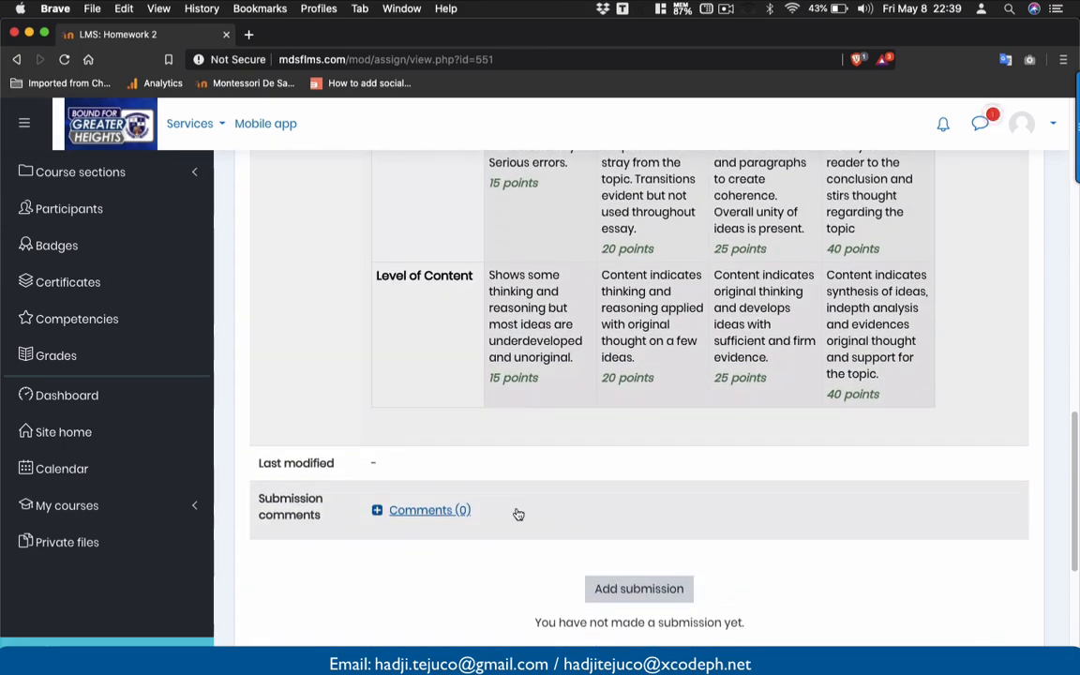
- Start a new submission for Homework 2 and bring up its online text form
click(607, 588)
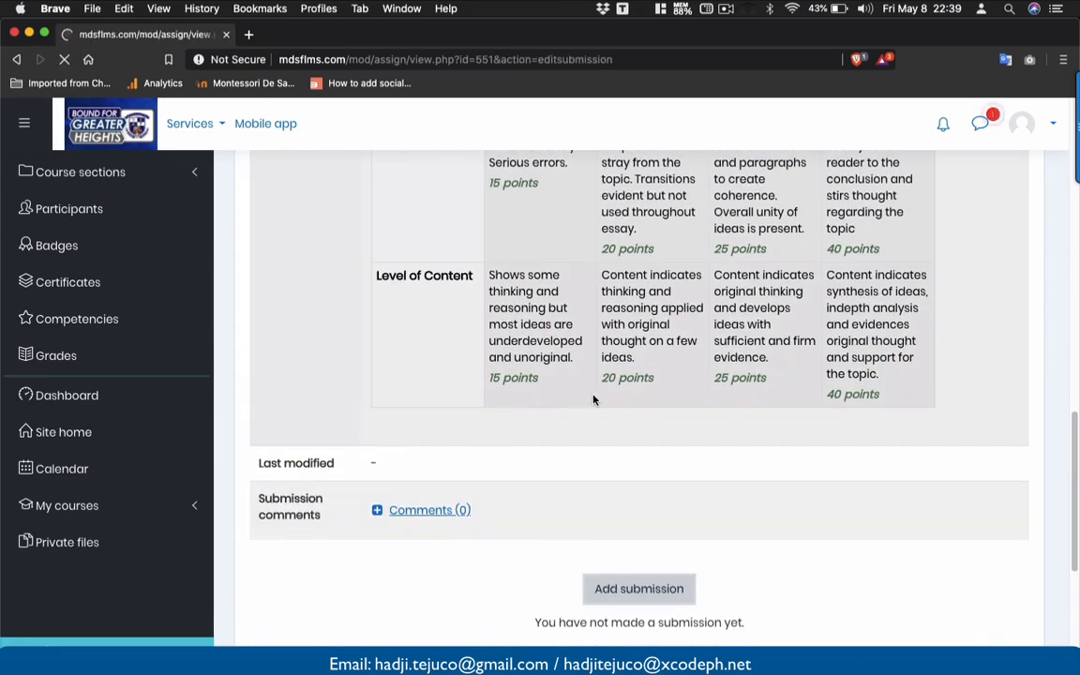
scroll(507, 378, down, 15)
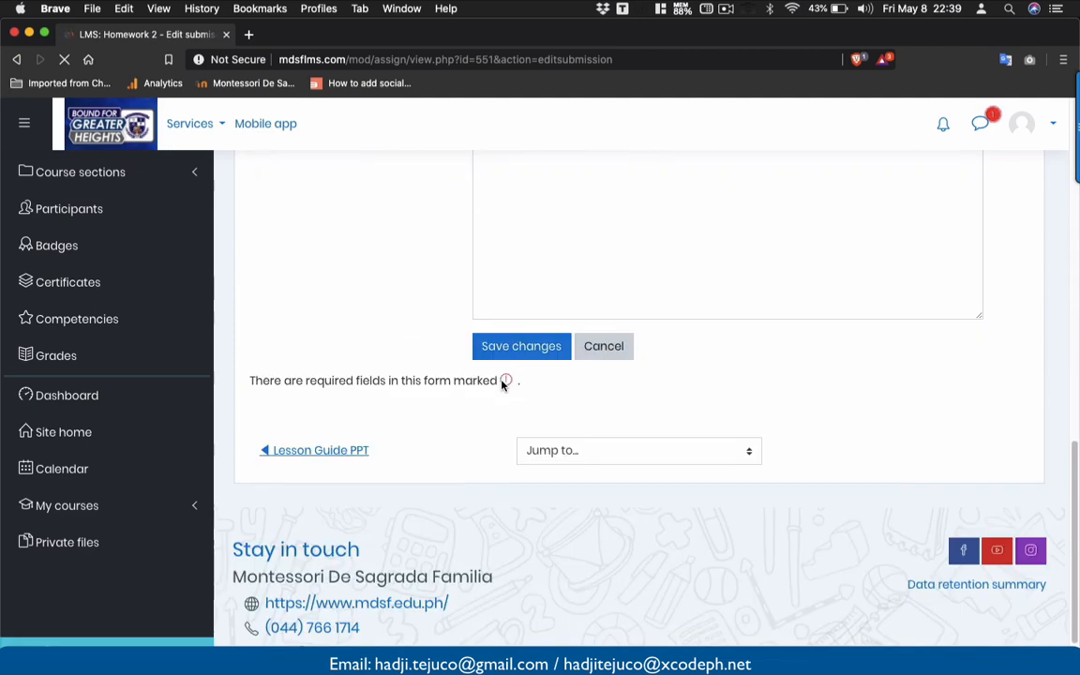
scroll(503, 382, up, 5)
click(557, 349)
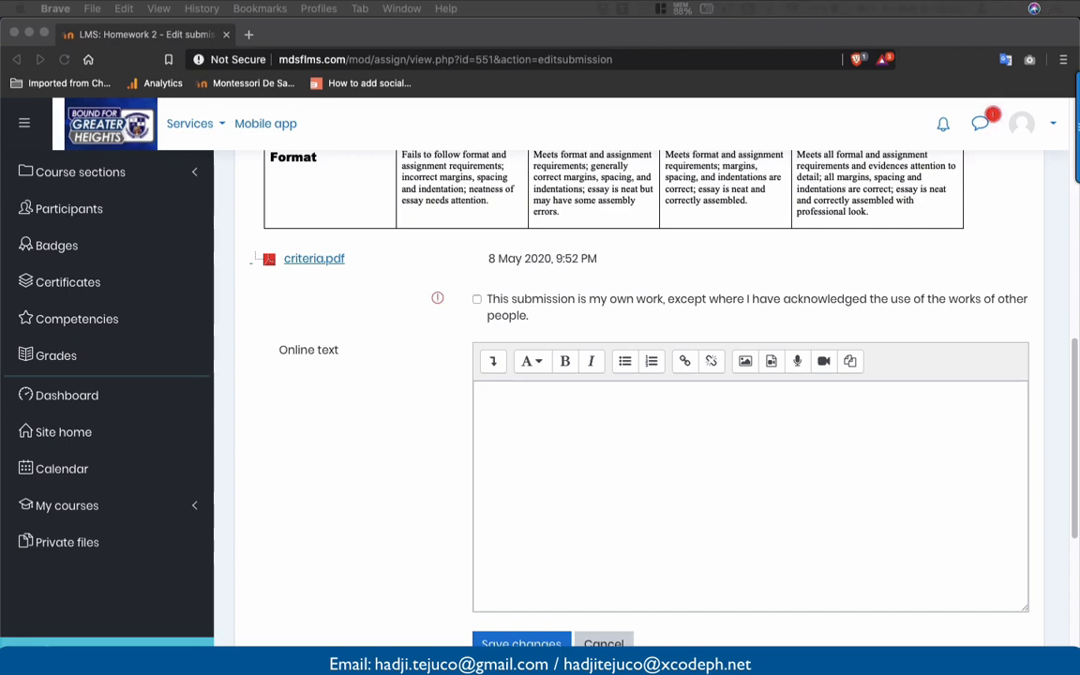
- Declare the submission as own work, fill the online text with the Lorem Ipsum paragraph, and save the submission
click(477, 298)
click(522, 404)
text(Lorem Ipsum is simply dummy text of the printing and typesetting industry. Lorem Ipsum has been the industry's standard dummy text ever since the 1500s, when an unknown printer took a galley of type and scrambled it to make a type specimen book. It has survived not only five centuries, but also the leap into electronic typesetting, remaining essentially unchanged. It was popularised in the 1960s with the release of Letraset sheets containing Lorem Ipsum passages, and more recently with desktop publishing software like Aldus PageMaker including versions of Lorem Ipsum)
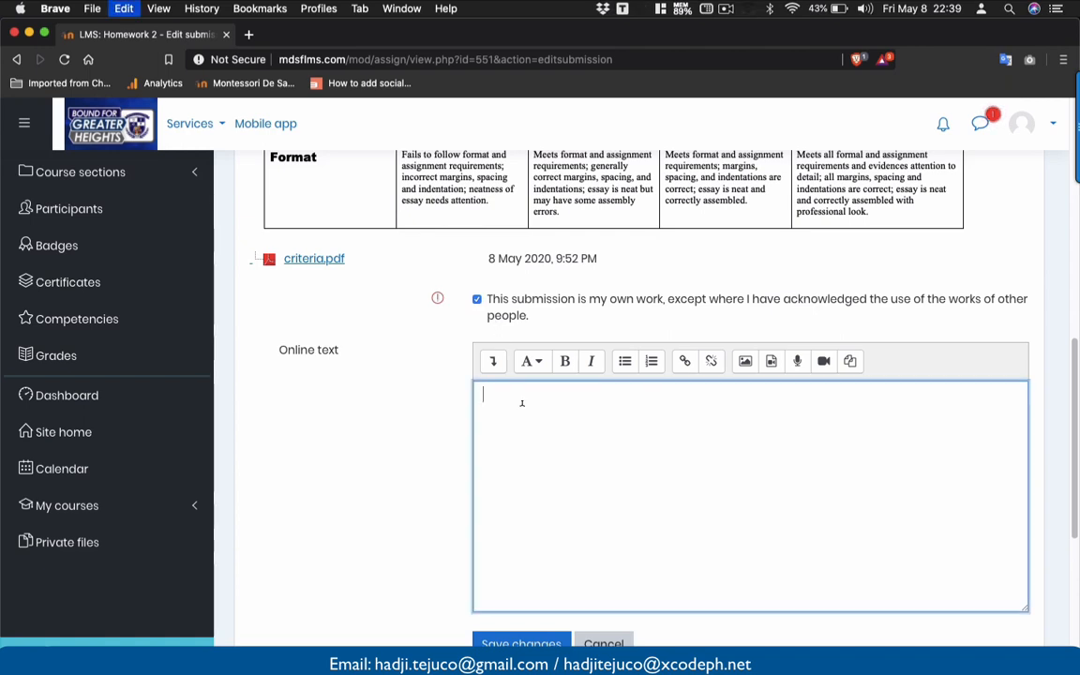
scroll(591, 459, down, 4)
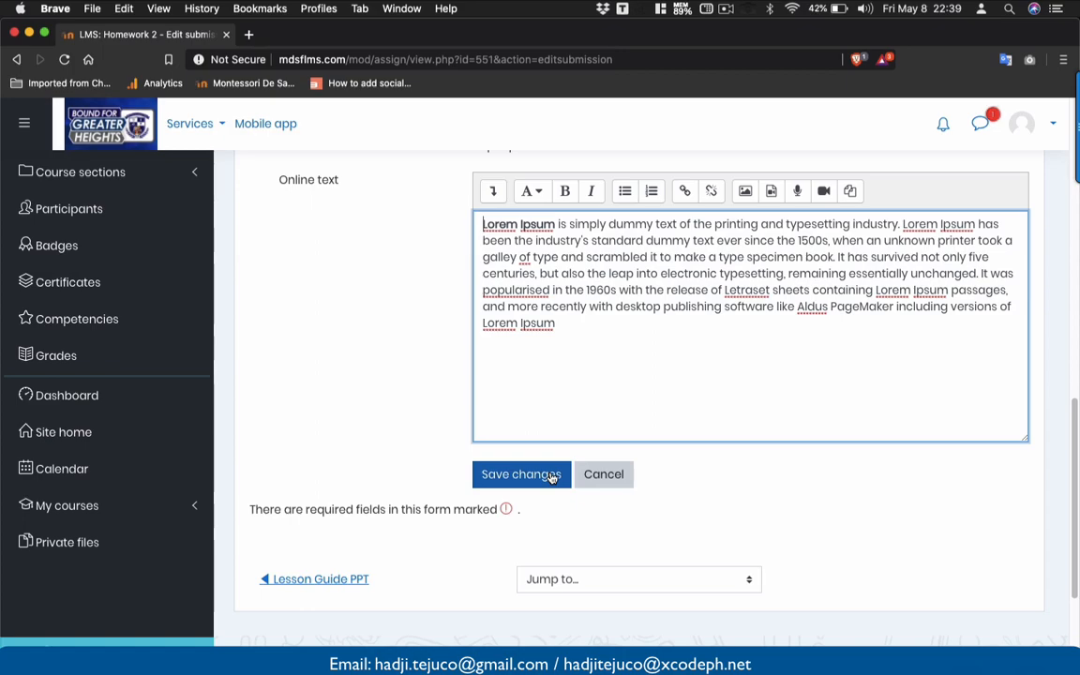
click(552, 475)
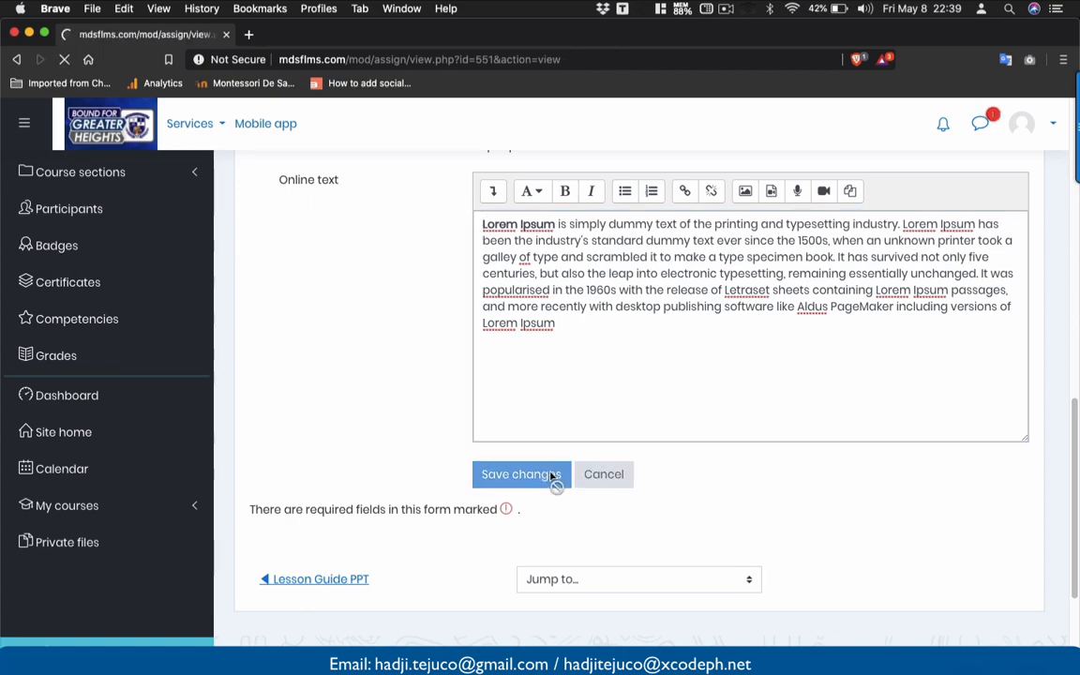
- Review the saved Homework 2 submission, including the online text, the question and the submission status
scroll(553, 478, down, 5)
scroll(553, 478, down, 10)
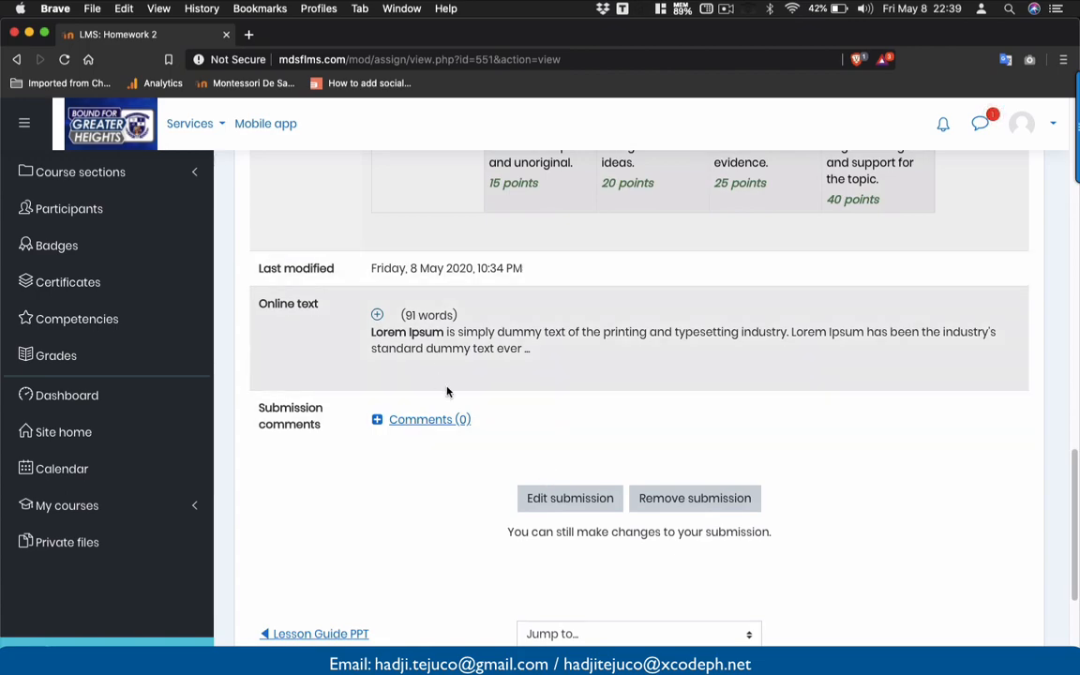
scroll(448, 392, up, 15)
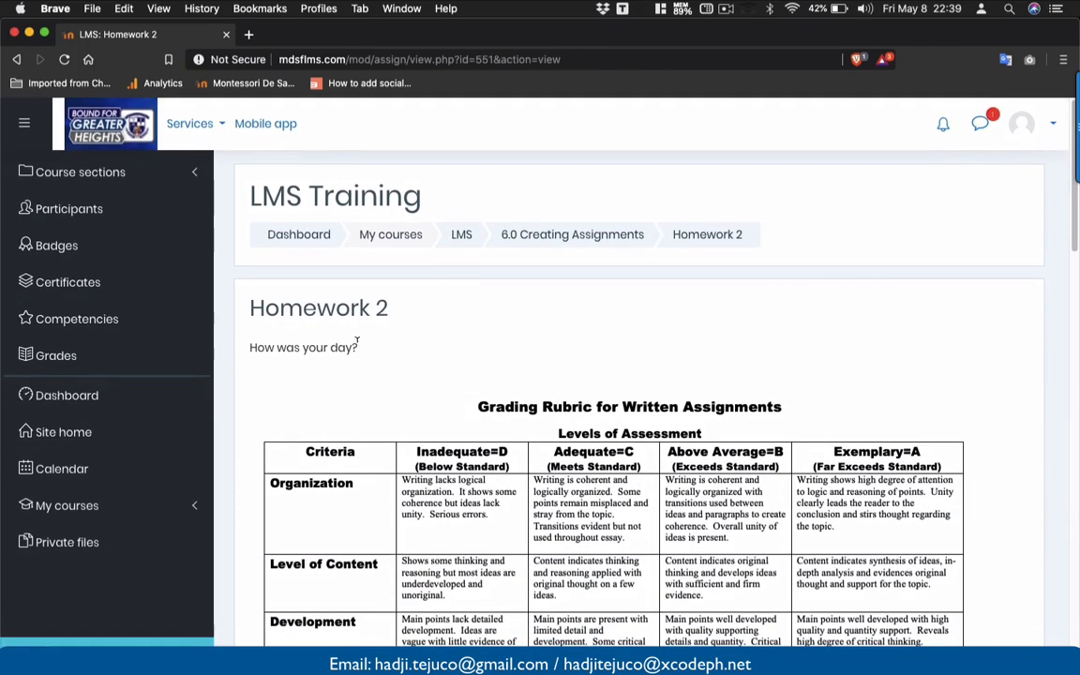
drag(357, 346, 226, 347)
scroll(438, 357, down, 10)
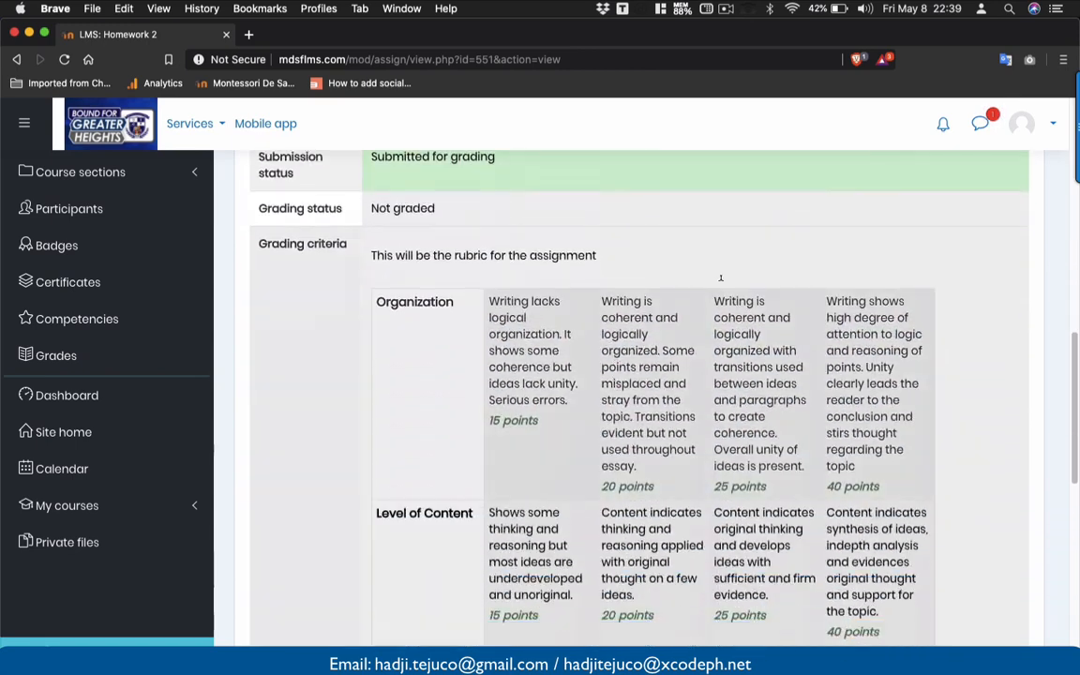
- Log out of the student account and log in with the teacher's saved username and password
click(1027, 123)
click(971, 372)
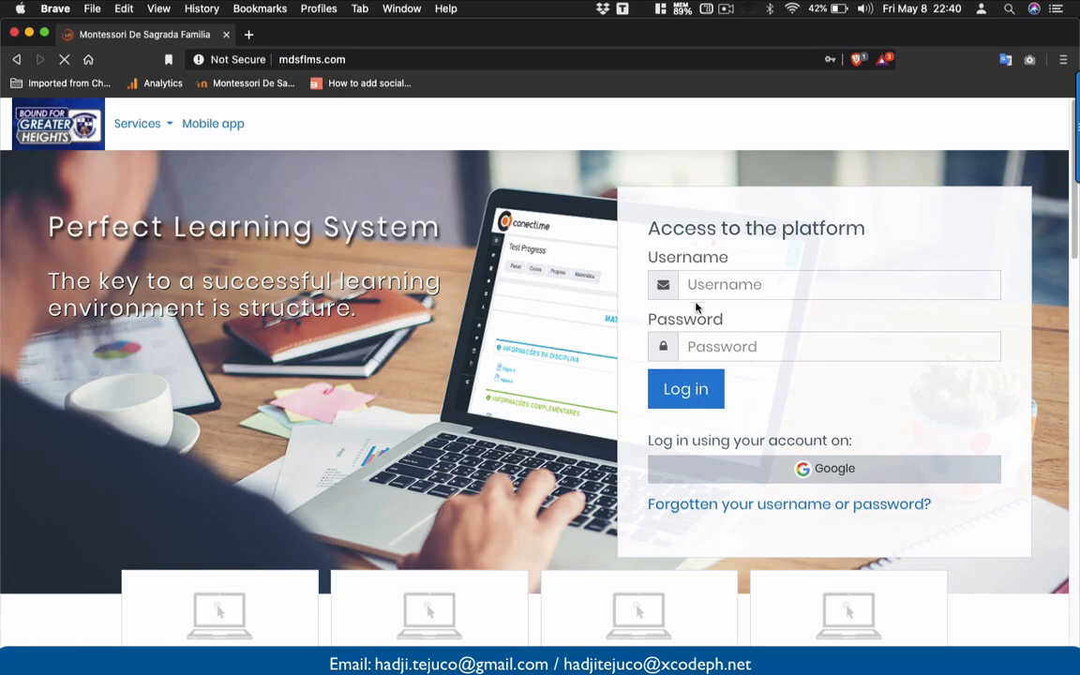
click(696, 286)
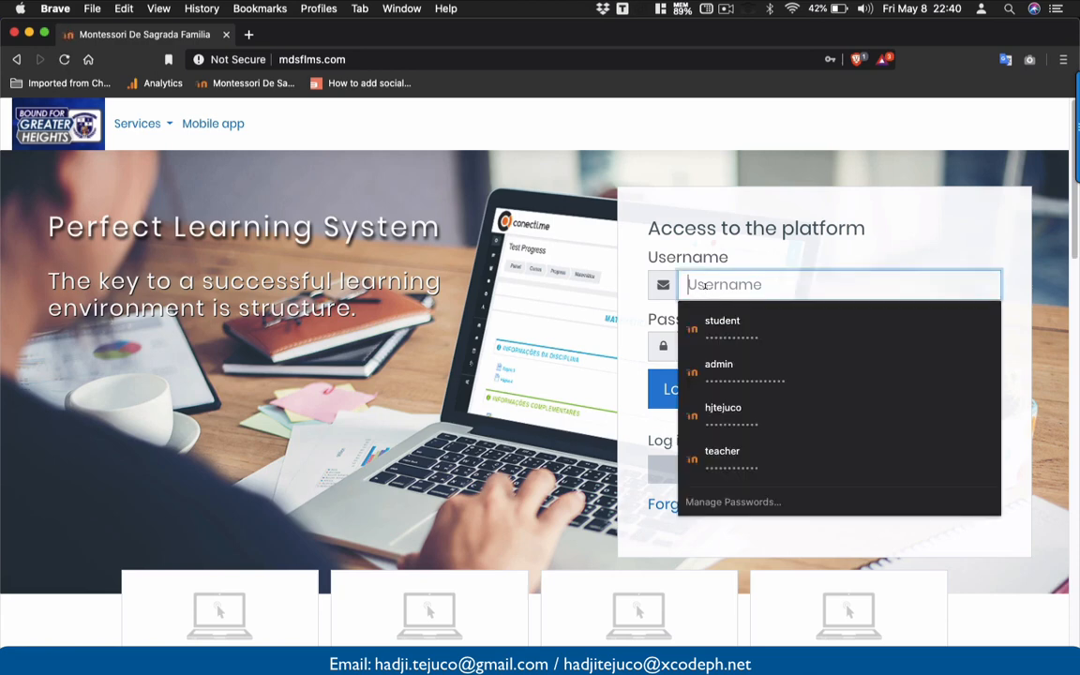
click(731, 453)
click(705, 389)
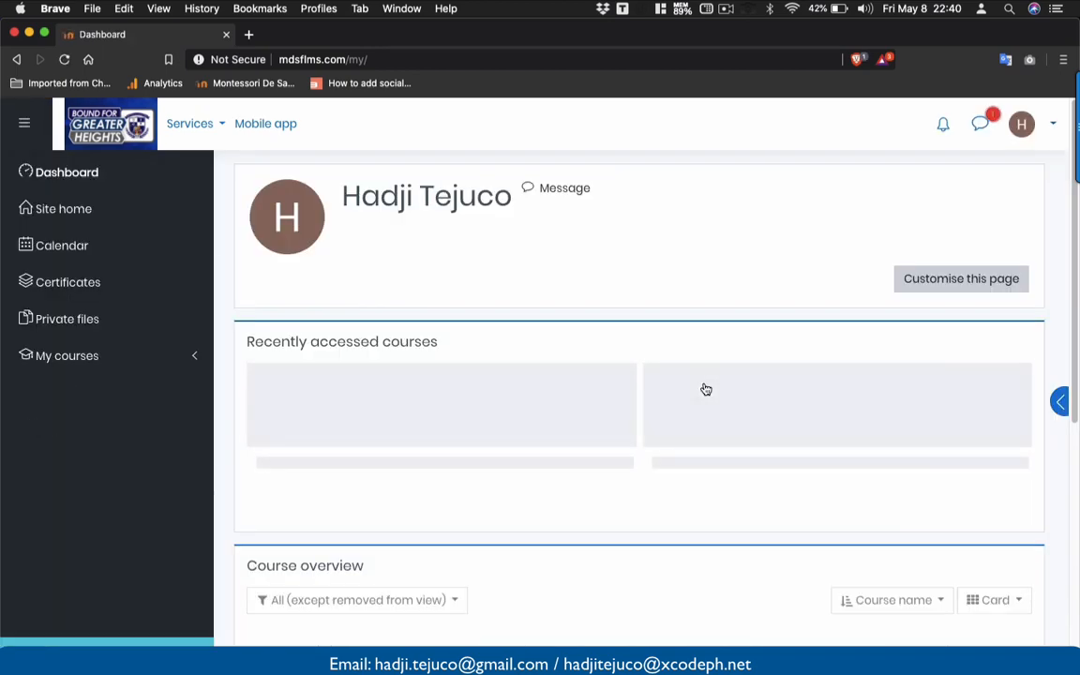
- Check the teacher dashboard's side blocks, from the calendar, upcoming events and timeline to announcements and online users
click(1059, 401)
scroll(971, 444, down, 2)
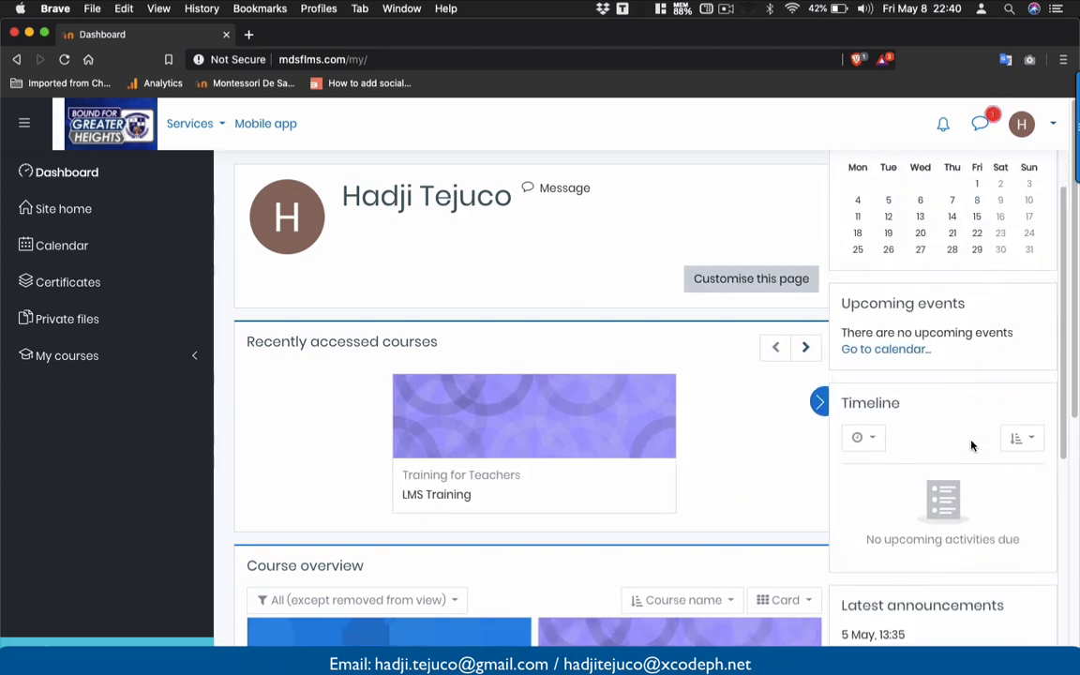
scroll(972, 445, up, 2)
scroll(971, 445, down, 5)
scroll(971, 444, down, 4)
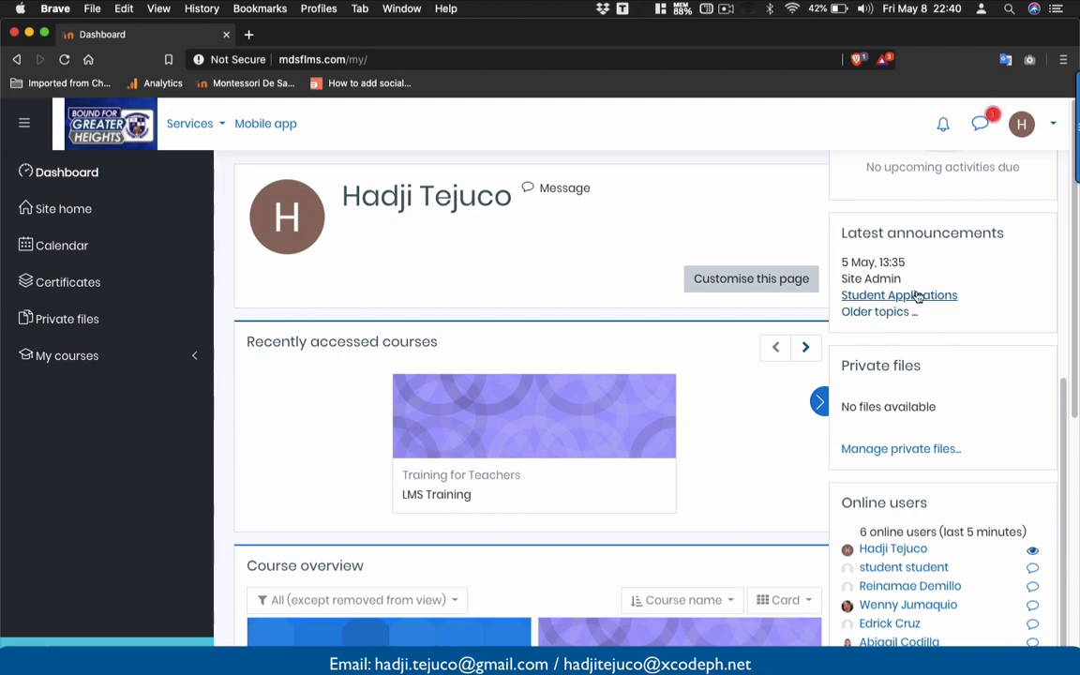
scroll(895, 319, down, 1)
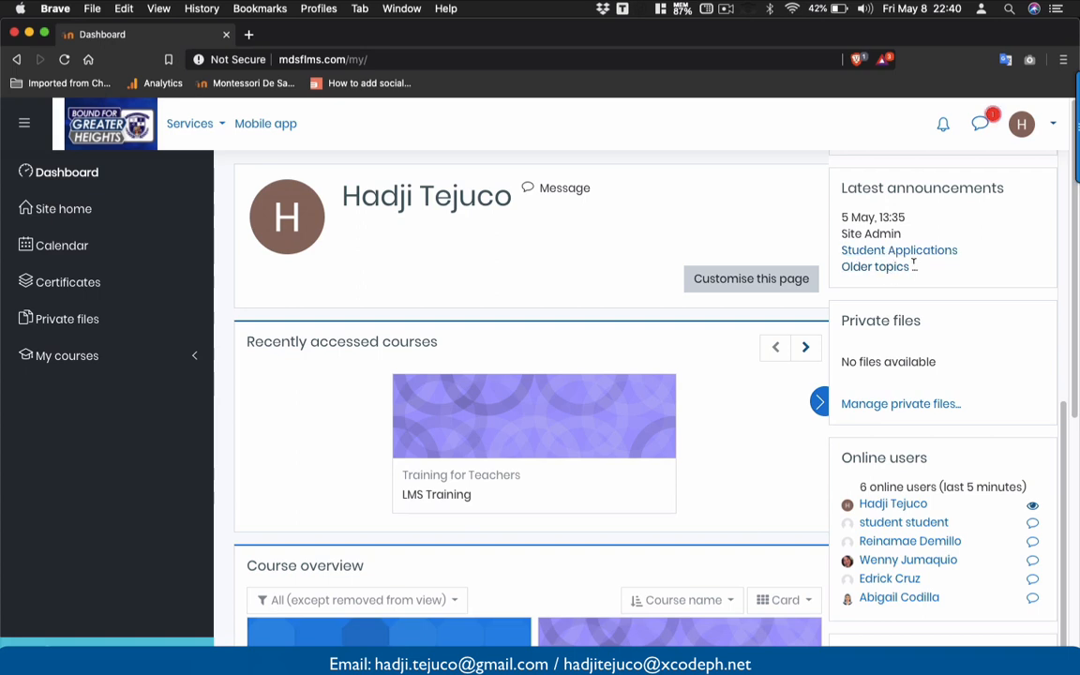
scroll(907, 272, down, 1)
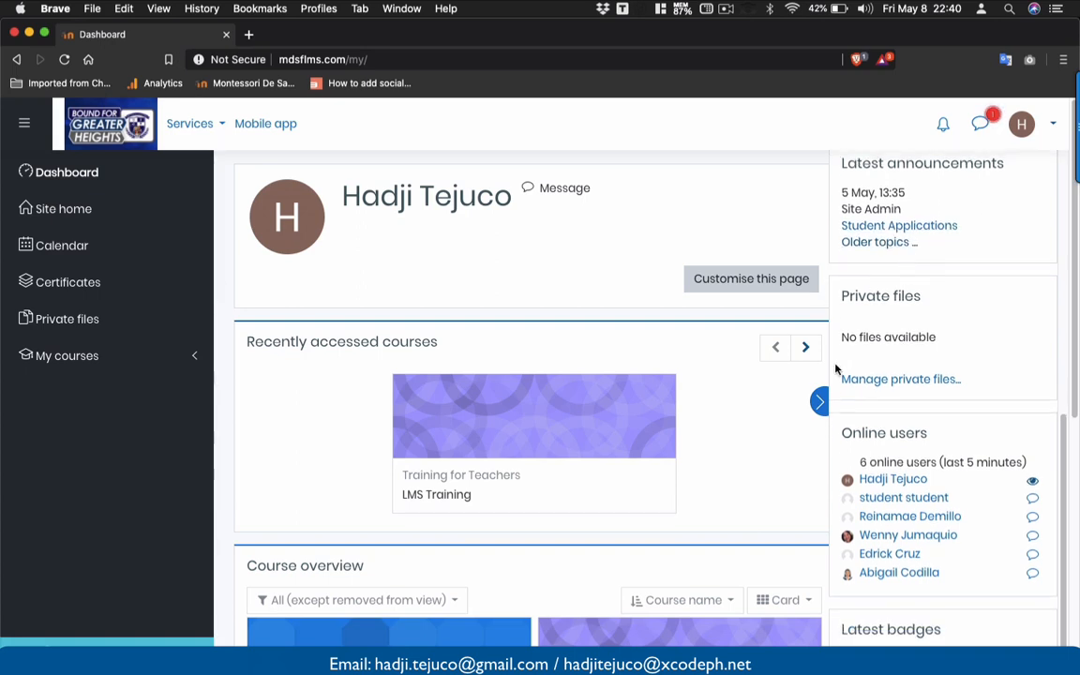
click(820, 402)
- Open the LMS Training course and its Homework 2 assignment in section 6.0 Creating Assignments
click(494, 496)
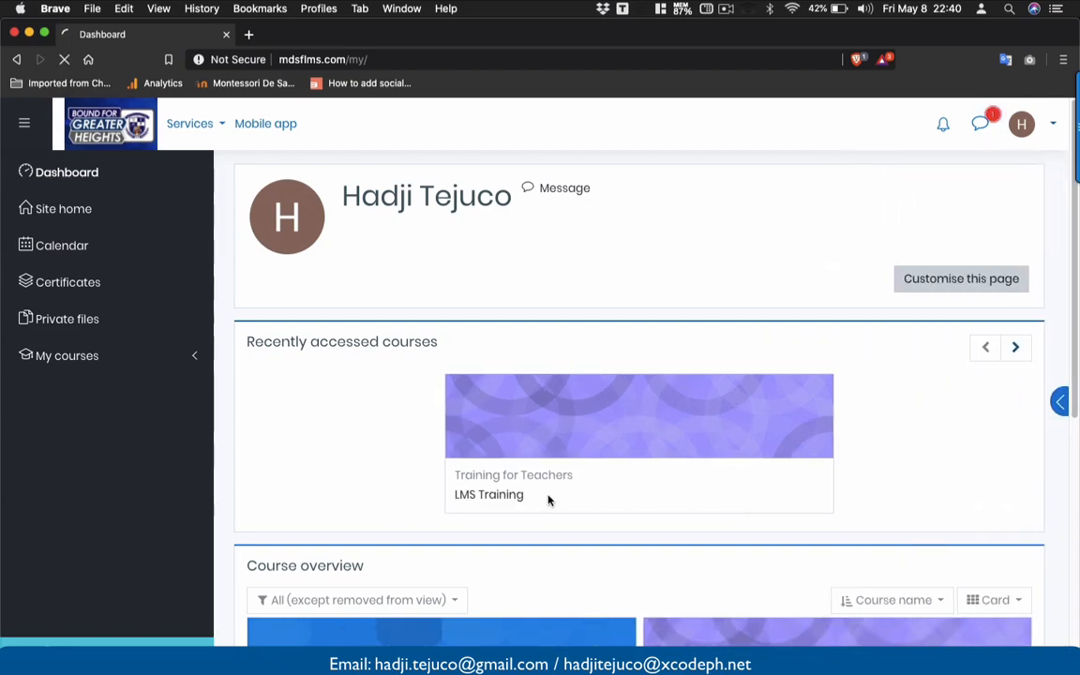
scroll(550, 501, down, 20)
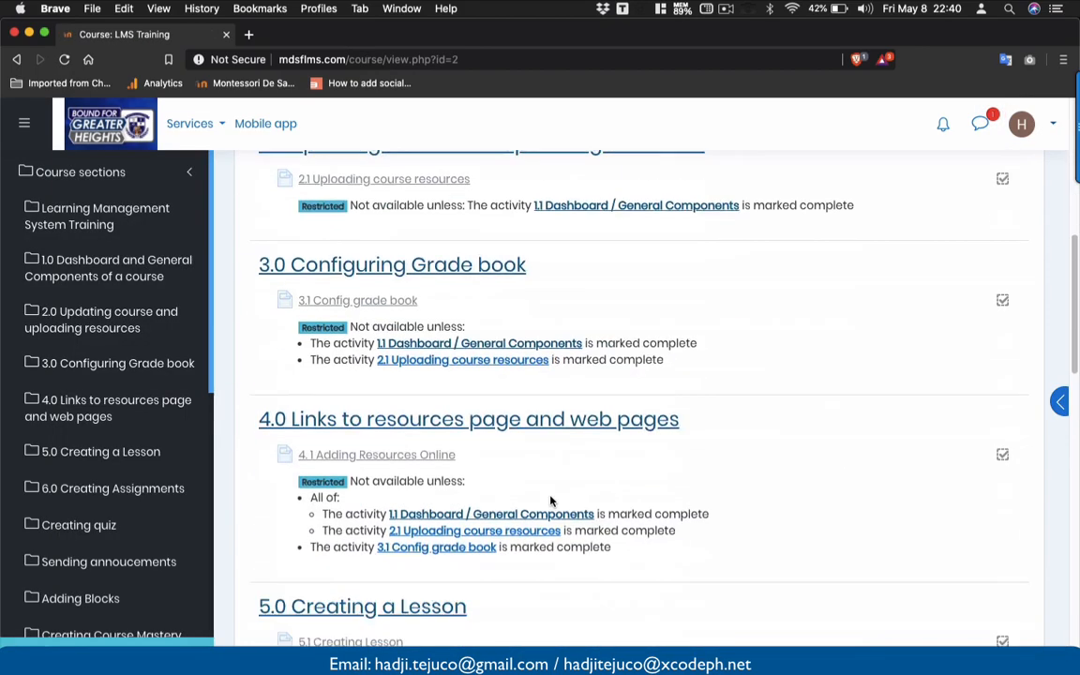
scroll(550, 501, down, 4)
scroll(550, 501, down, 2)
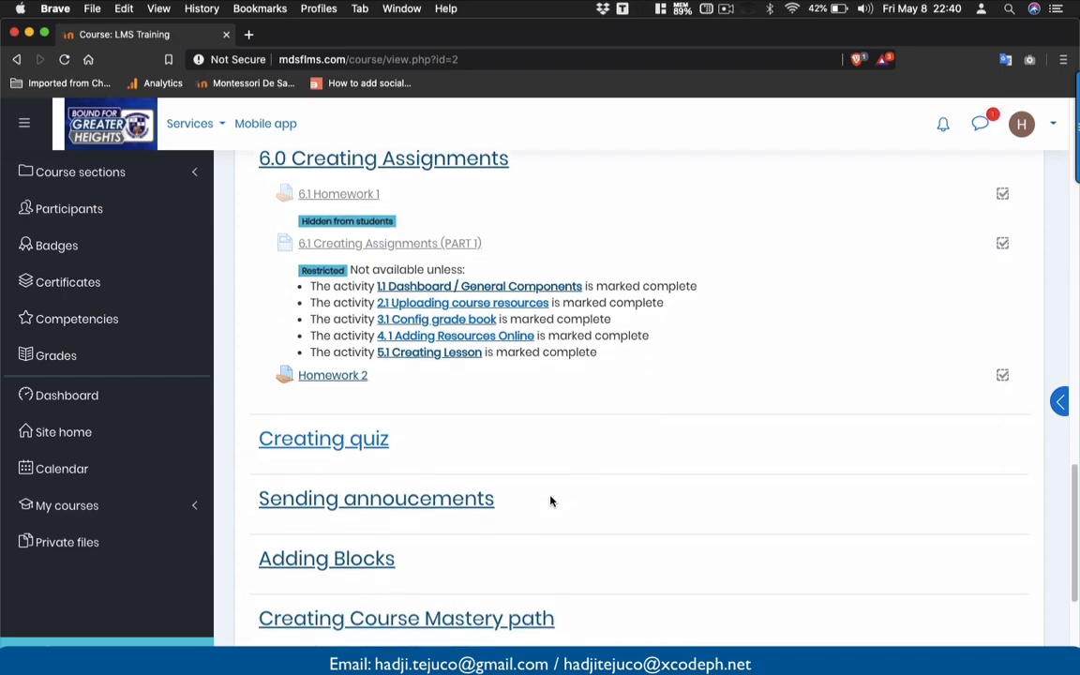
click(358, 376)
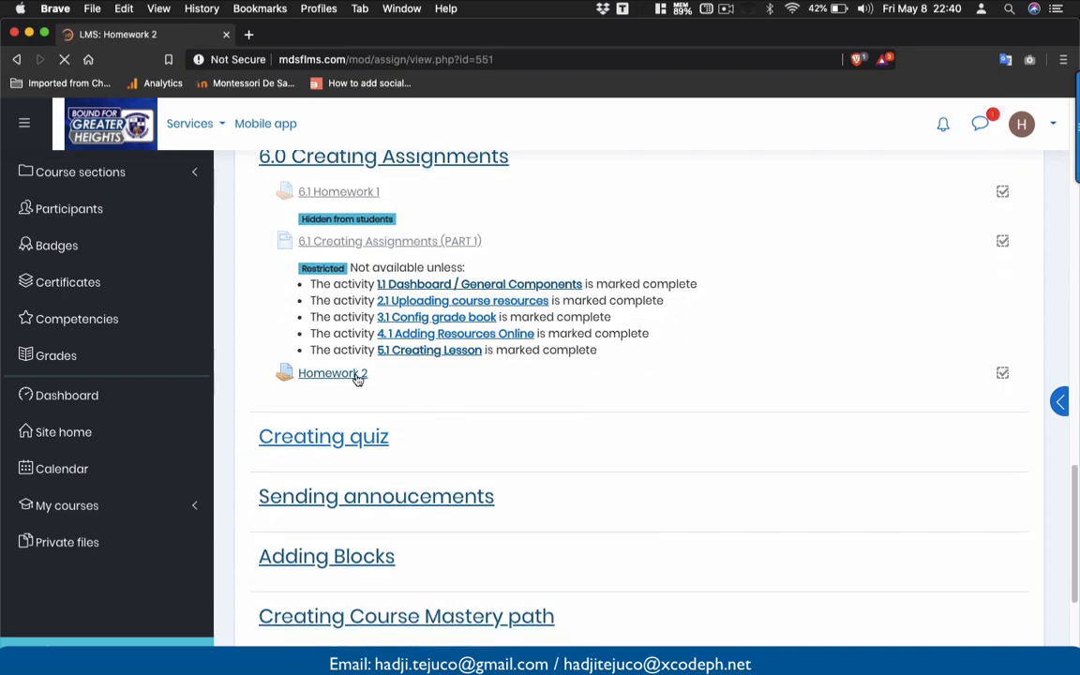
- Check the Homework 2 grading summary and start grading the assignment
scroll(476, 425, down, 3)
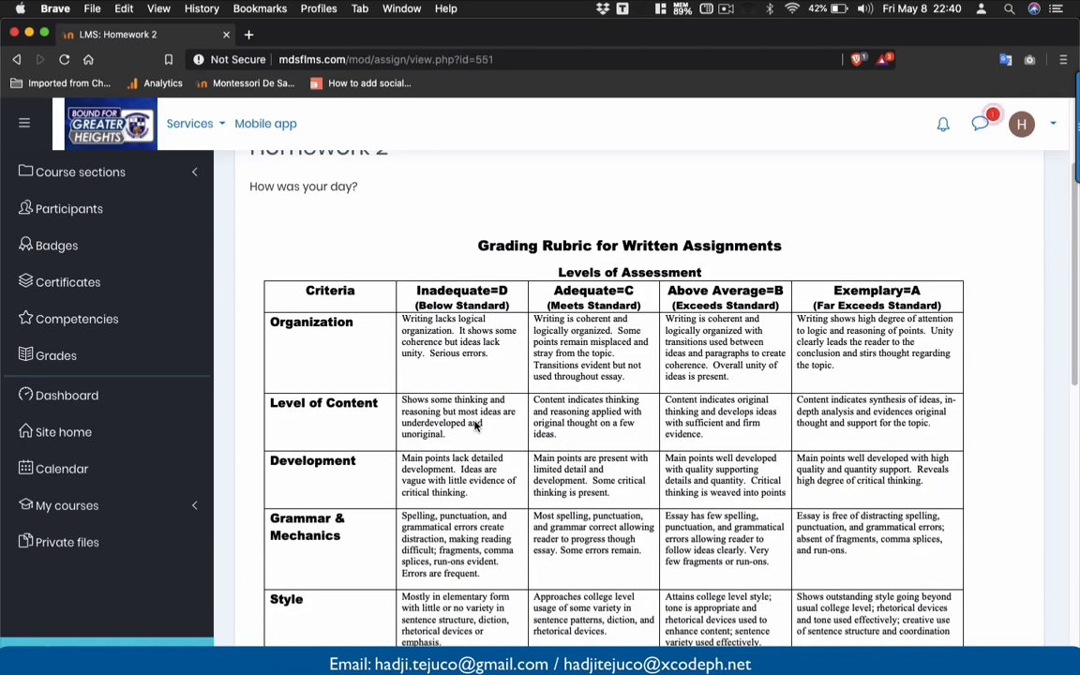
scroll(475, 425, down, 8)
scroll(475, 425, down, 2)
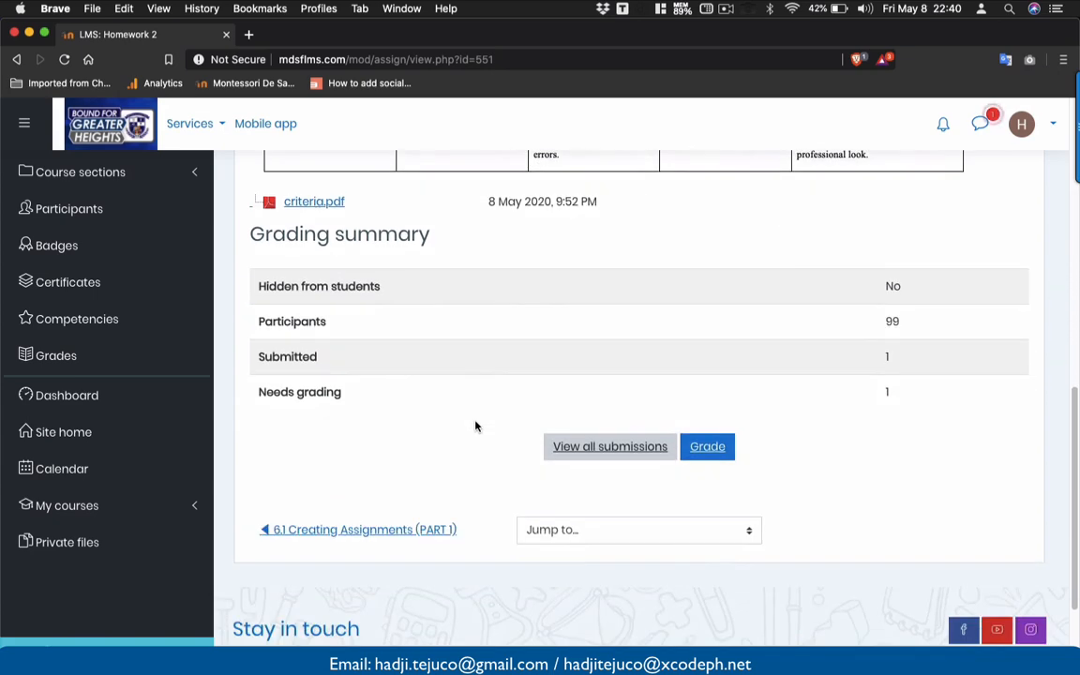
click(708, 450)
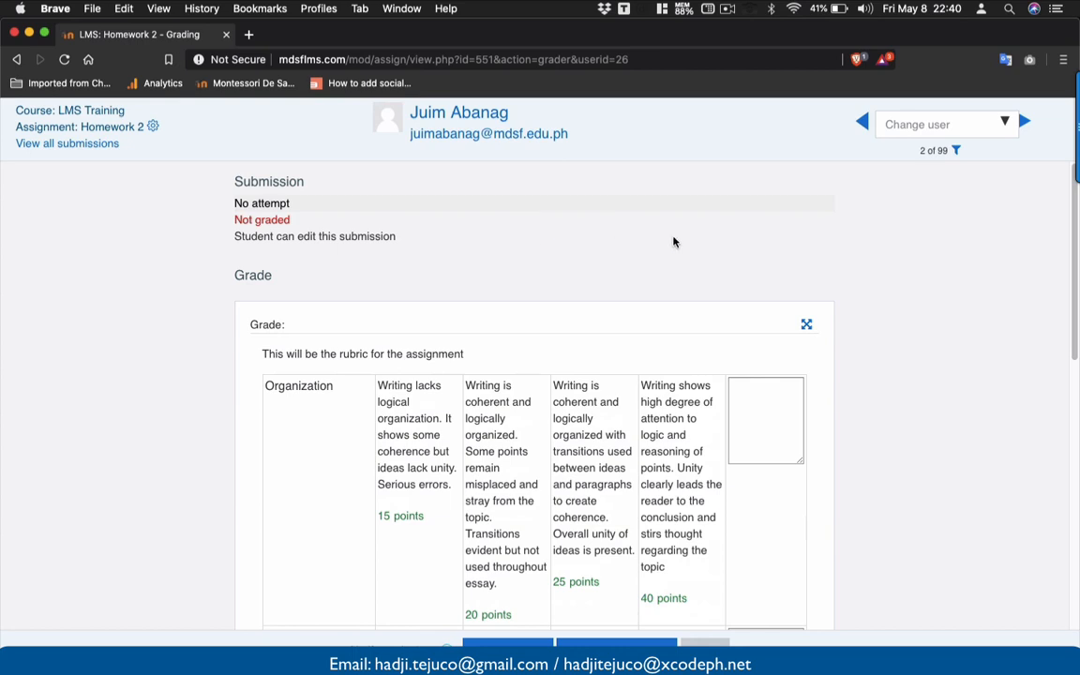
- Switch grading to the account found by searching for "student" and expand the full text of its submission
click(1010, 126)
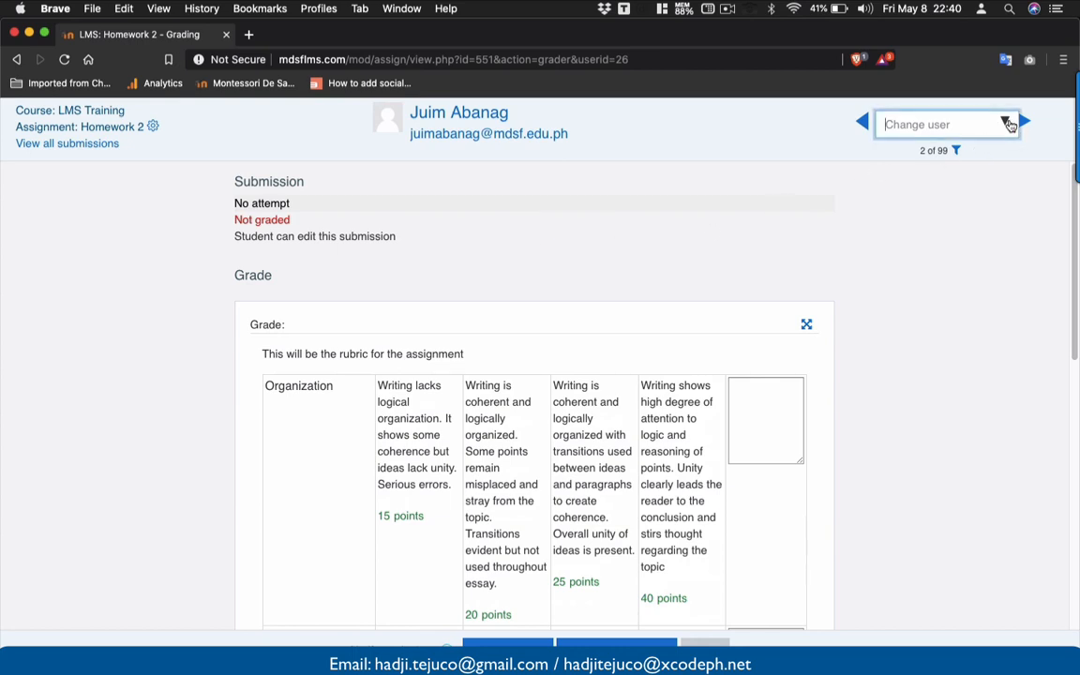
text(student)
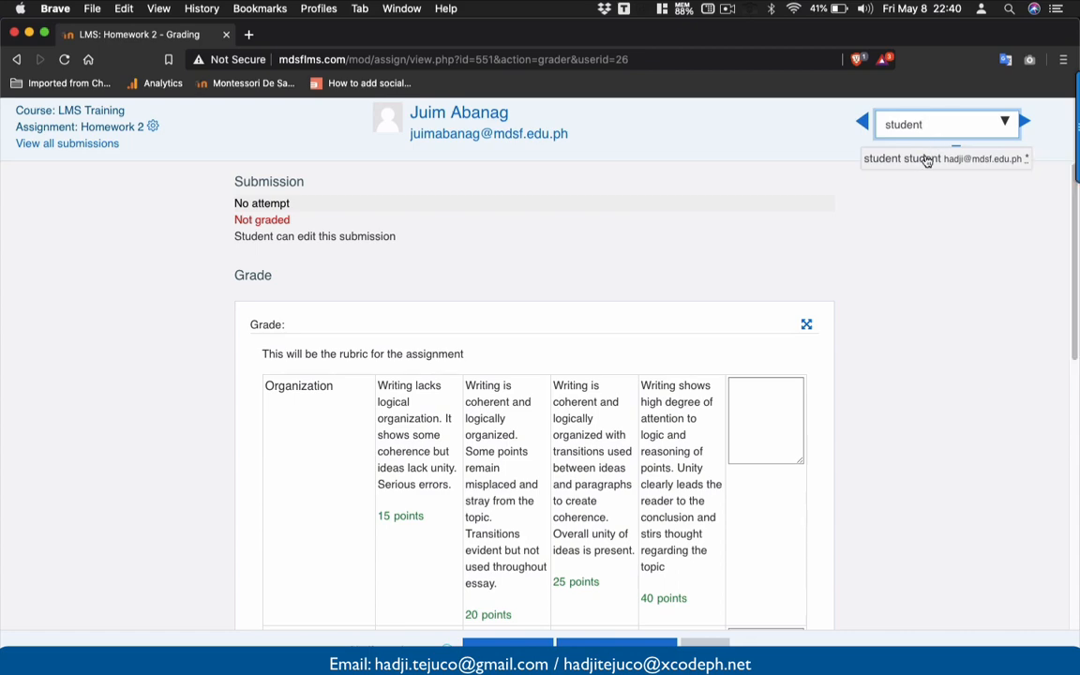
click(924, 155)
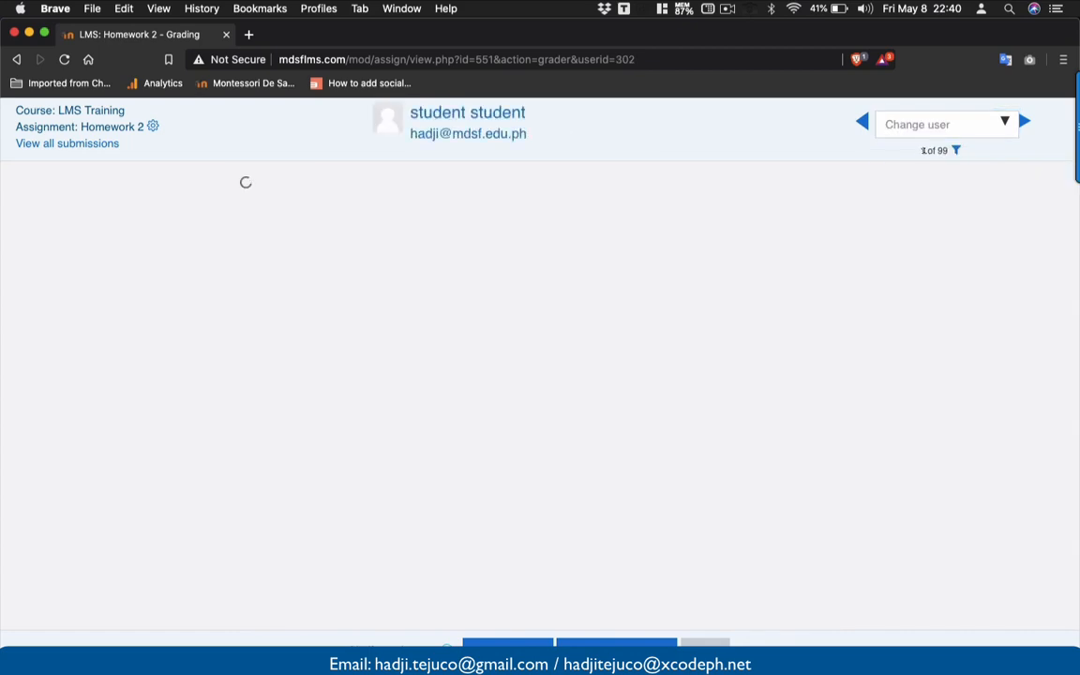
scroll(466, 363, down, 1)
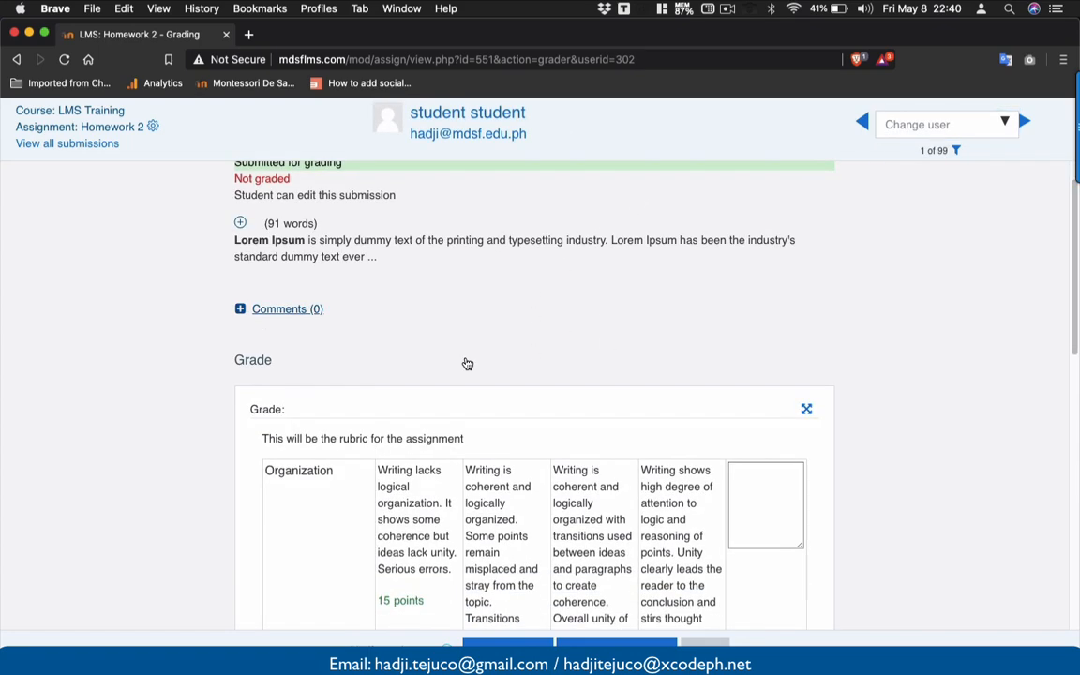
click(240, 222)
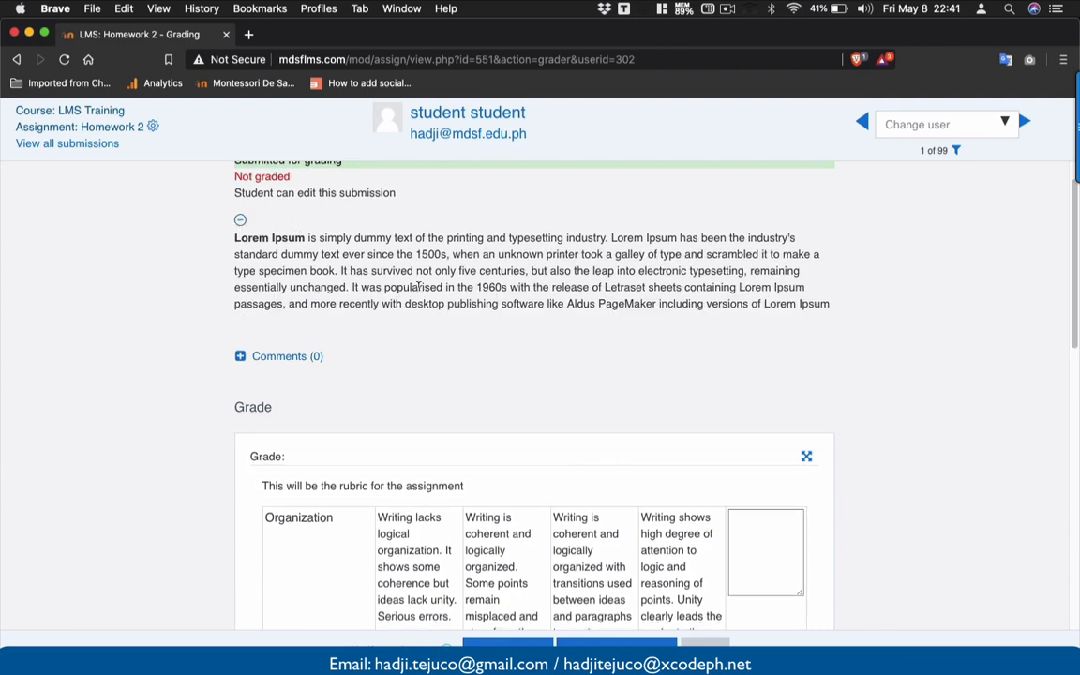
- Write "Very good" in the comment box below the submission text
scroll(418, 283, down, 3)
scroll(272, 236, up, 1)
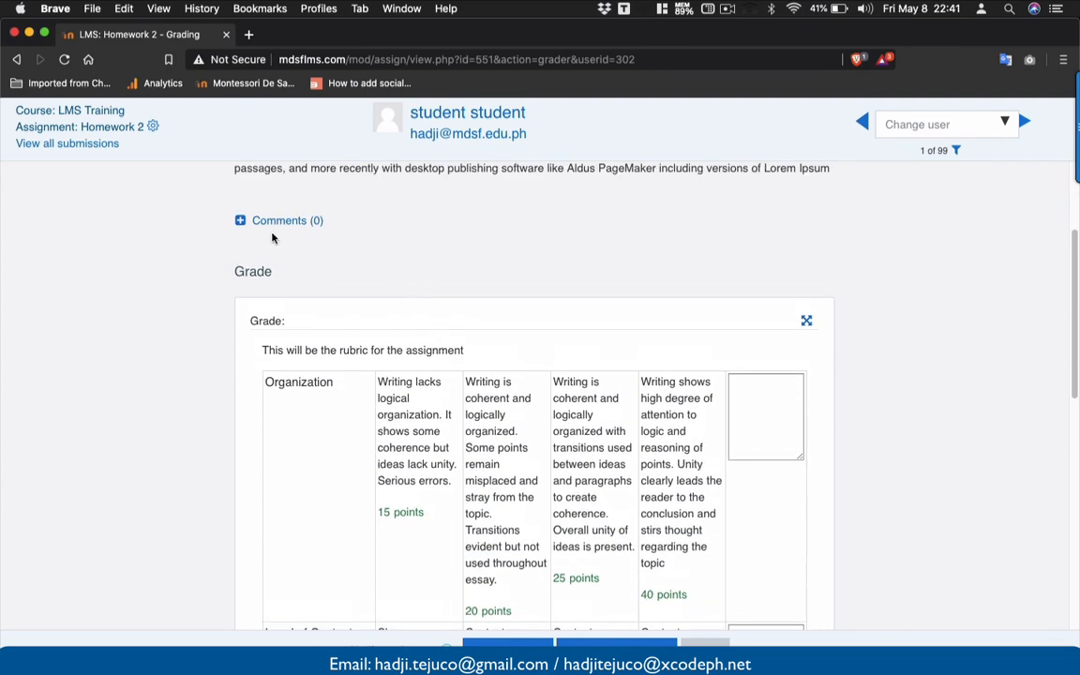
click(249, 222)
click(248, 229)
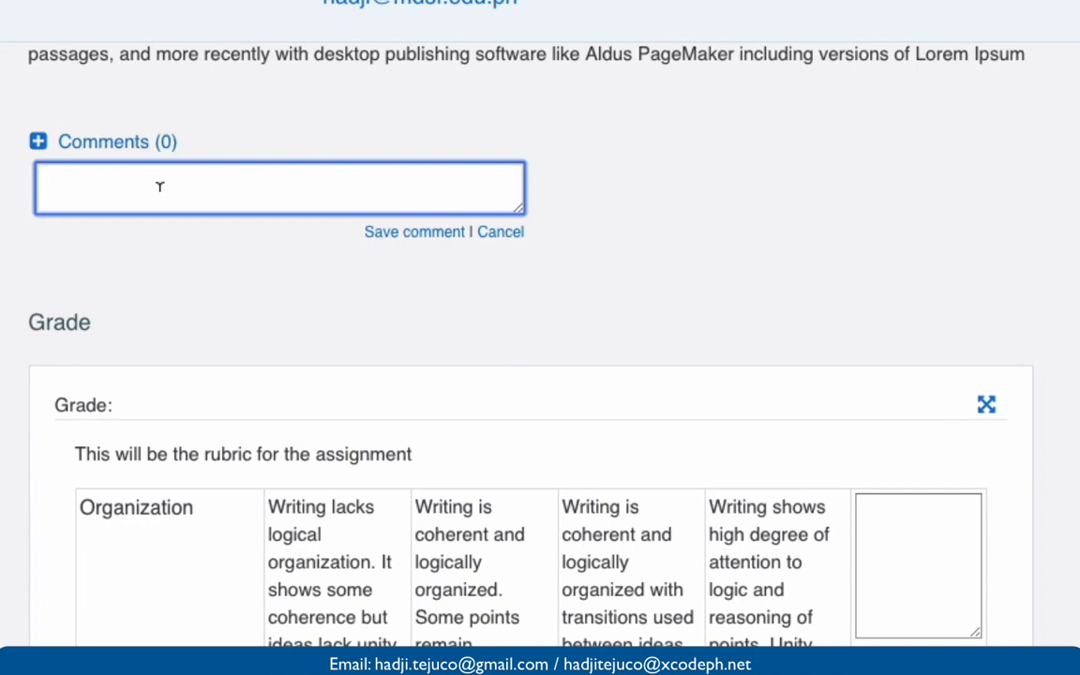
text(Very good)
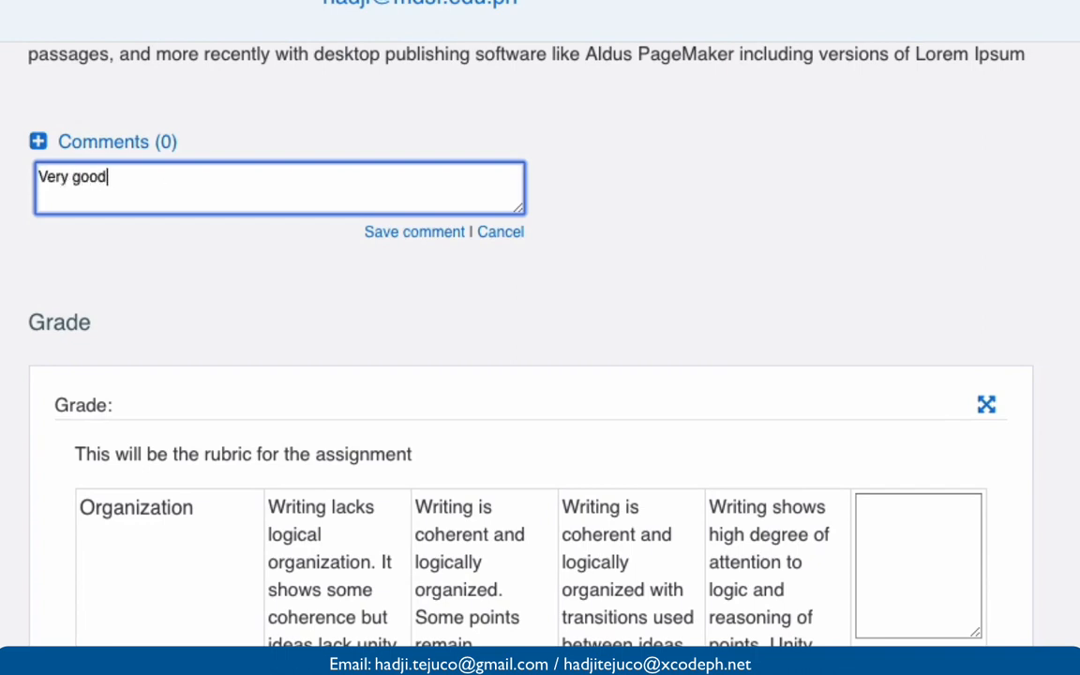
- Rate both Organization and Level of Content at the 40-point level in the grading rubric
scroll(540, 375, down, 3)
scroll(212, 394, down, 2)
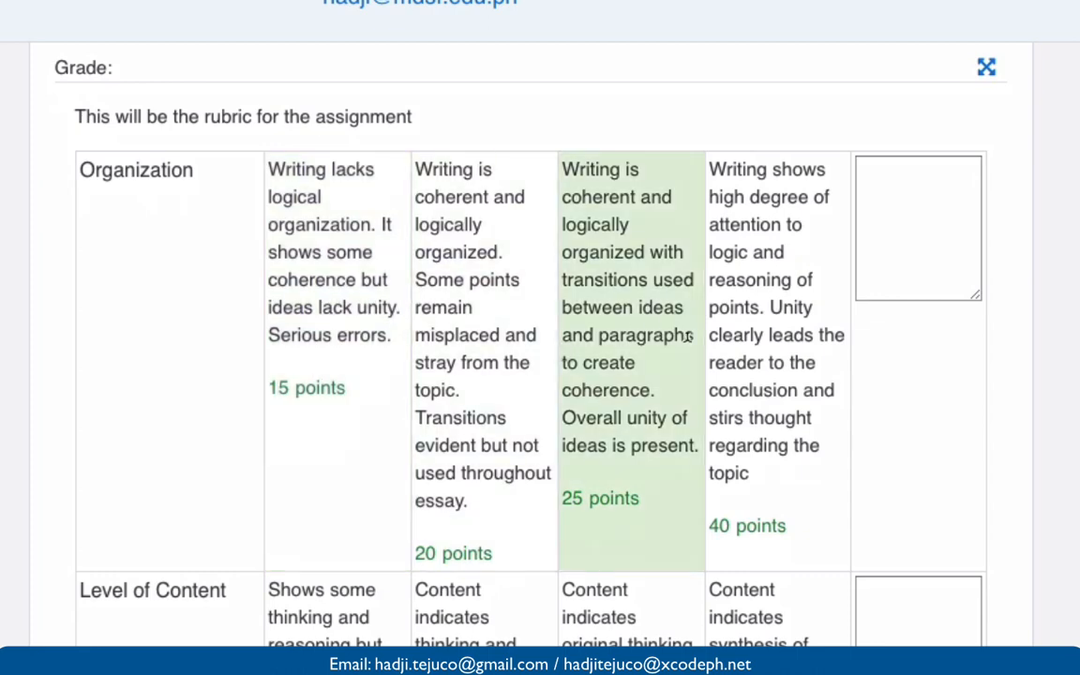
scroll(706, 325, down, 3)
click(630, 237)
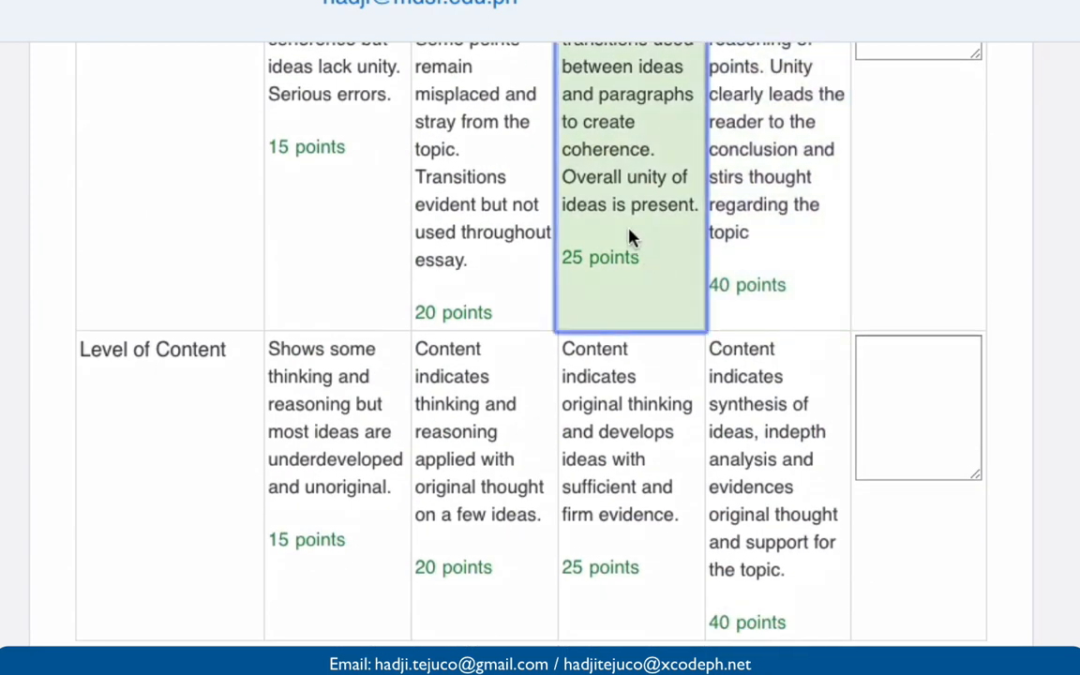
click(751, 392)
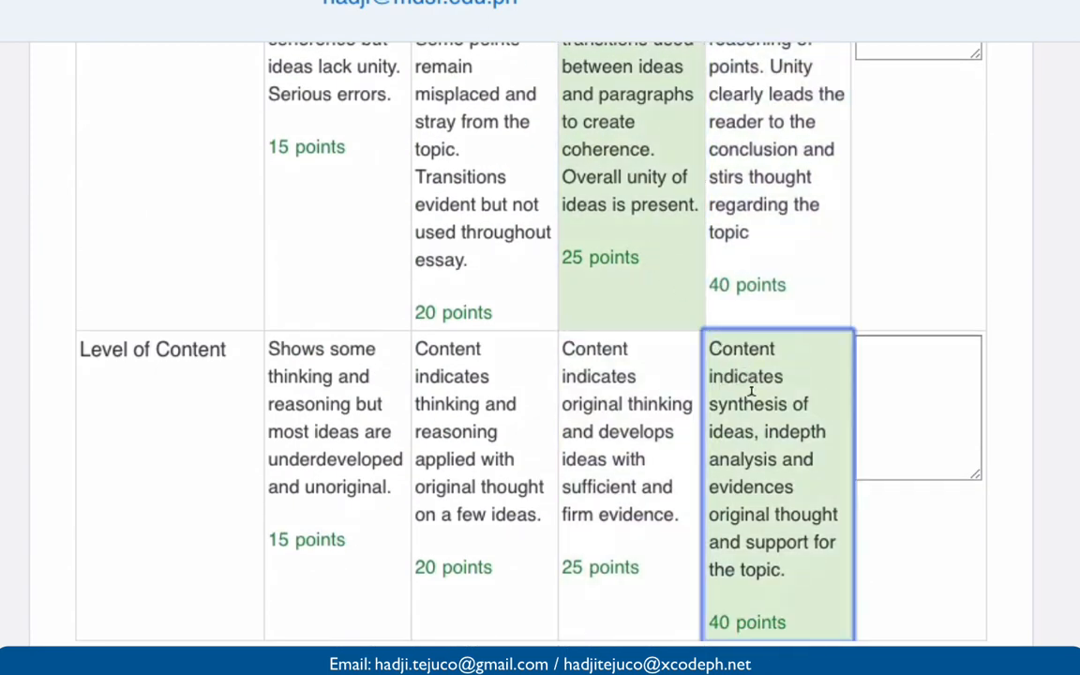
scroll(751, 391, down, 2)
scroll(755, 380, up, 3)
click(766, 204)
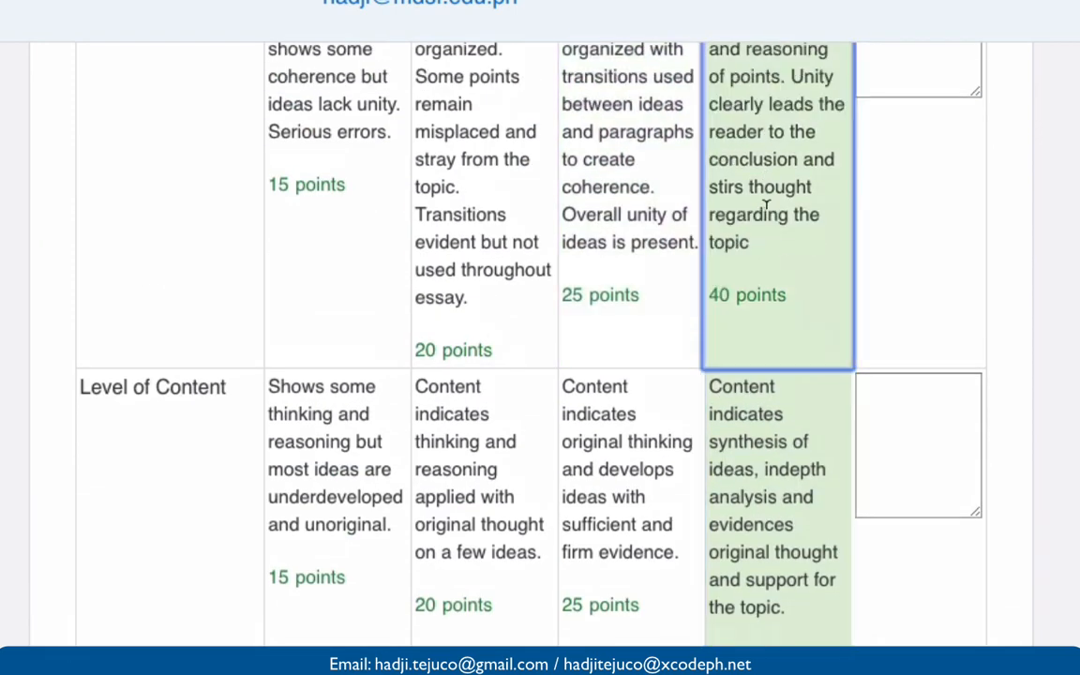
- Enter "Very good" as the feedback comment and save the grade and feedback
scroll(766, 204, down, 6)
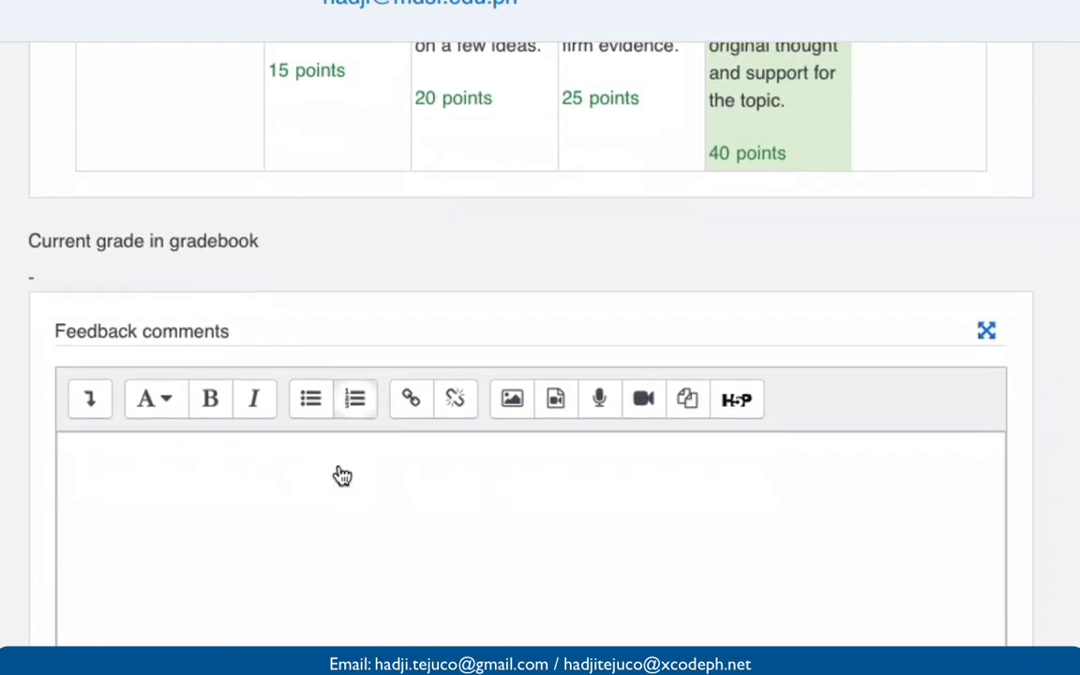
click(340, 459)
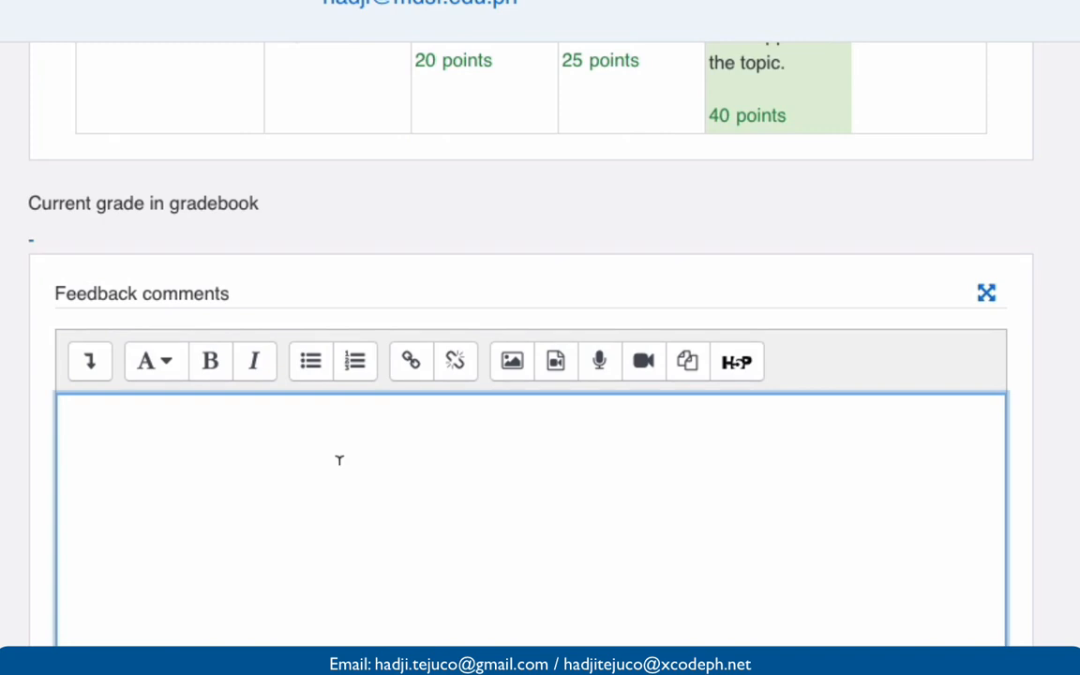
text(Very good)
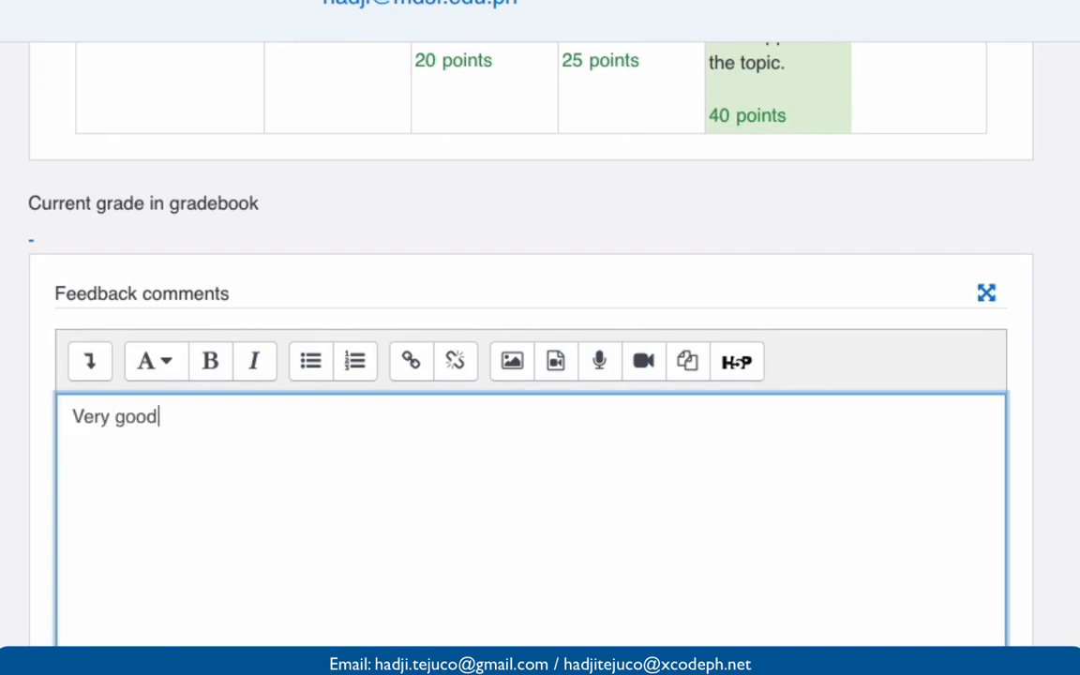
scroll(340, 459, down, 1)
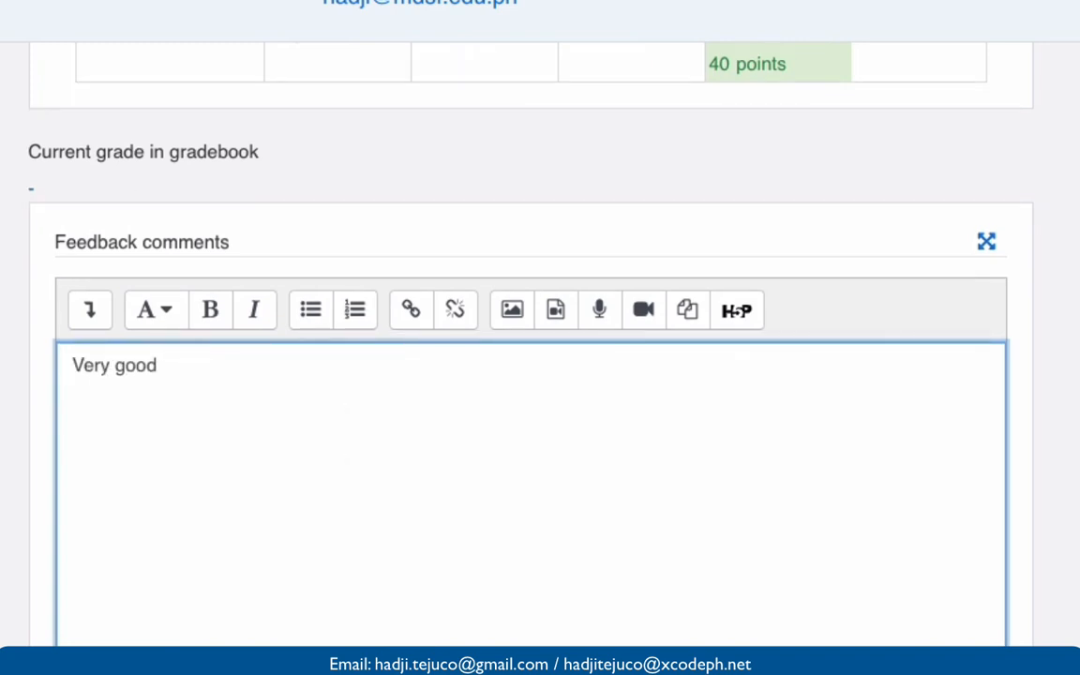
click(384, 667)
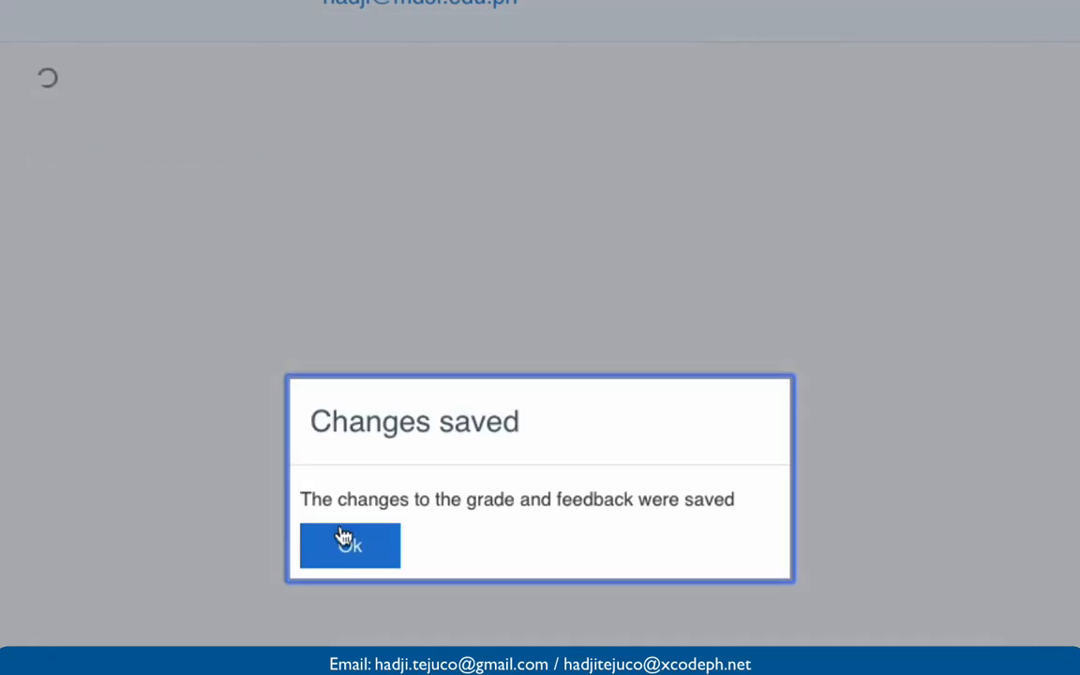
click(340, 543)
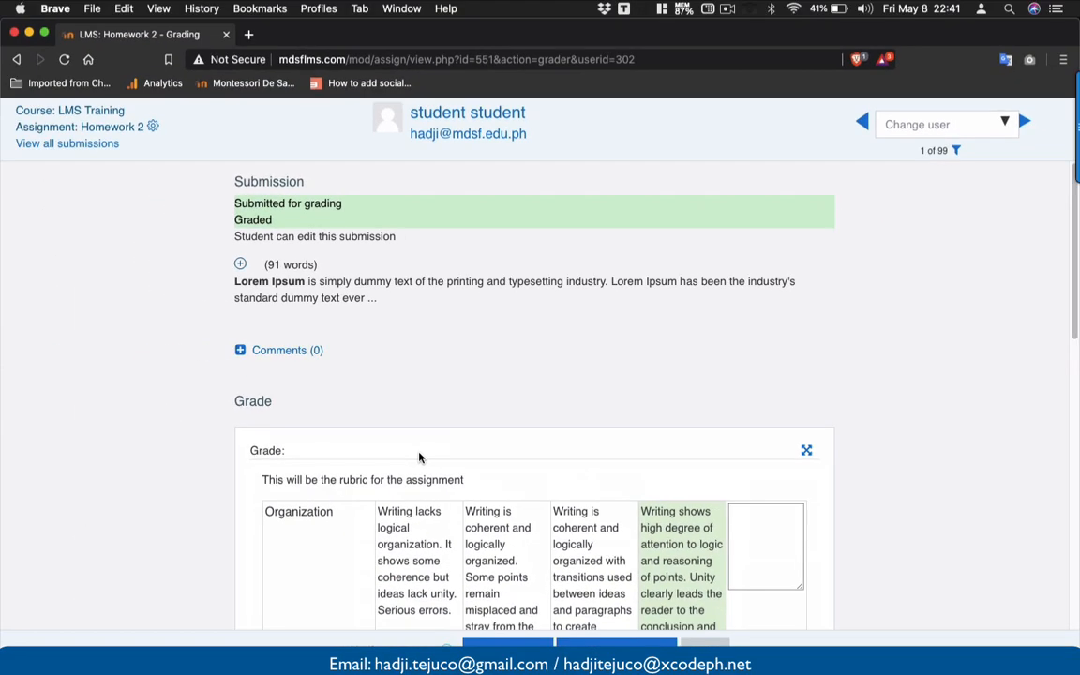
- Check the student's Homework 2 grade in the LMS Training grader report, filtered to first names starting with S
click(83, 113)
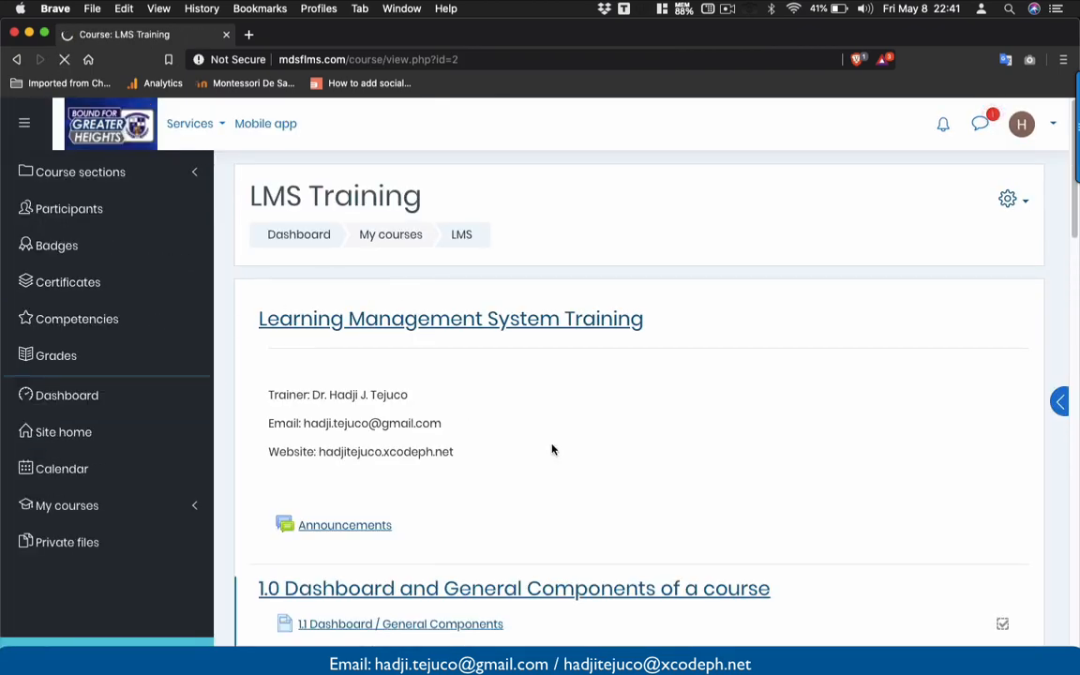
scroll(628, 491, down, 5)
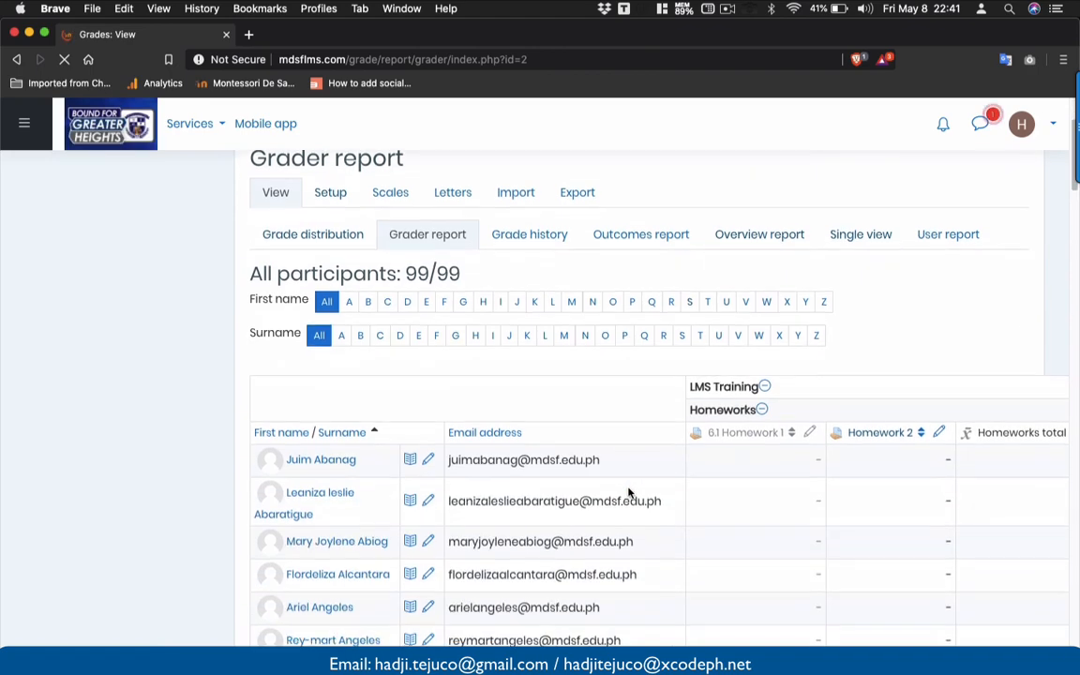
scroll(656, 453, up, 5)
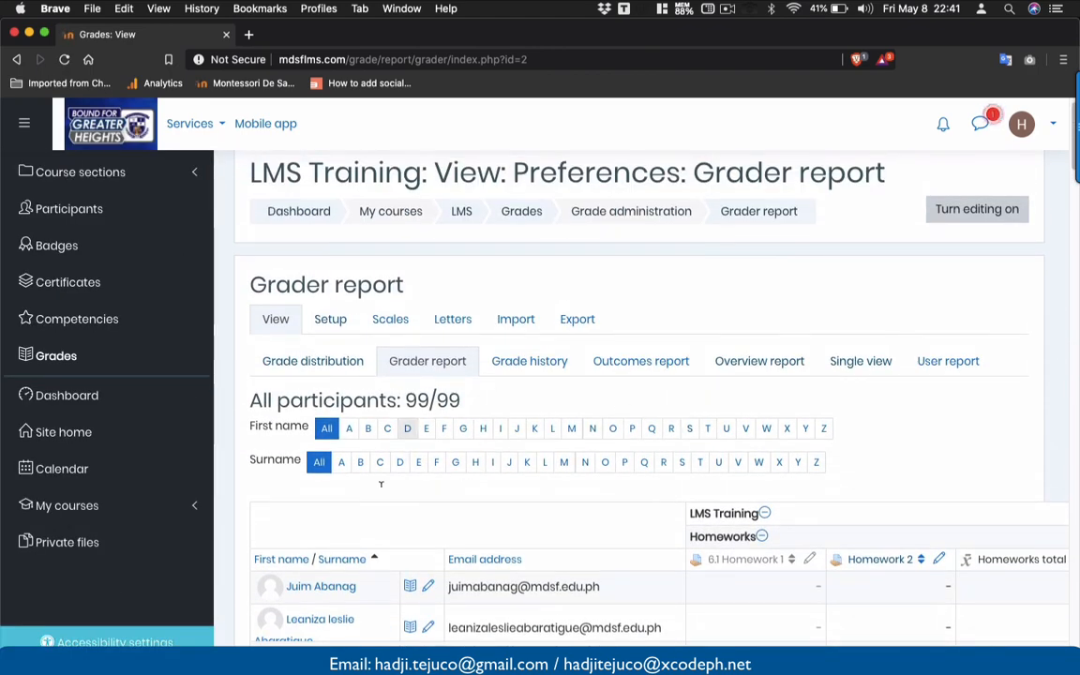
click(689, 433)
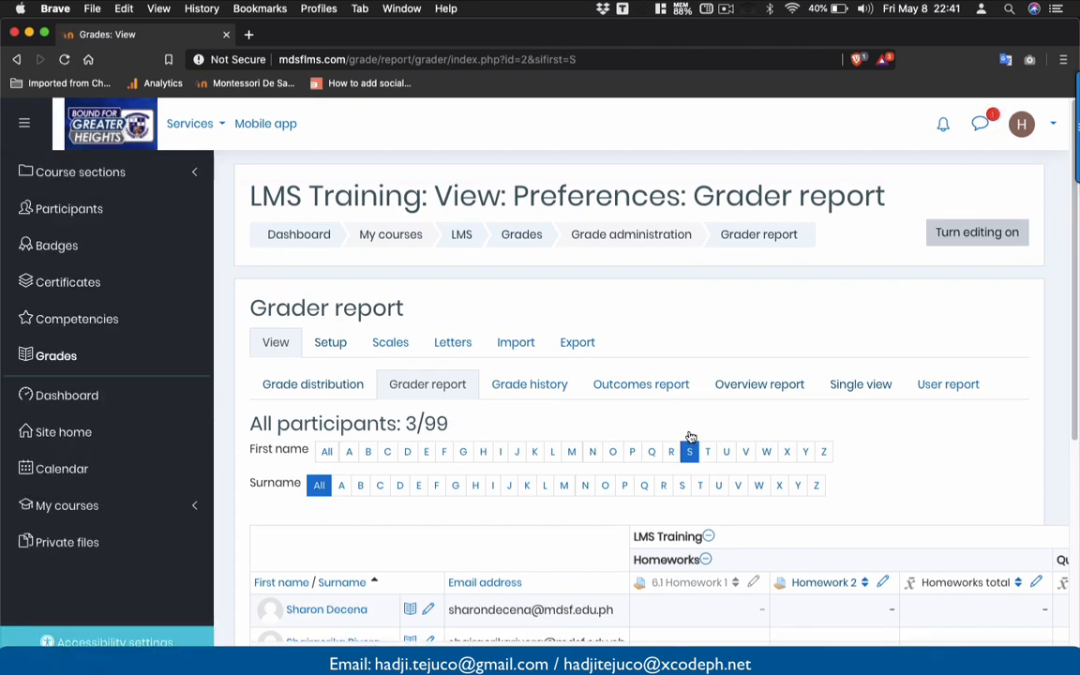
scroll(690, 437, down, 3)
scroll(689, 436, down, 1)
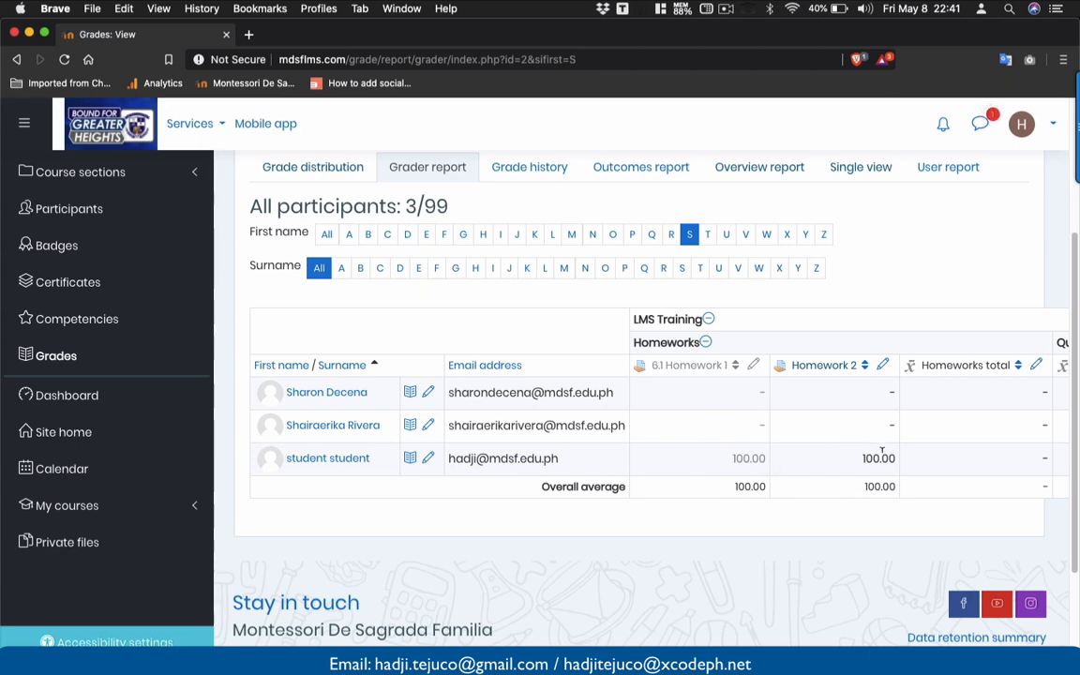
drag(863, 455, 884, 455)
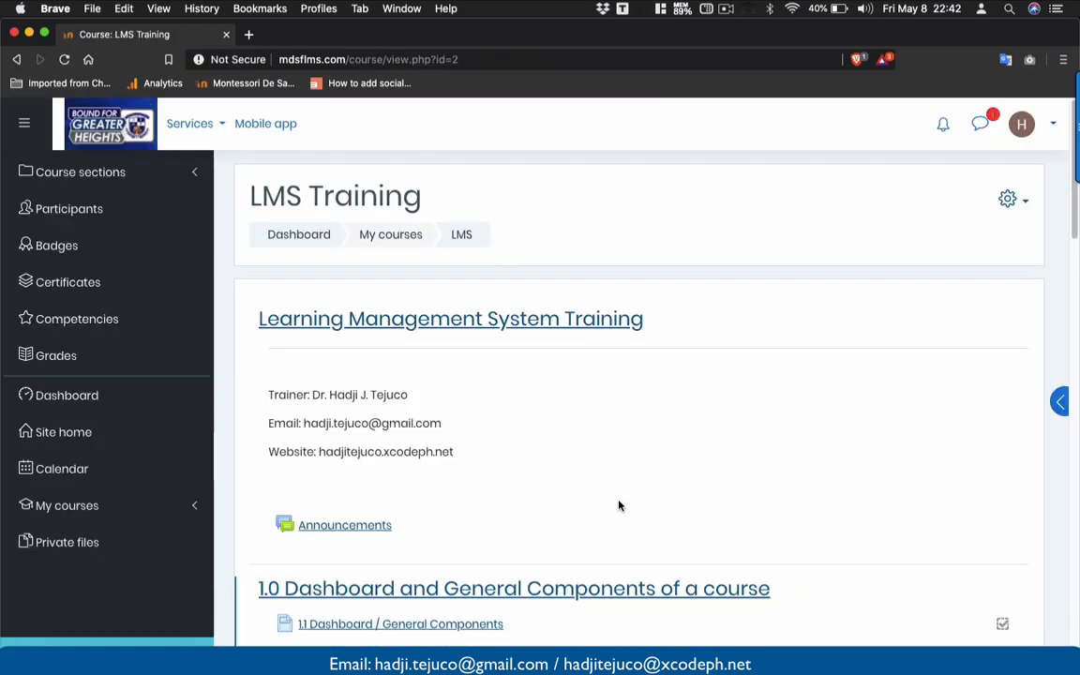
- Open Homework 2 from section 6.0 Creating Assignments on the course page and open its rubric definition
scroll(627, 537, down, 10)
scroll(627, 537, down, 15)
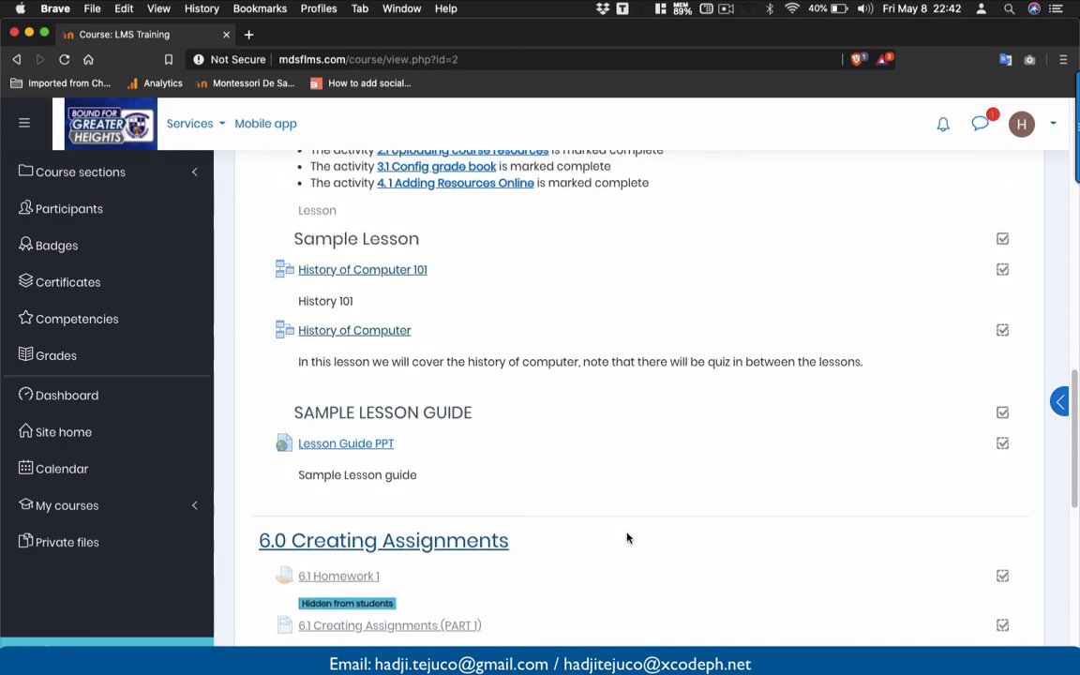
click(339, 410)
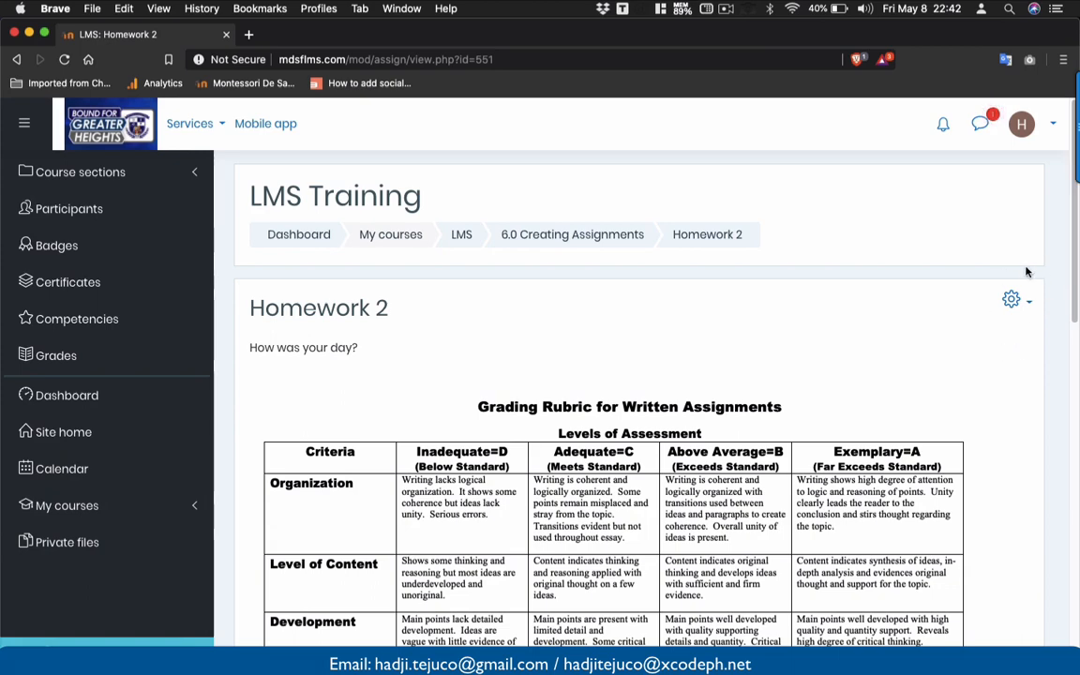
click(1030, 305)
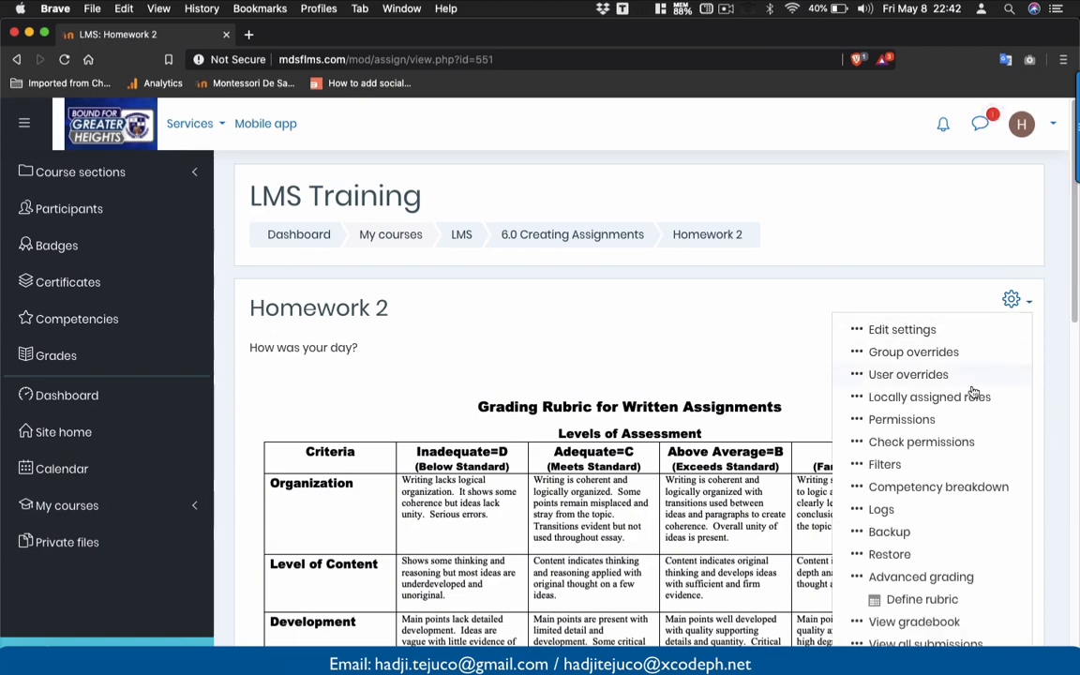
scroll(932, 531, down, 3)
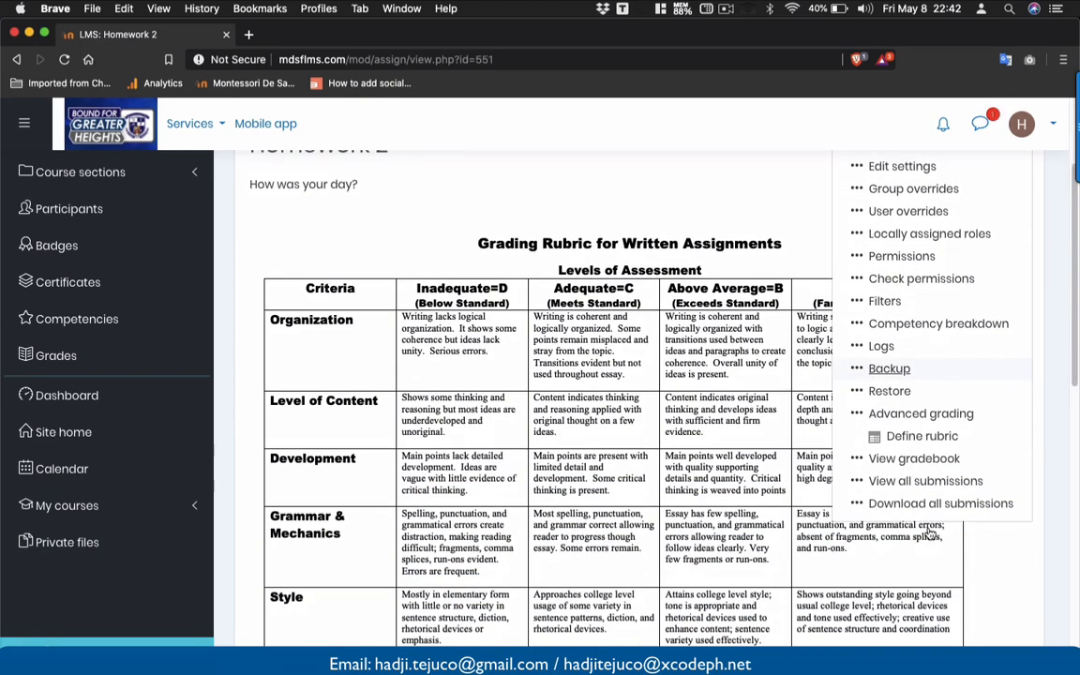
click(914, 441)
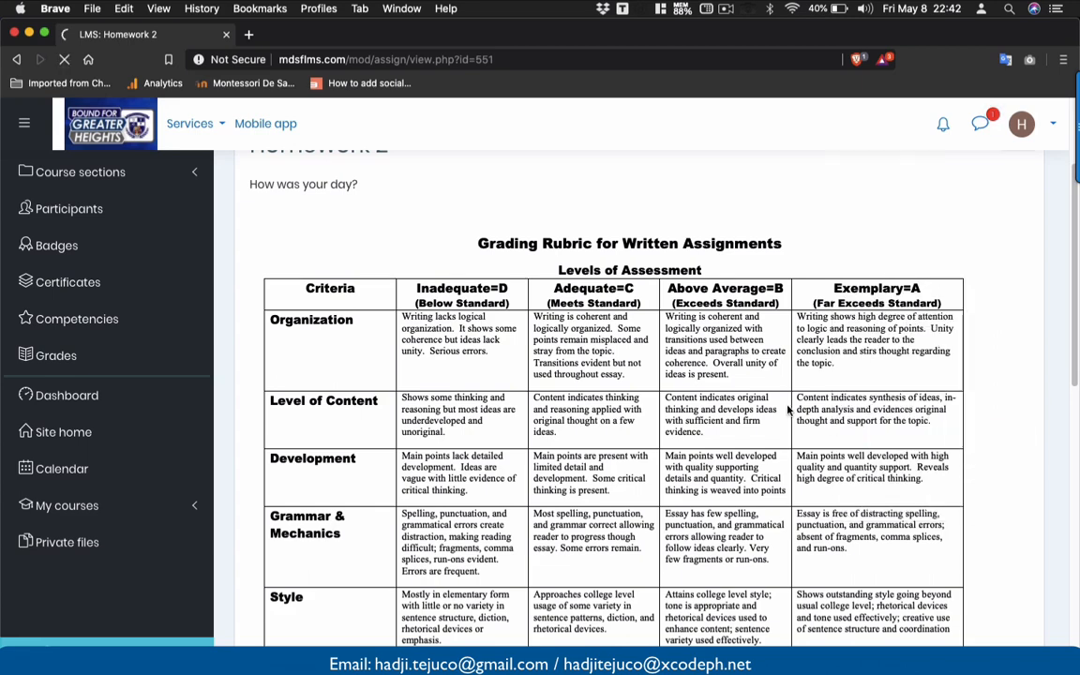
- Review the rubric's criteria and options, and save it with existing grades set to "Do not mark for regrade"
scroll(745, 390, down, 10)
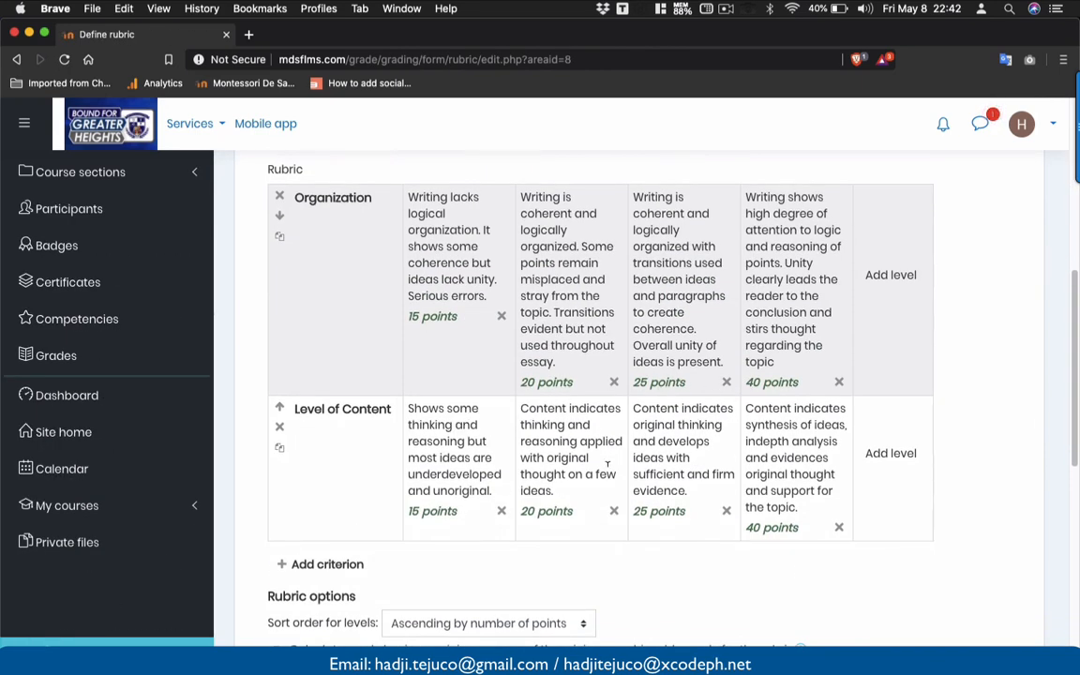
scroll(608, 473, down, 5)
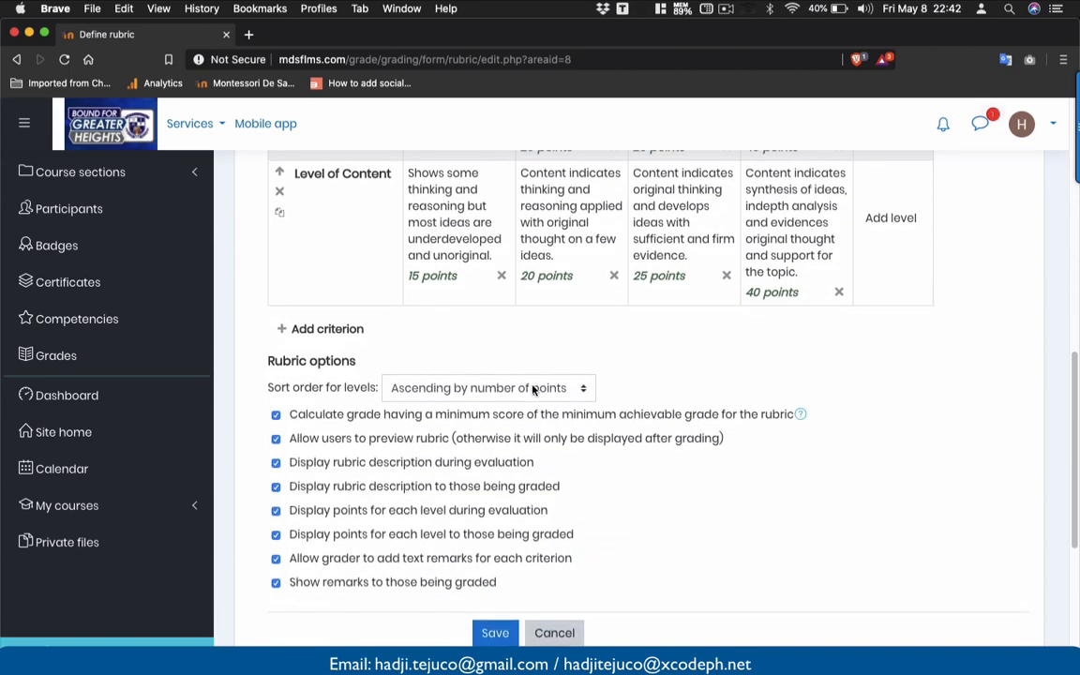
click(499, 637)
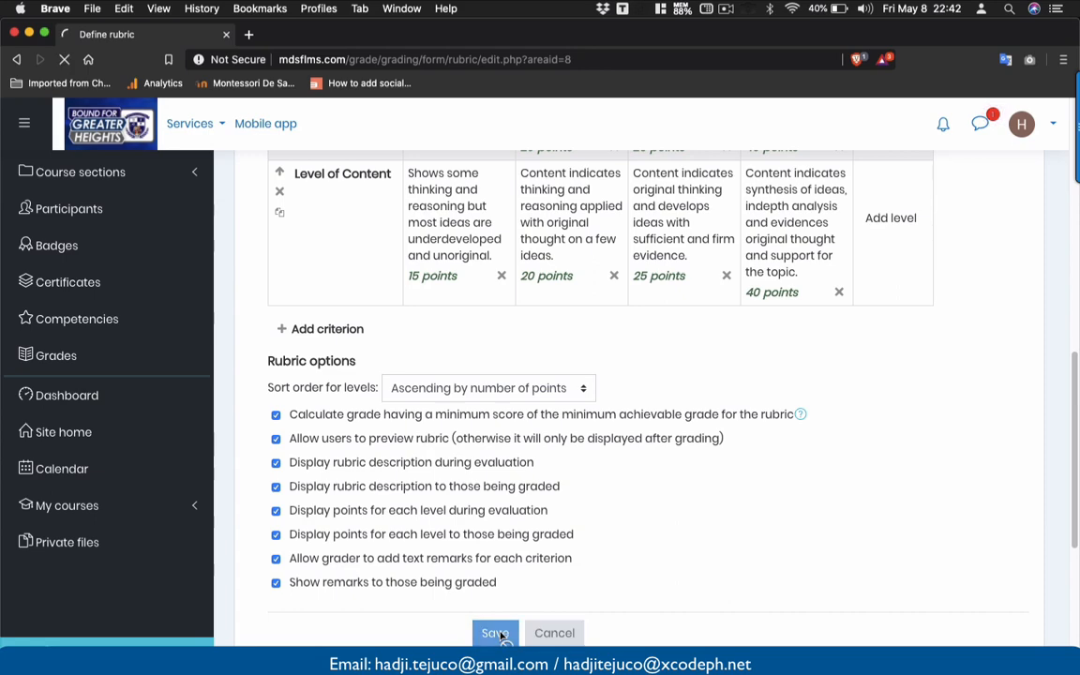
scroll(478, 572, down, 3)
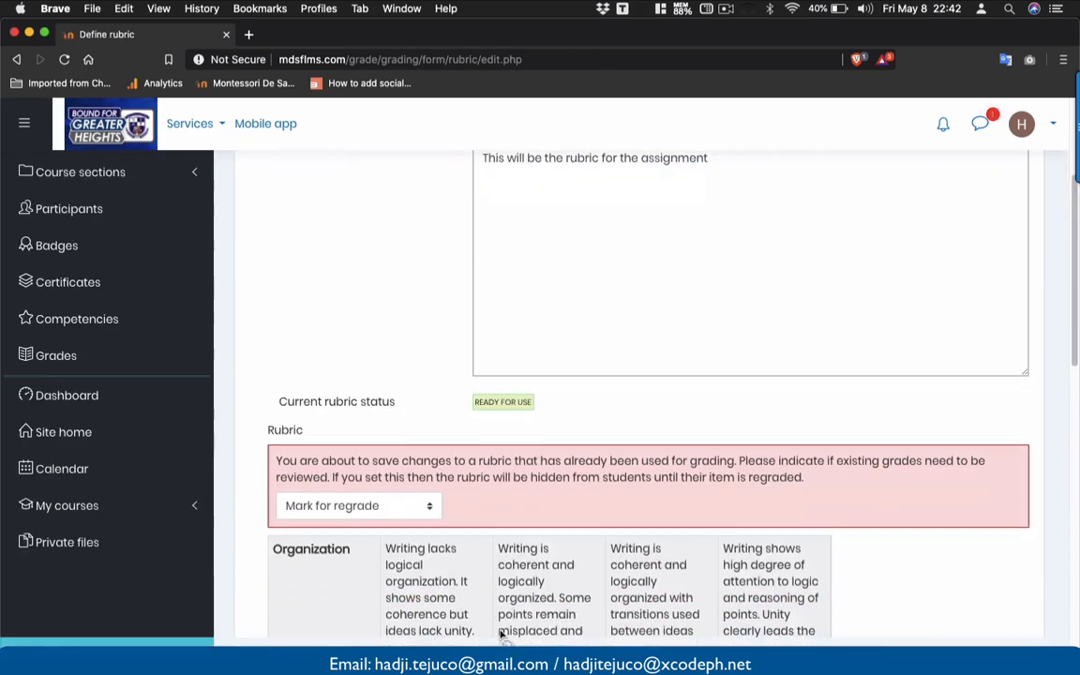
click(378, 503)
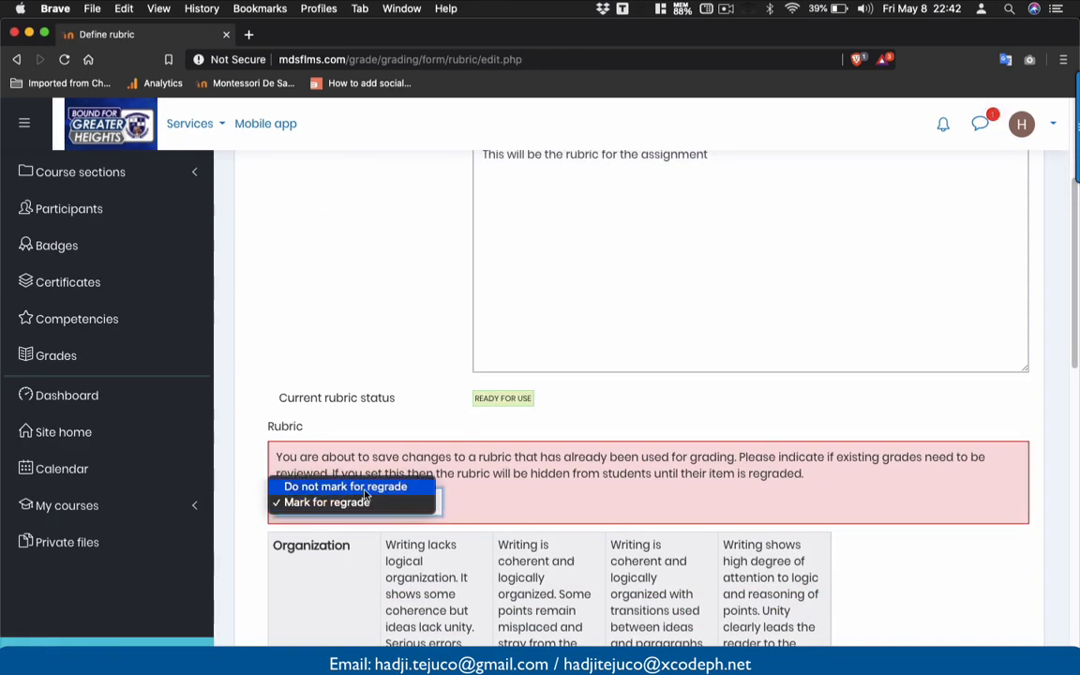
click(352, 486)
scroll(511, 507, down, 10)
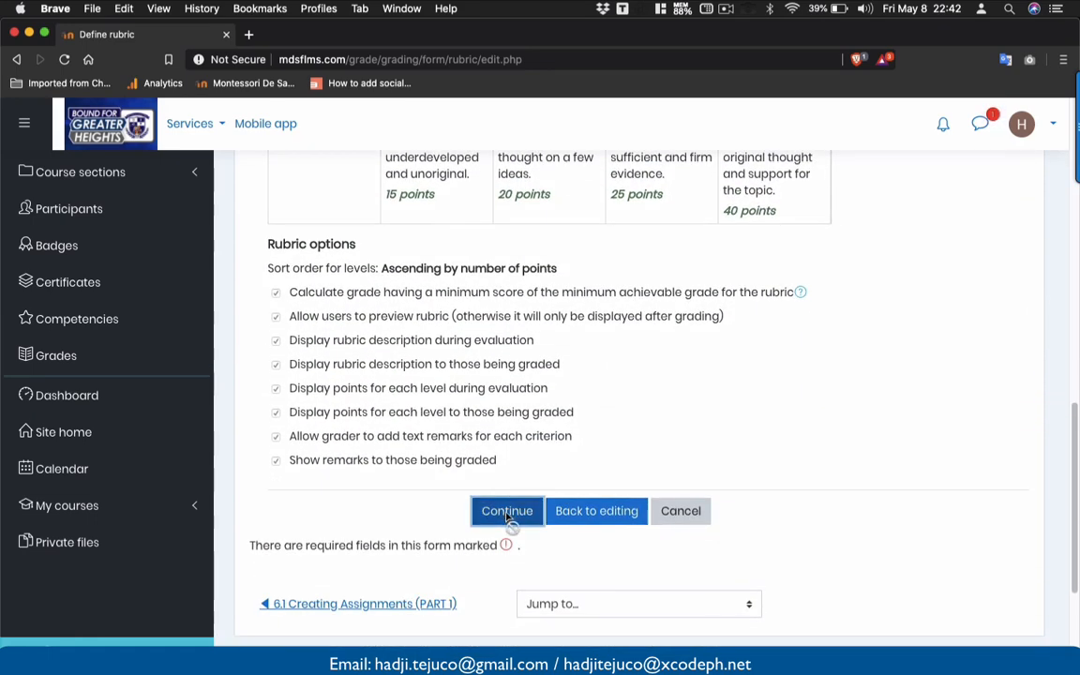
click(507, 513)
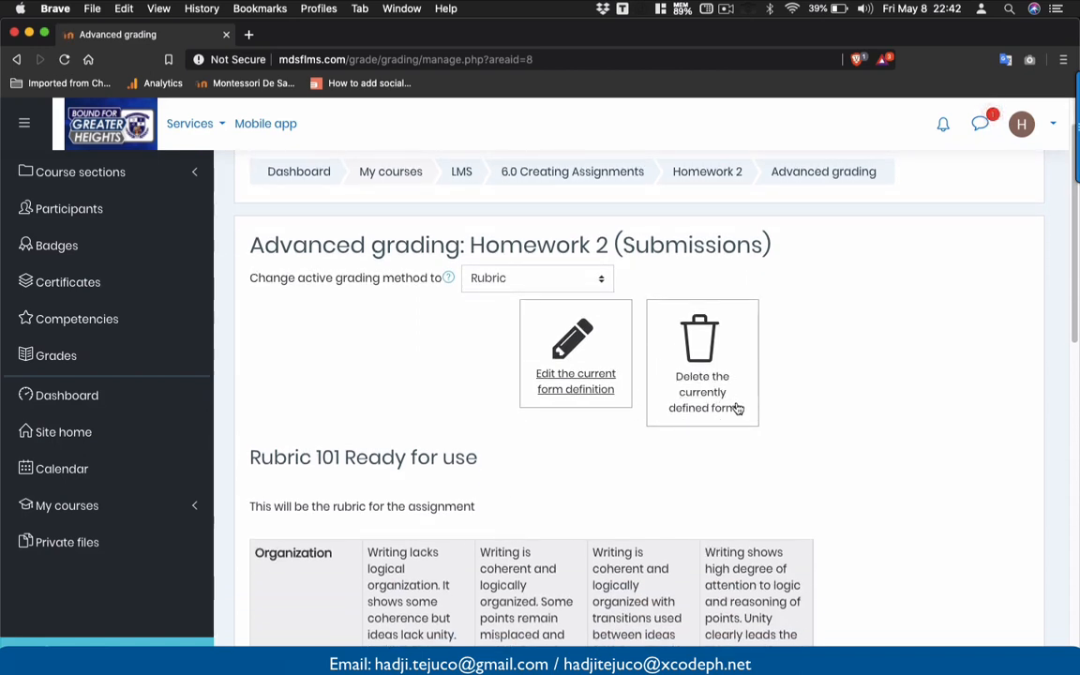
- Check the available grading methods, keep Rubric as the active one, and review Rubric 101's levels and options
click(565, 279)
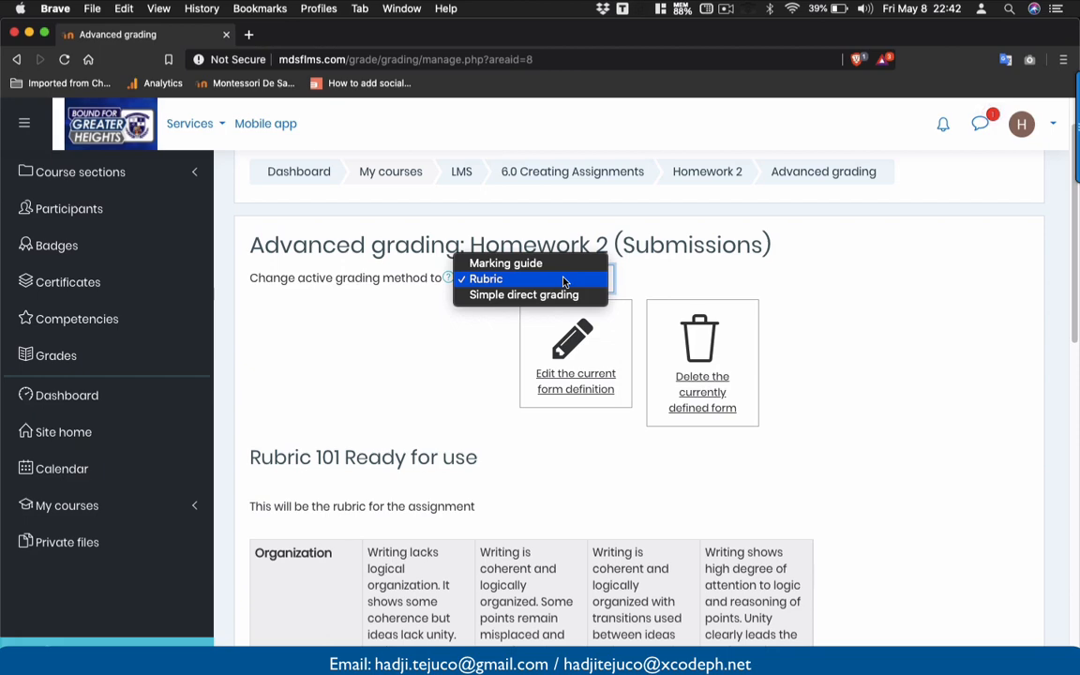
click(565, 279)
scroll(564, 454, down, 10)
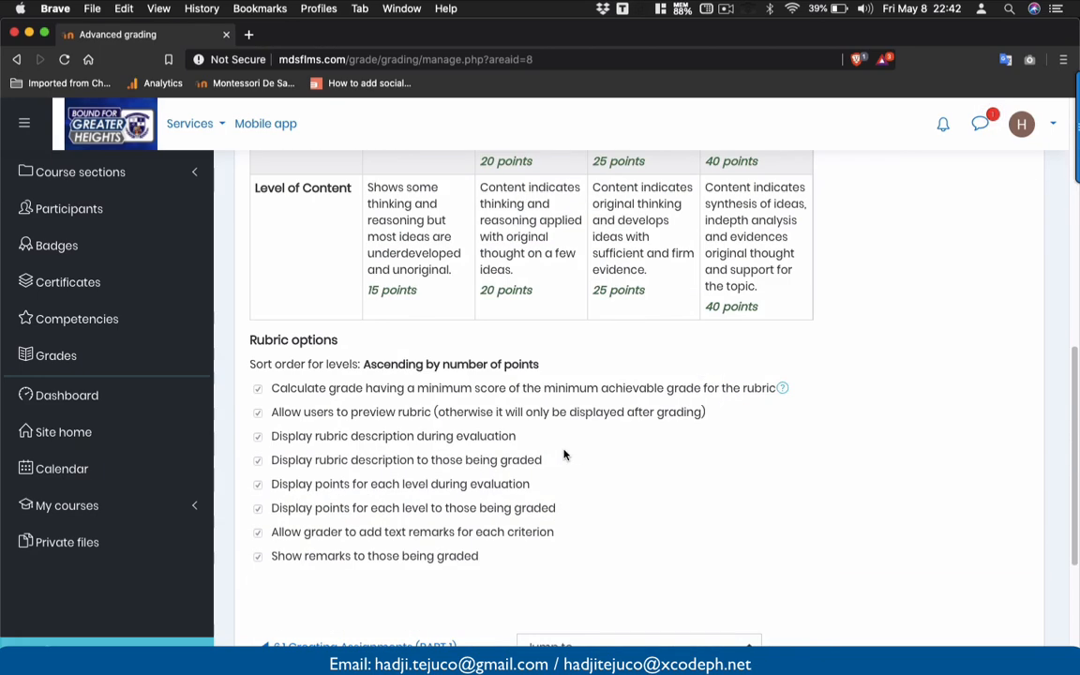
scroll(565, 455, up, 10)
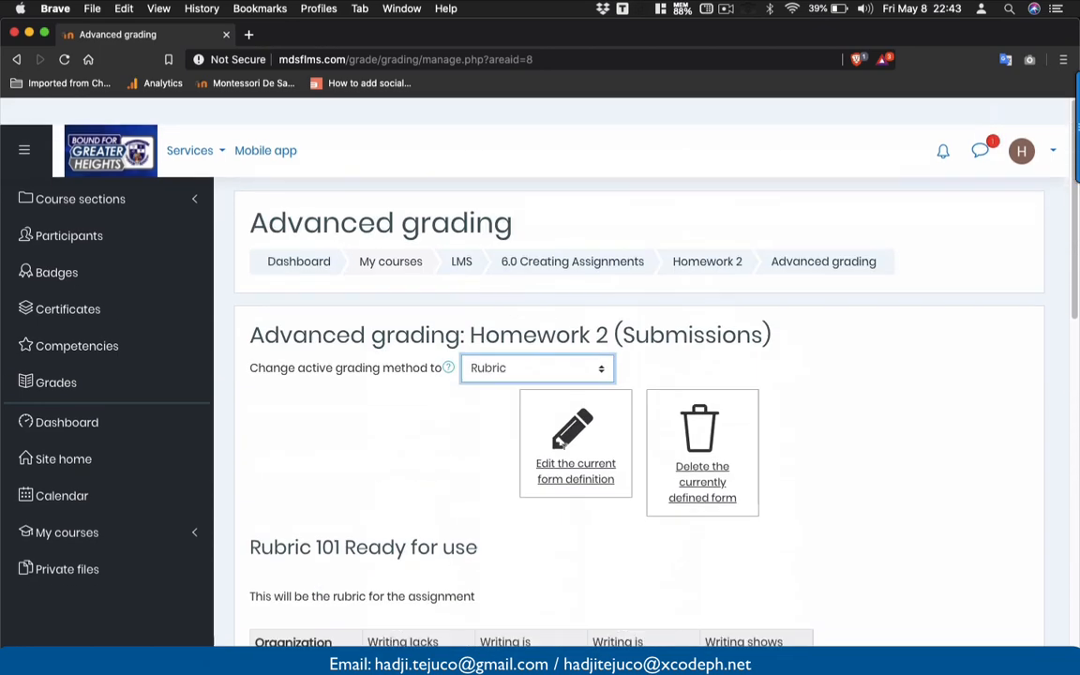